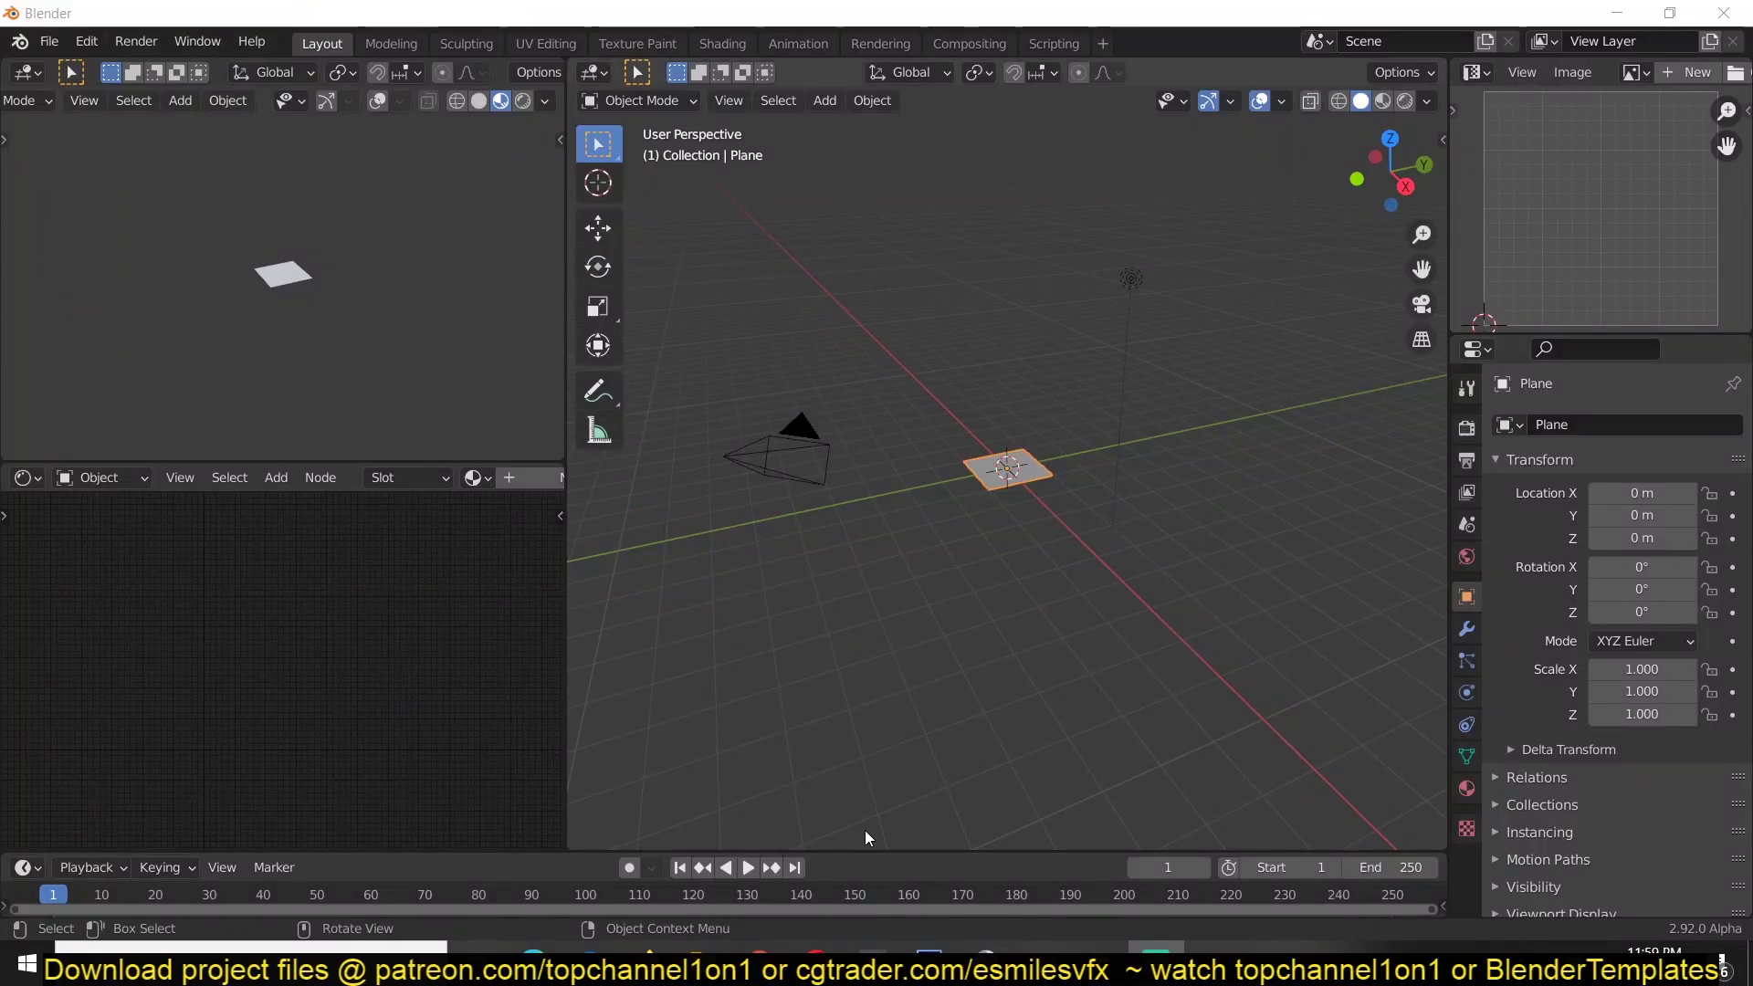
Bring the browser forward and show the Chara Design 01 Sketchfab model page.
mouse_move(758, 953)
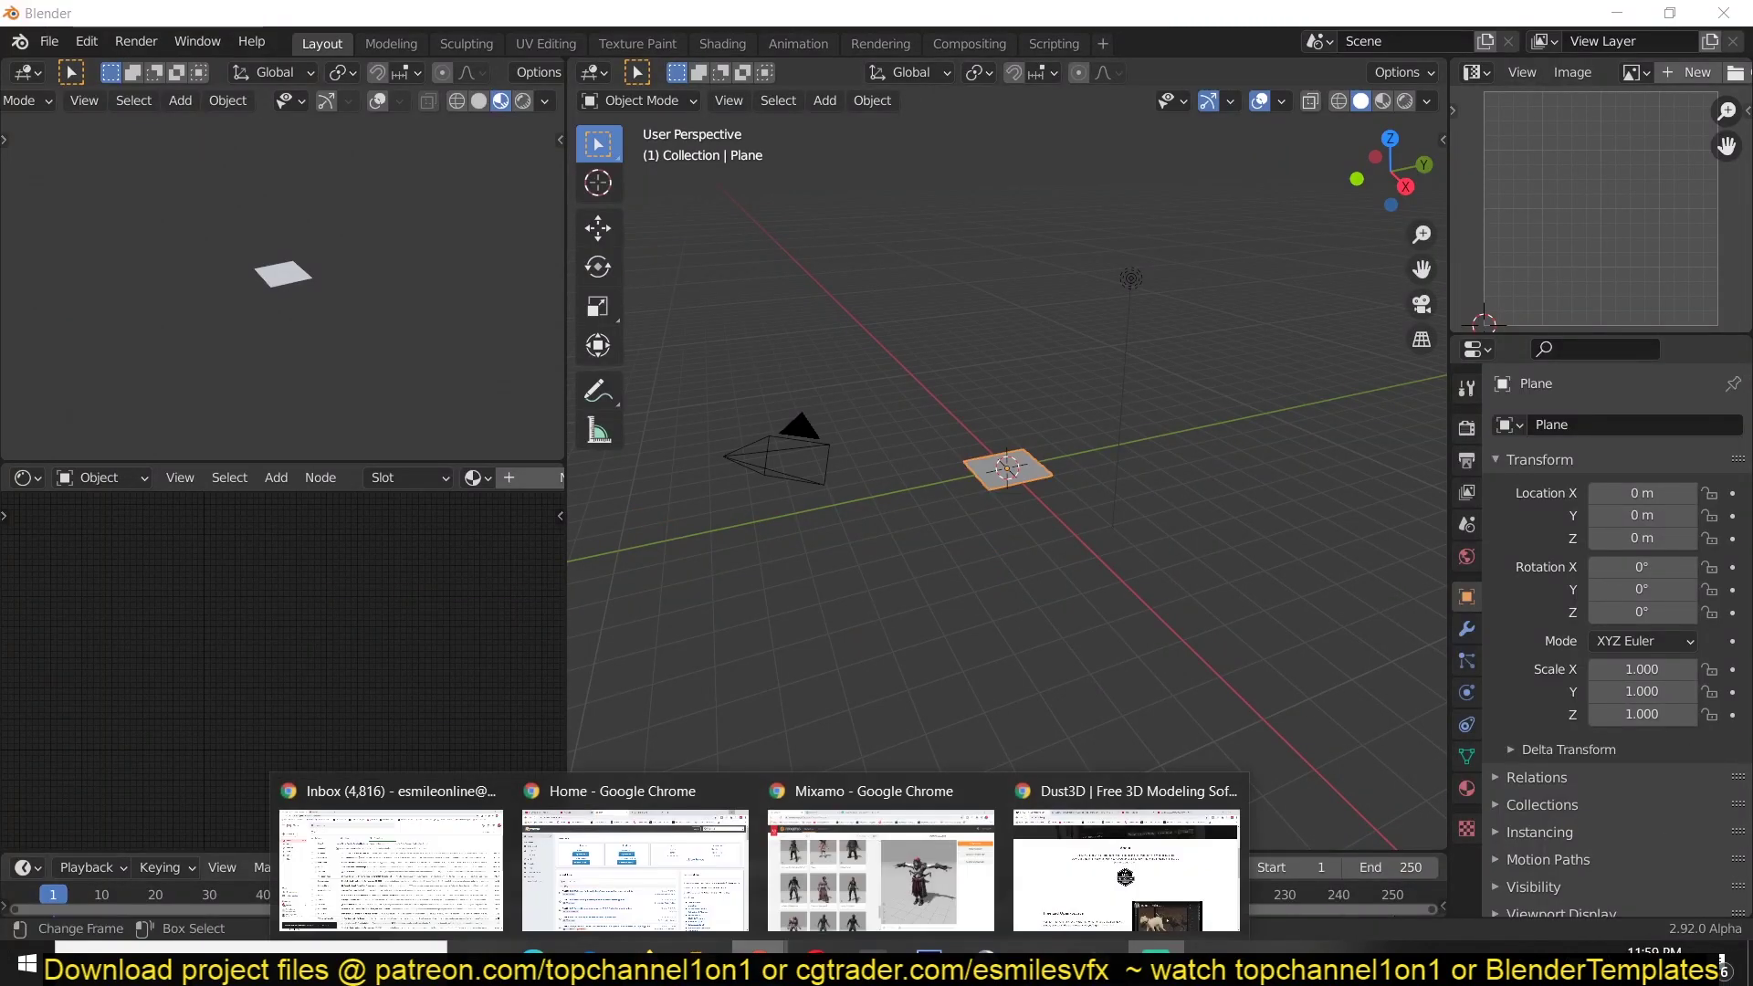
click(881, 858)
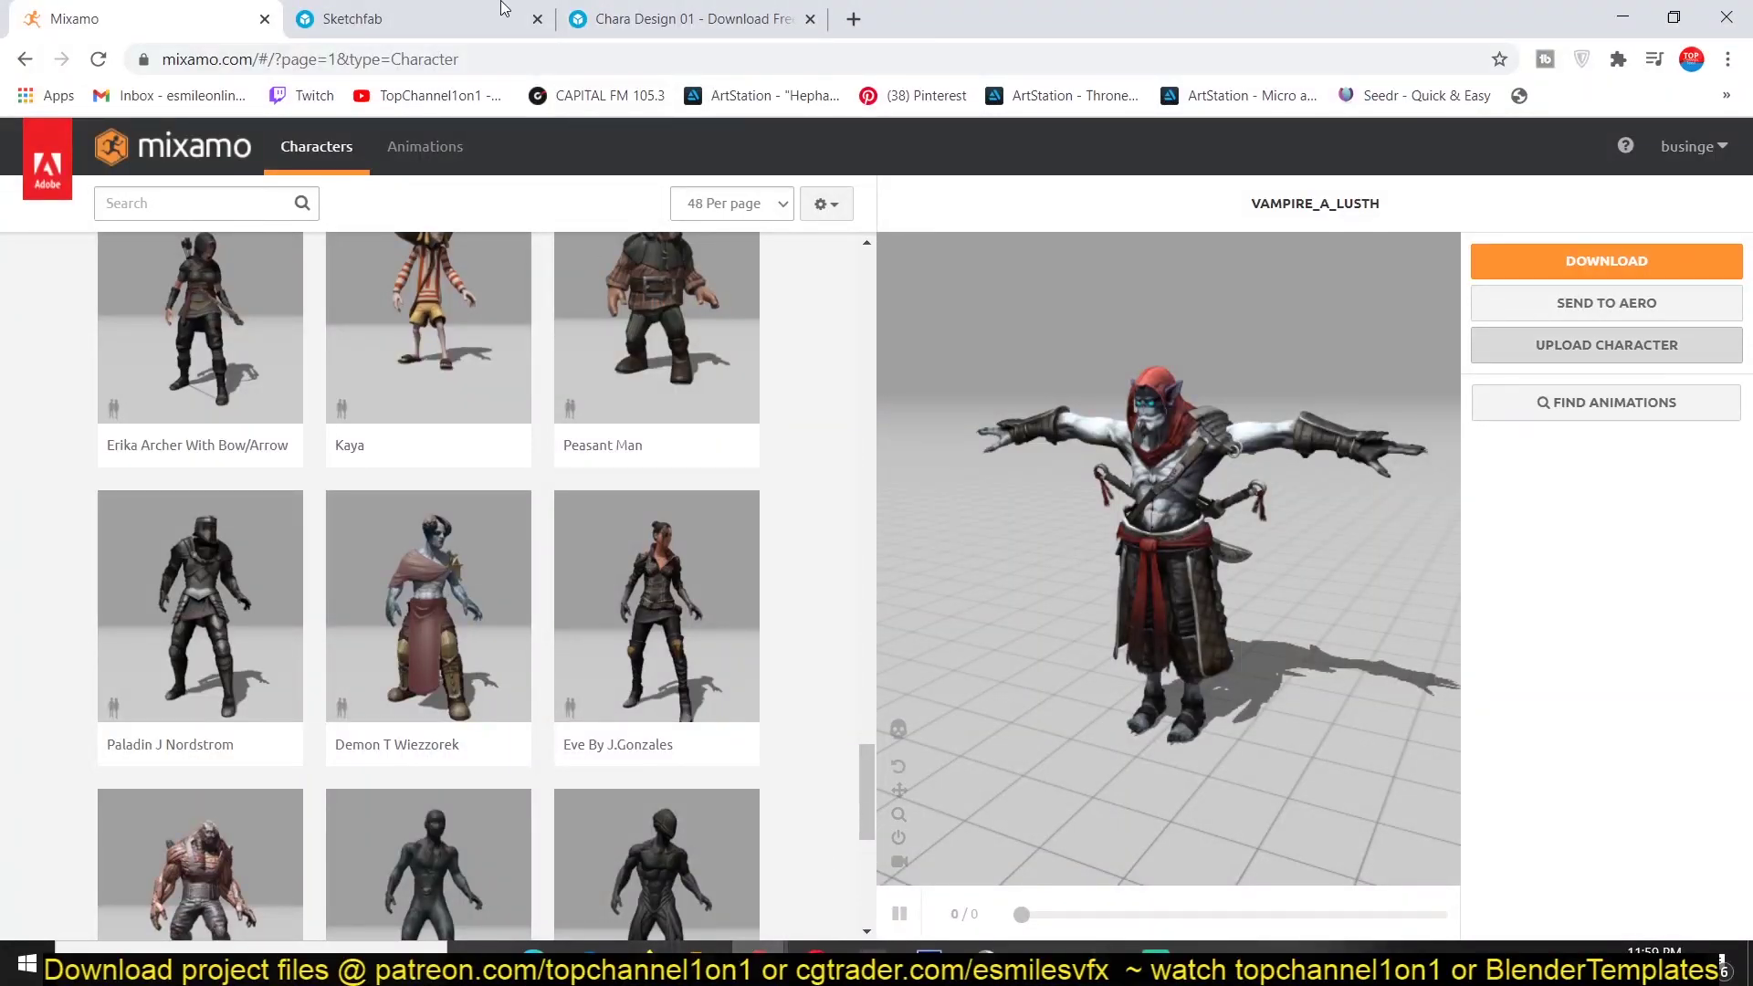
click(411, 19)
click(637, 12)
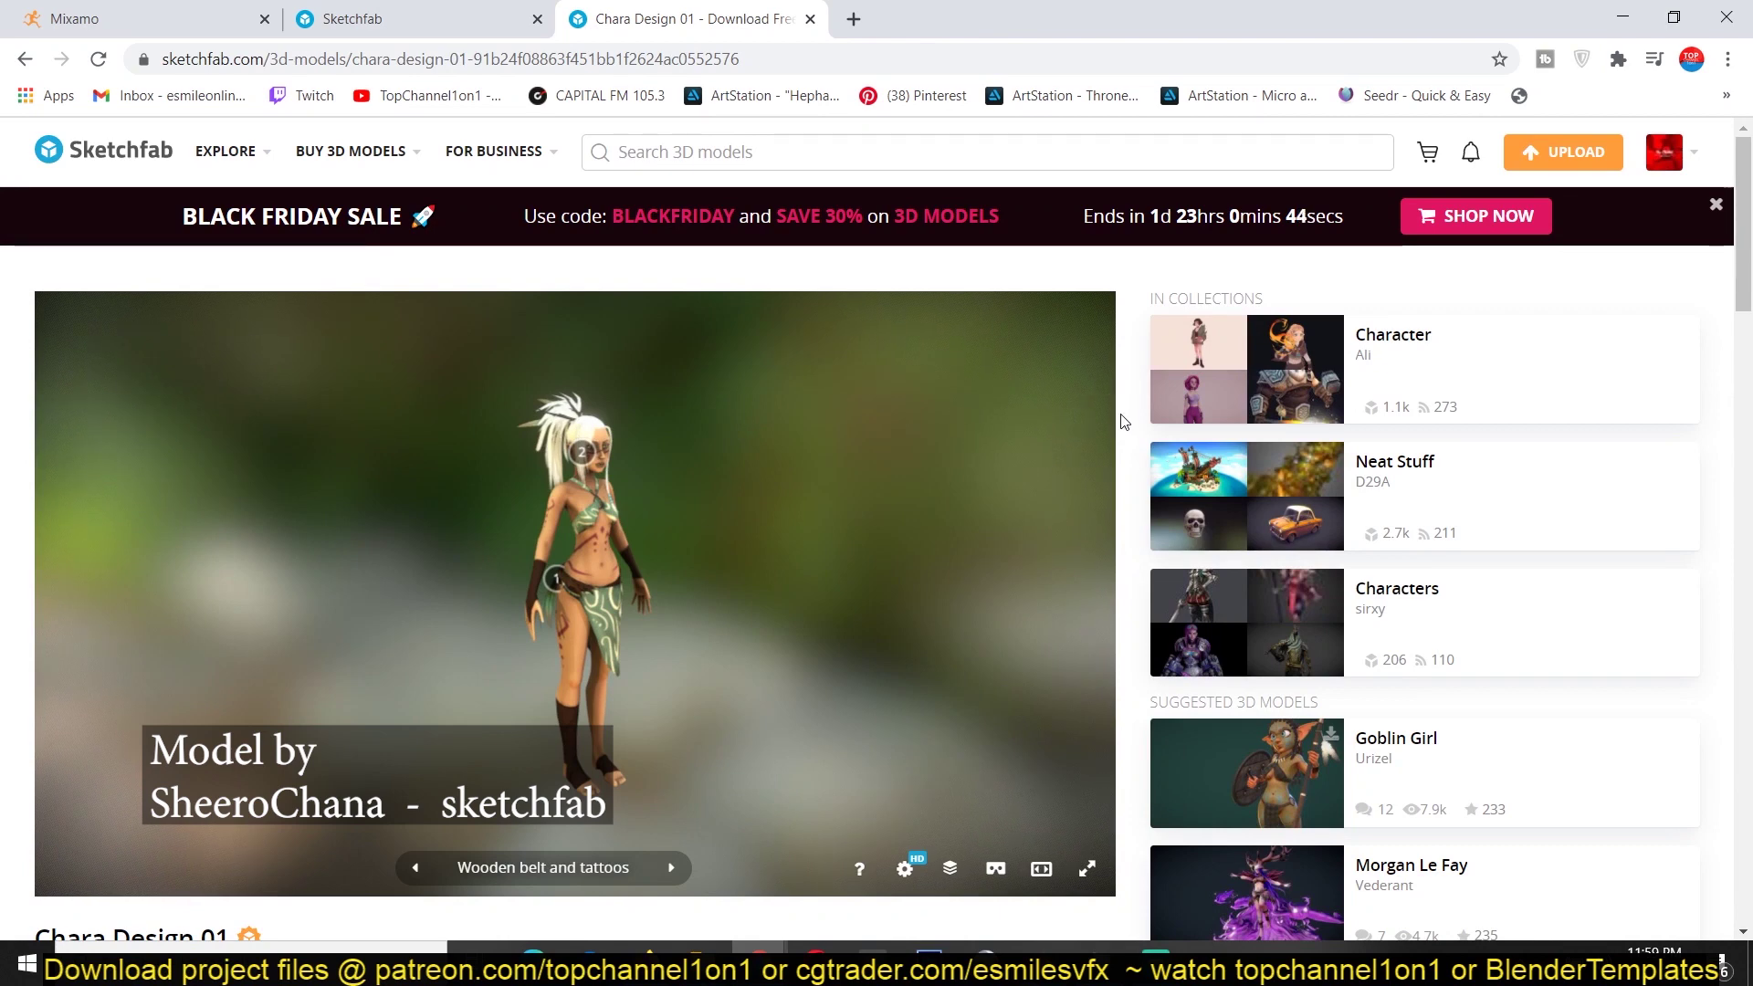
Orbit and zoom the Chara Design 01 model, briefly revisiting the character search results.
mouse_move(951, 512)
mouse_down()
mouse_move(702, 541)
mouse_move(998, 372)
mouse_up()
scroll(694, 548, up, 3)
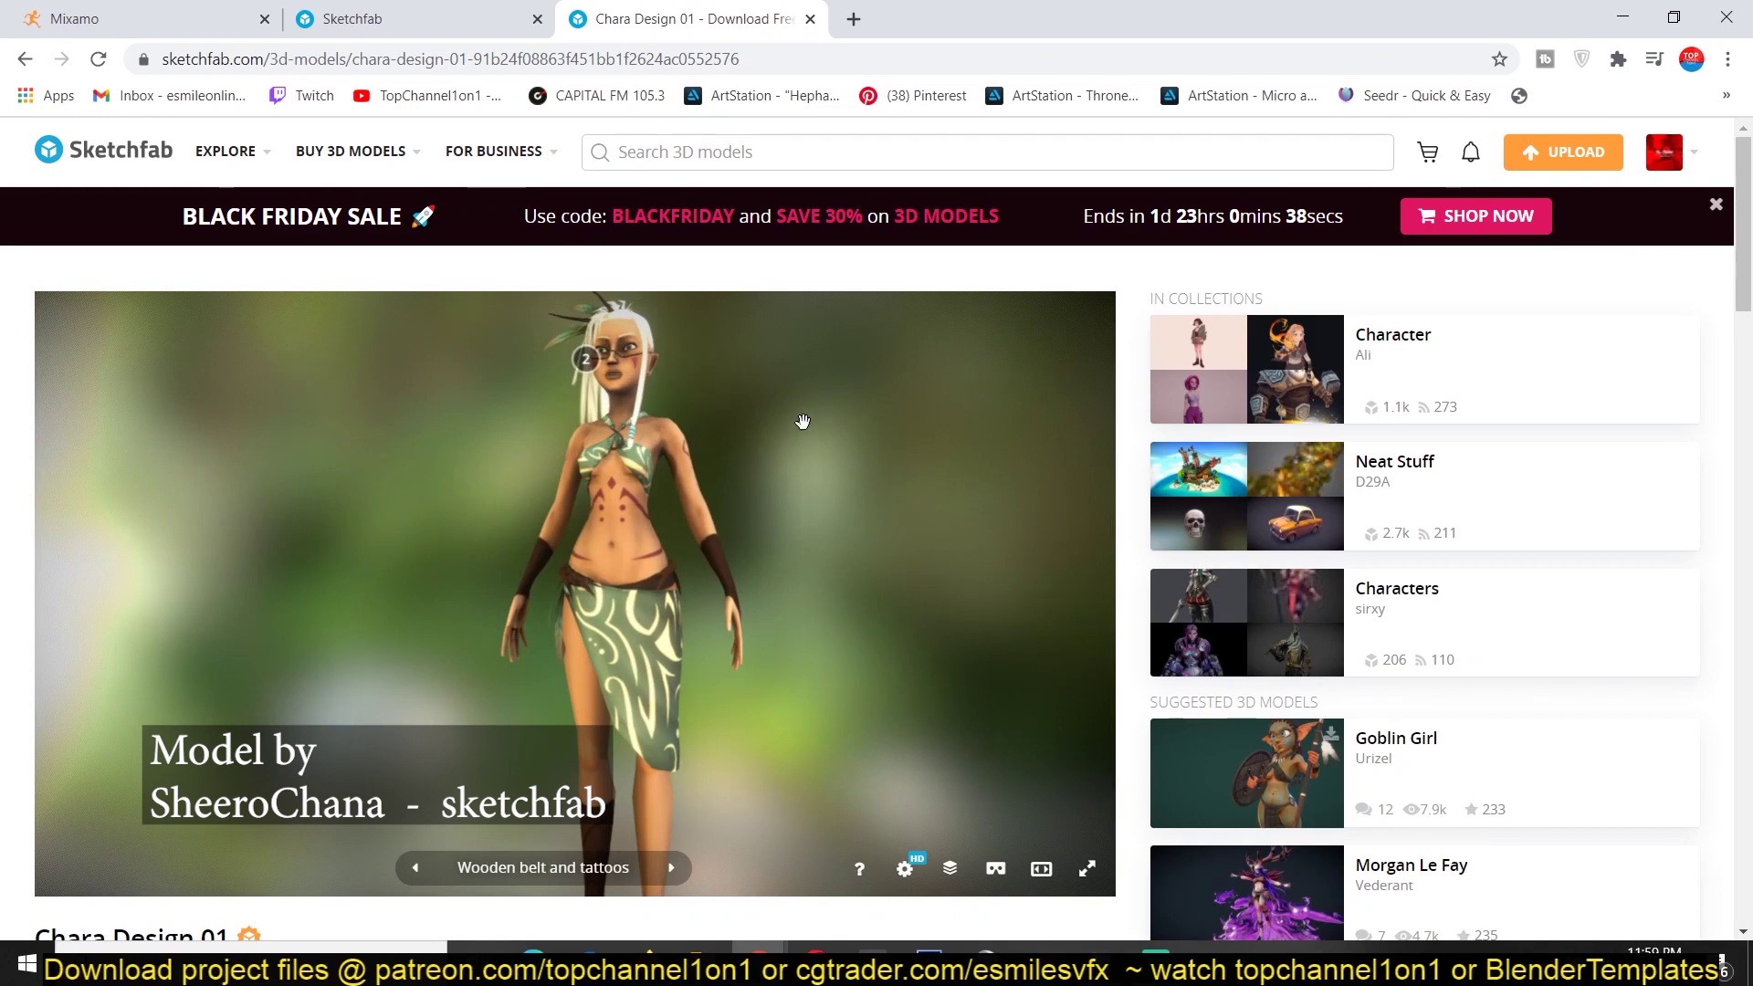
scroll(271, 659, down, 4)
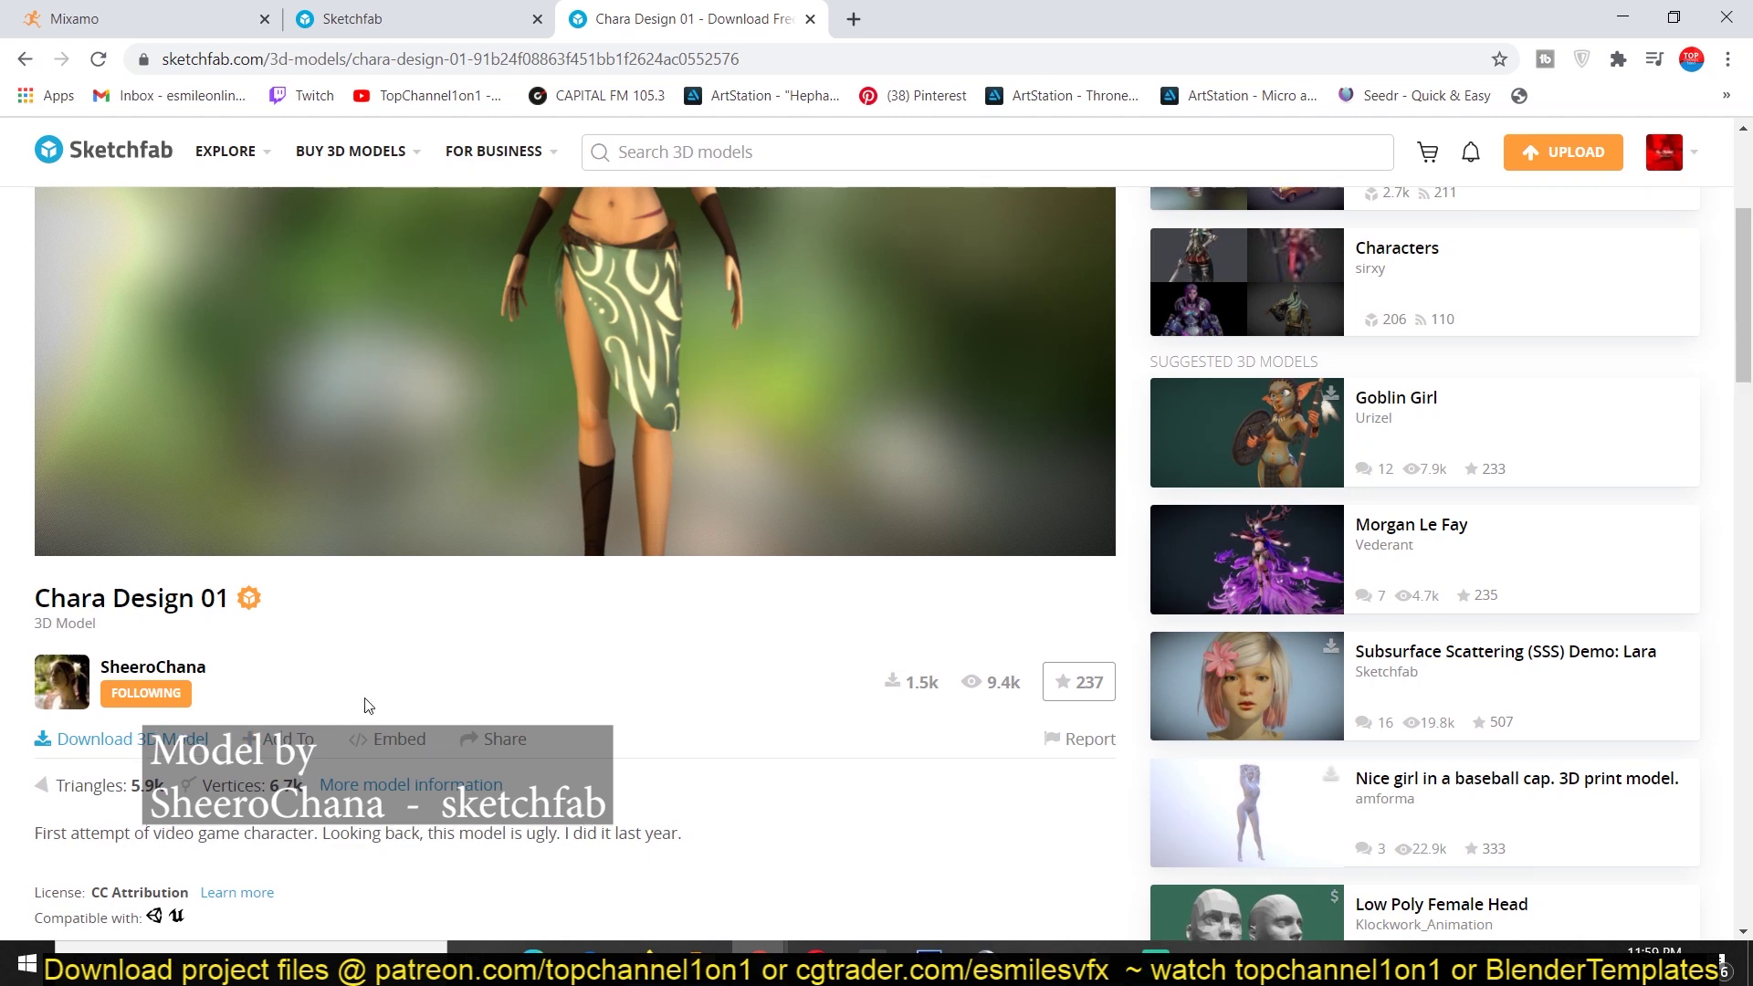
scroll(364, 698, up, 4)
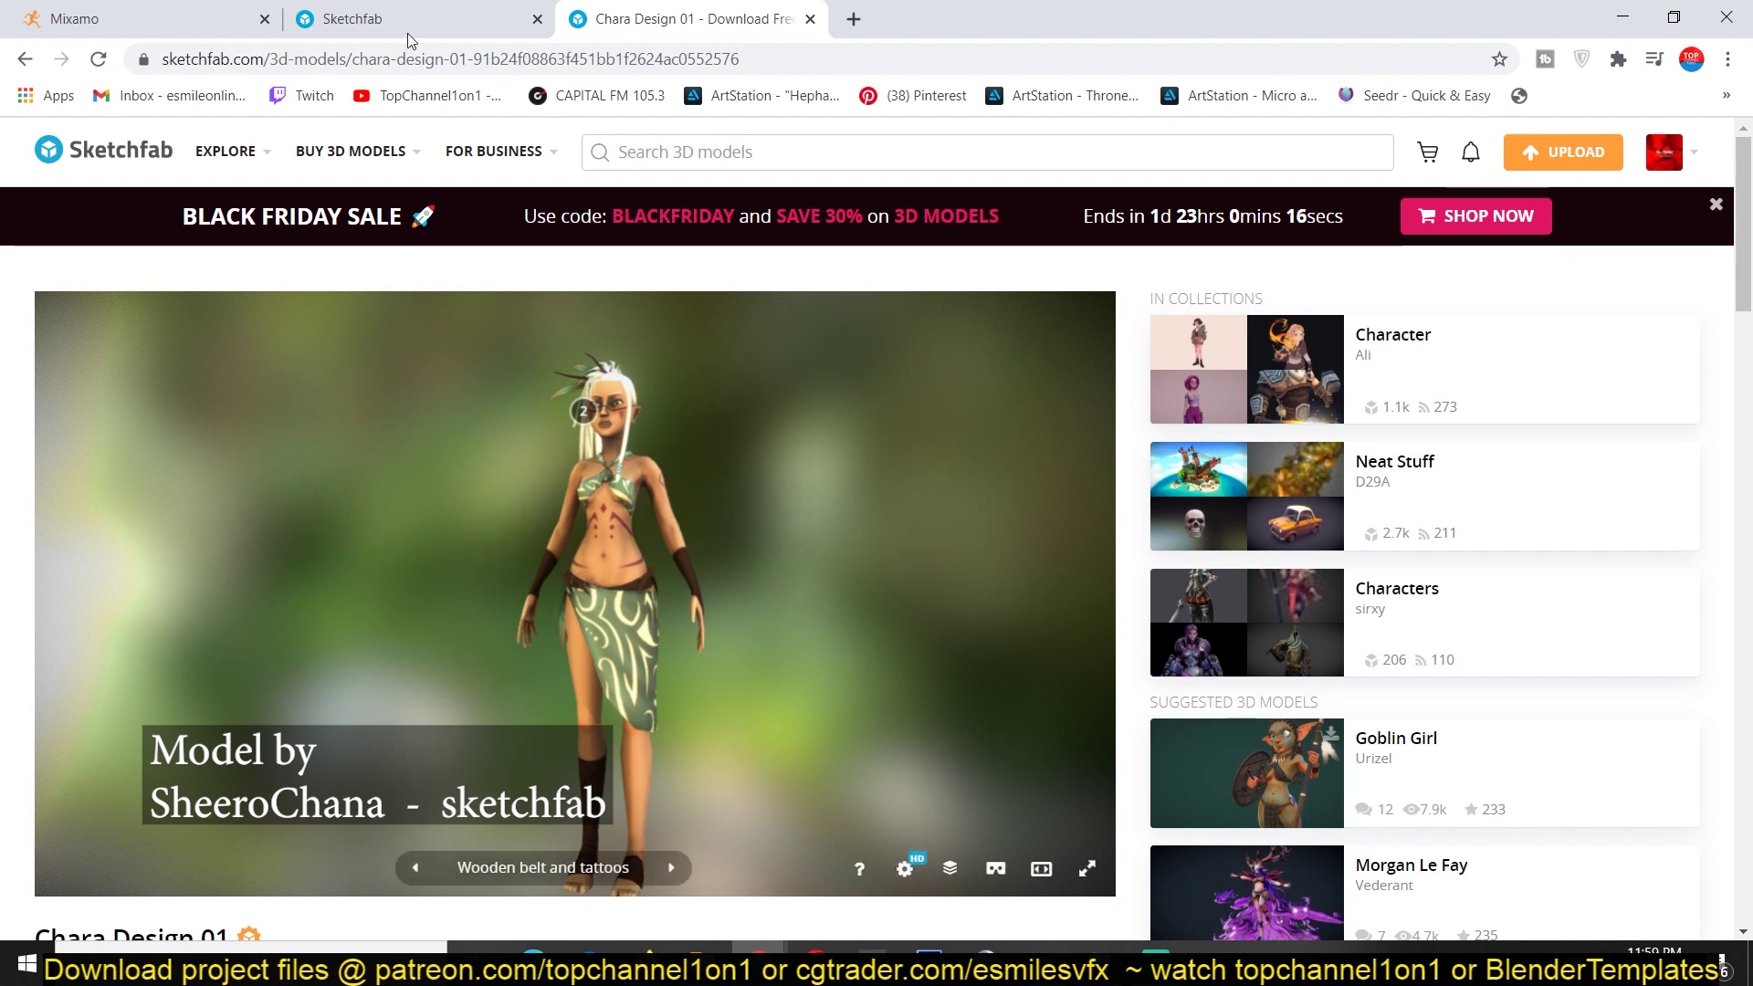
click(341, 9)
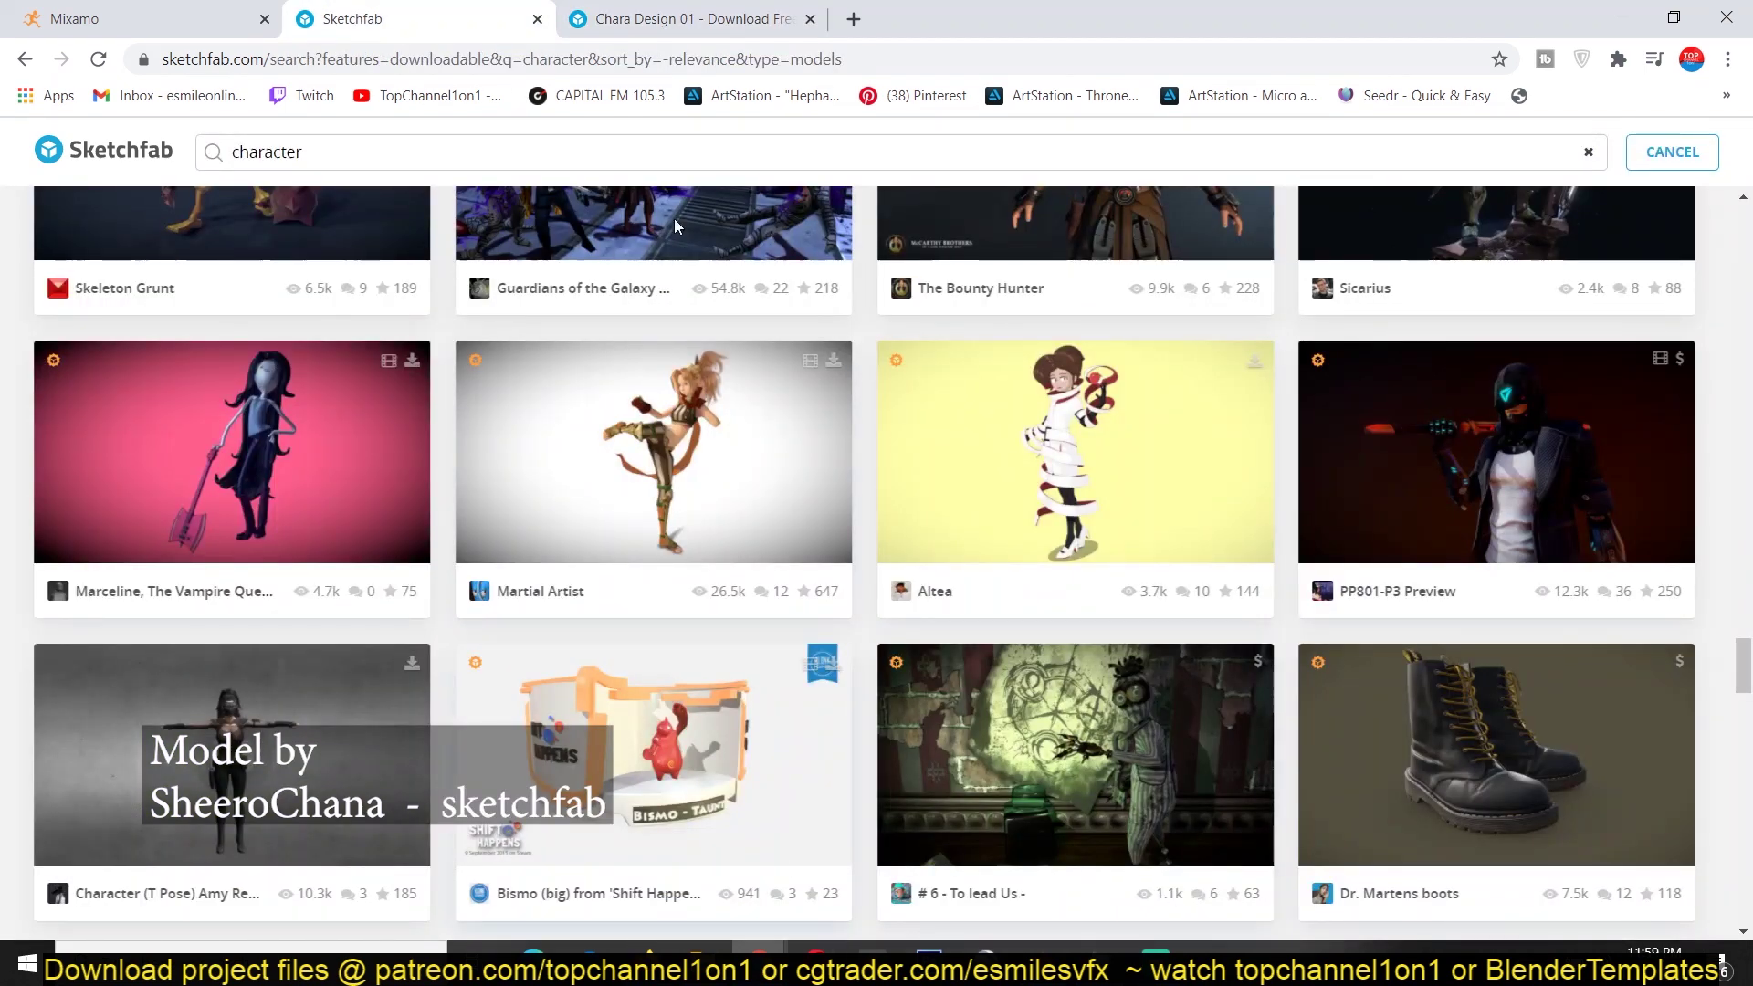
click(665, 9)
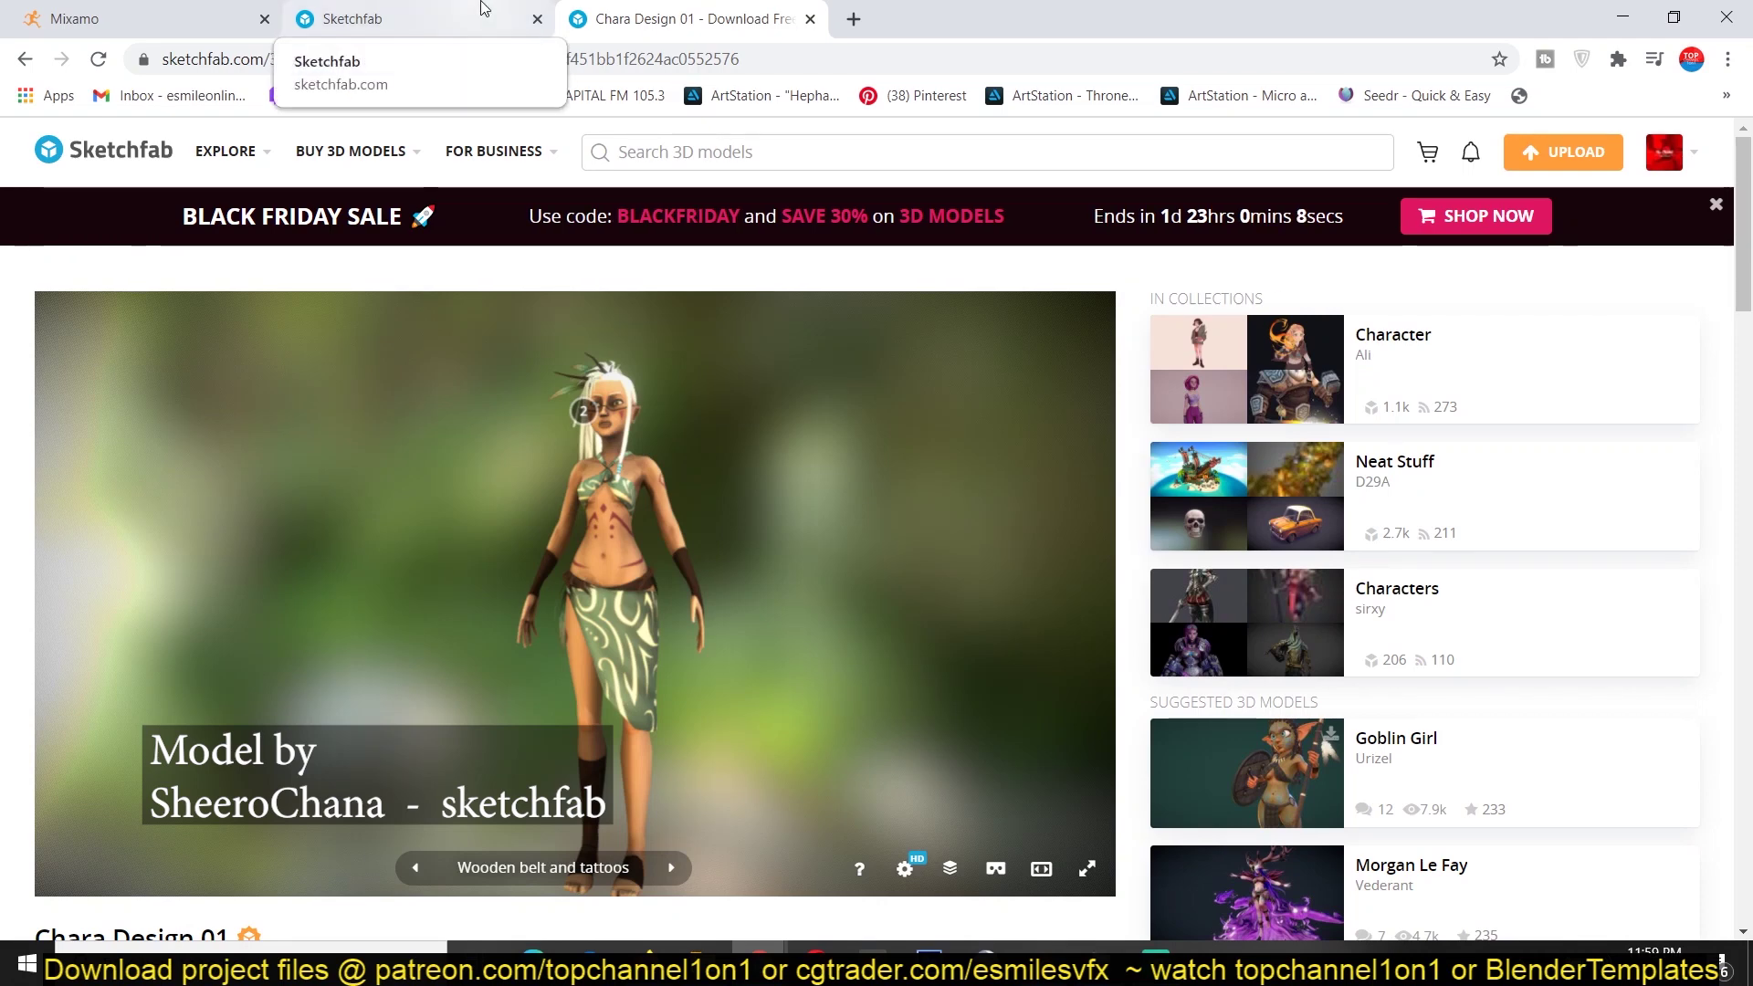
Upload the Chara Design 01 FBX file into Mixamo's Upload Character drop zone.
click(165, 18)
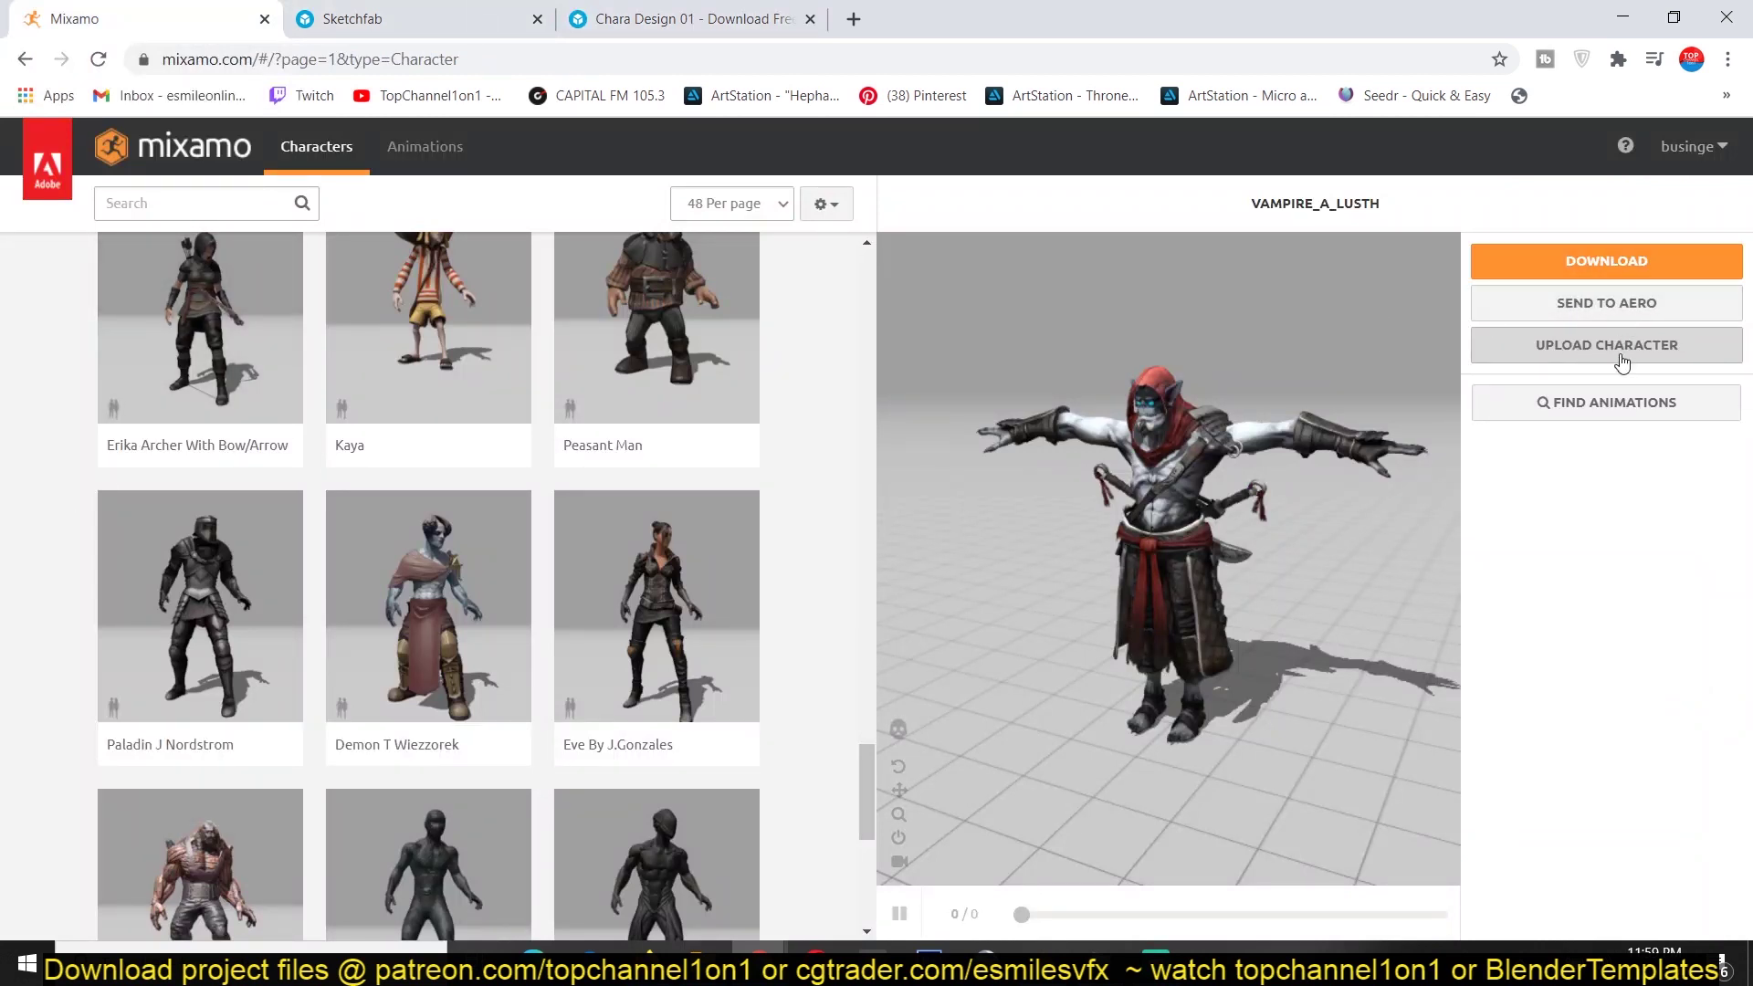
click(1624, 356)
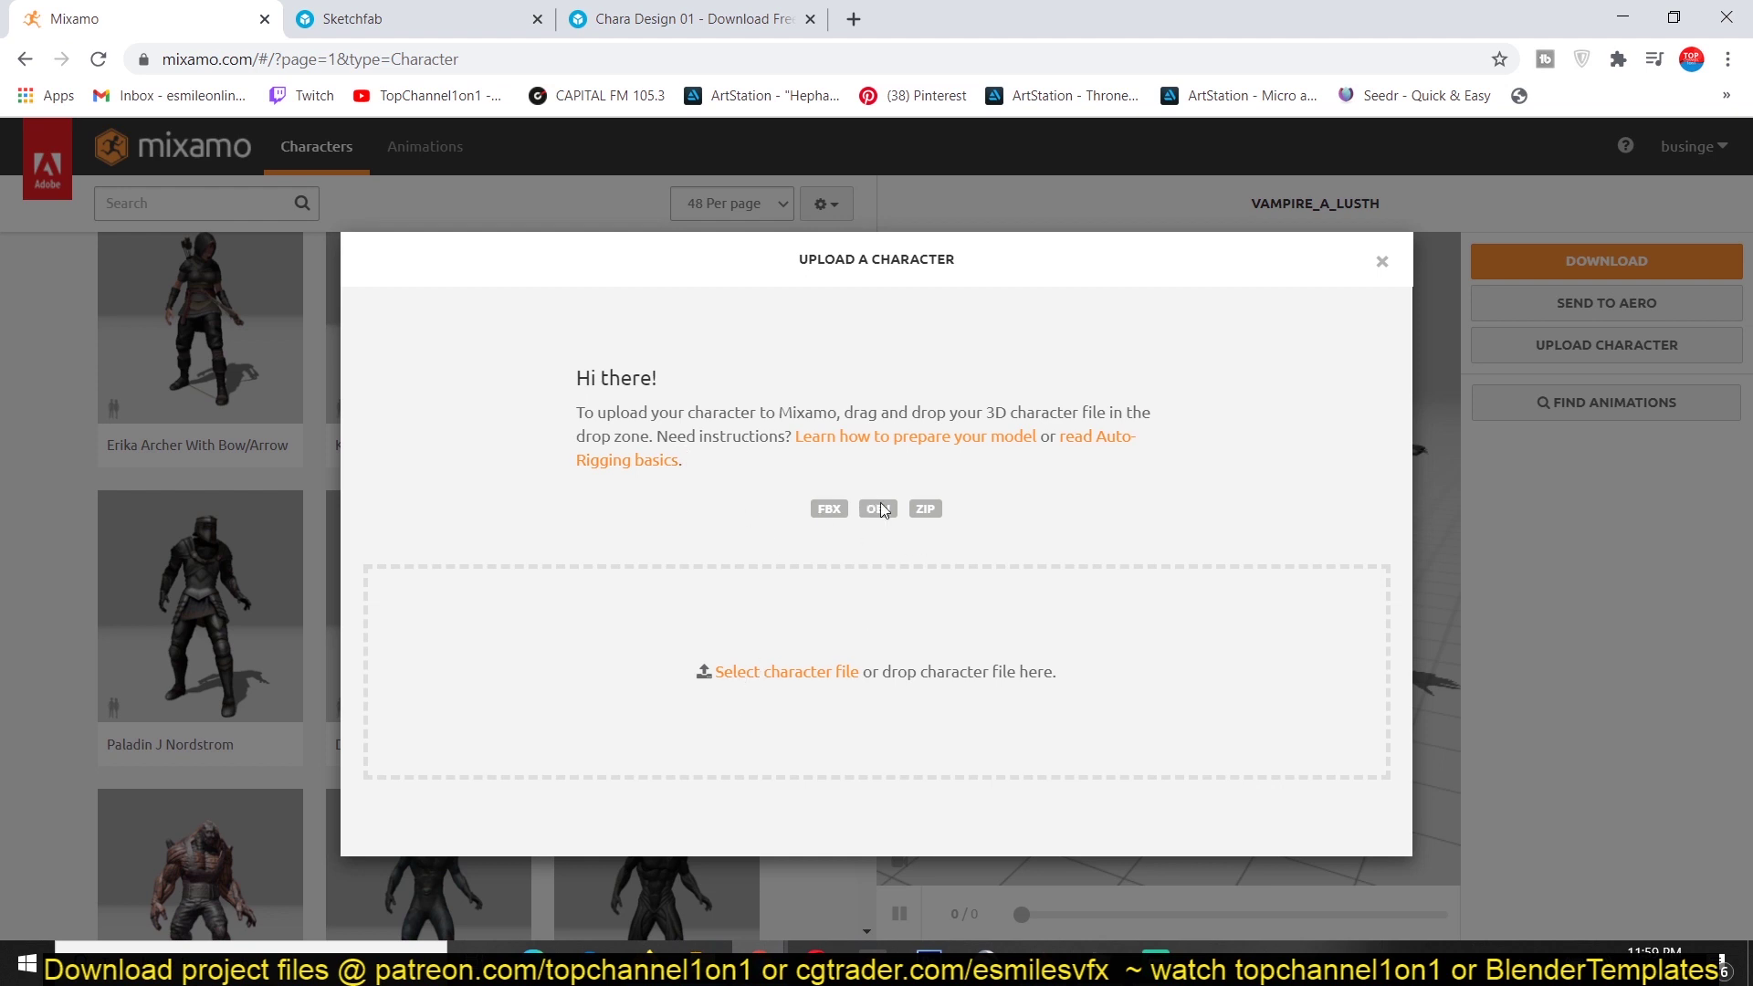
click(730, 672)
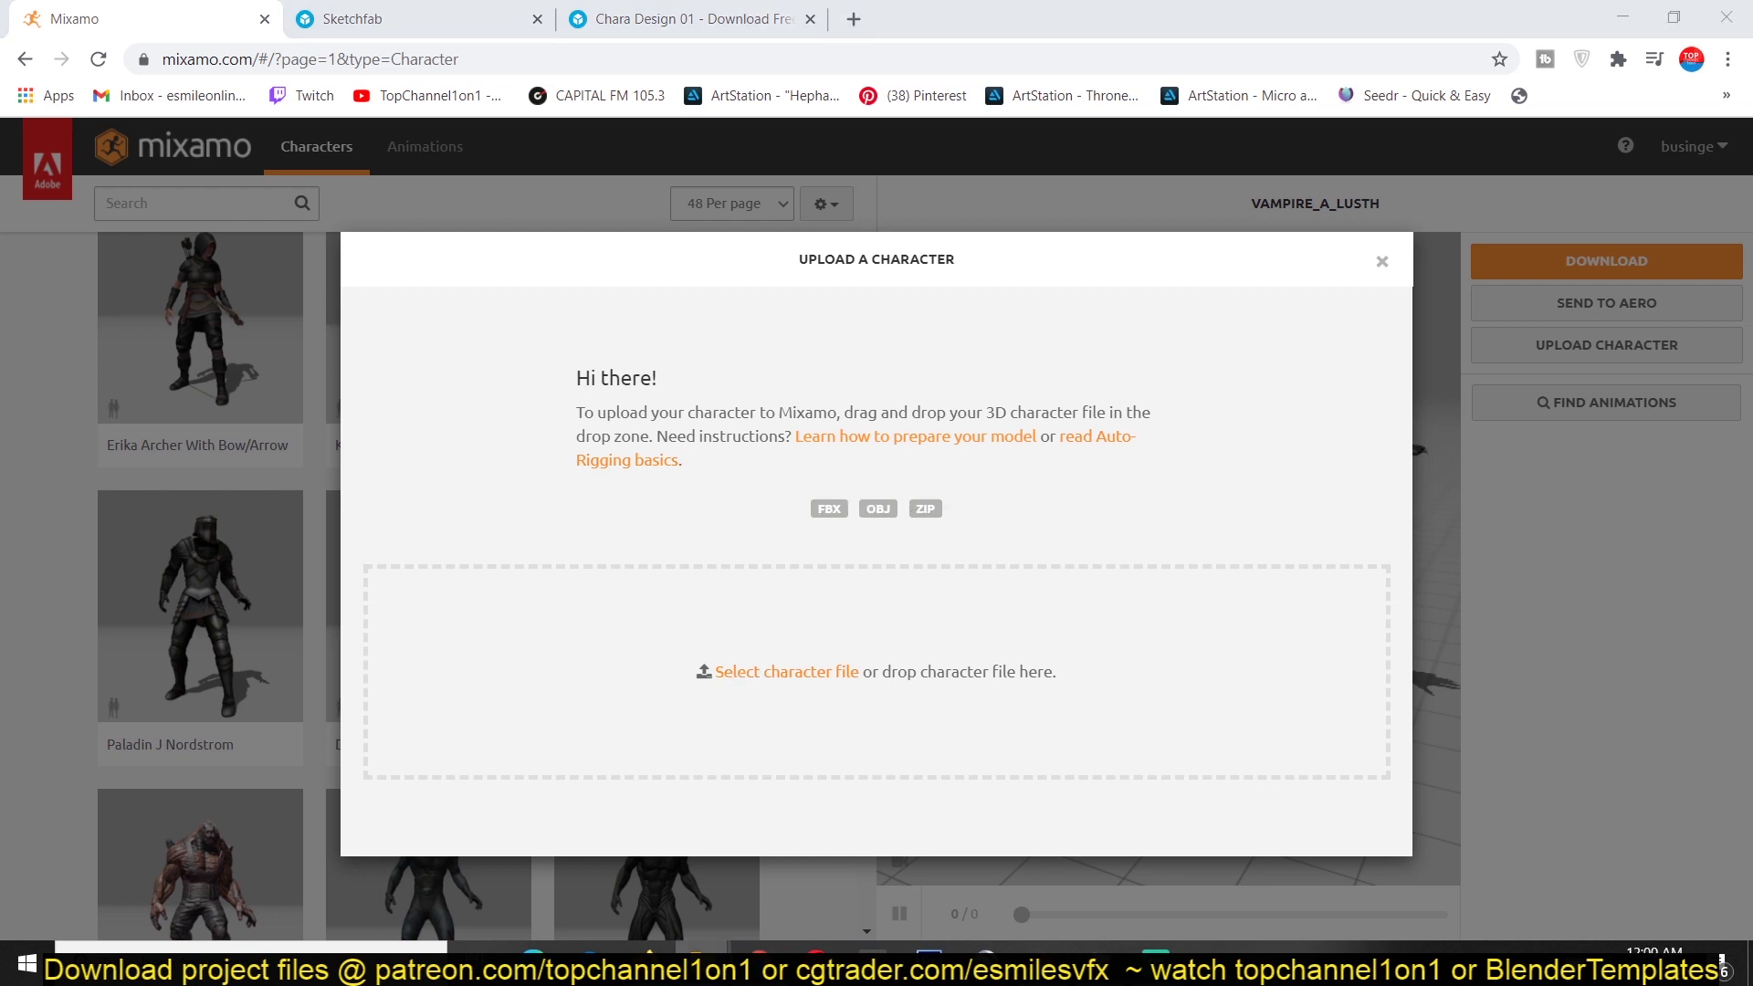
drag(1611, 472, 887, 628)
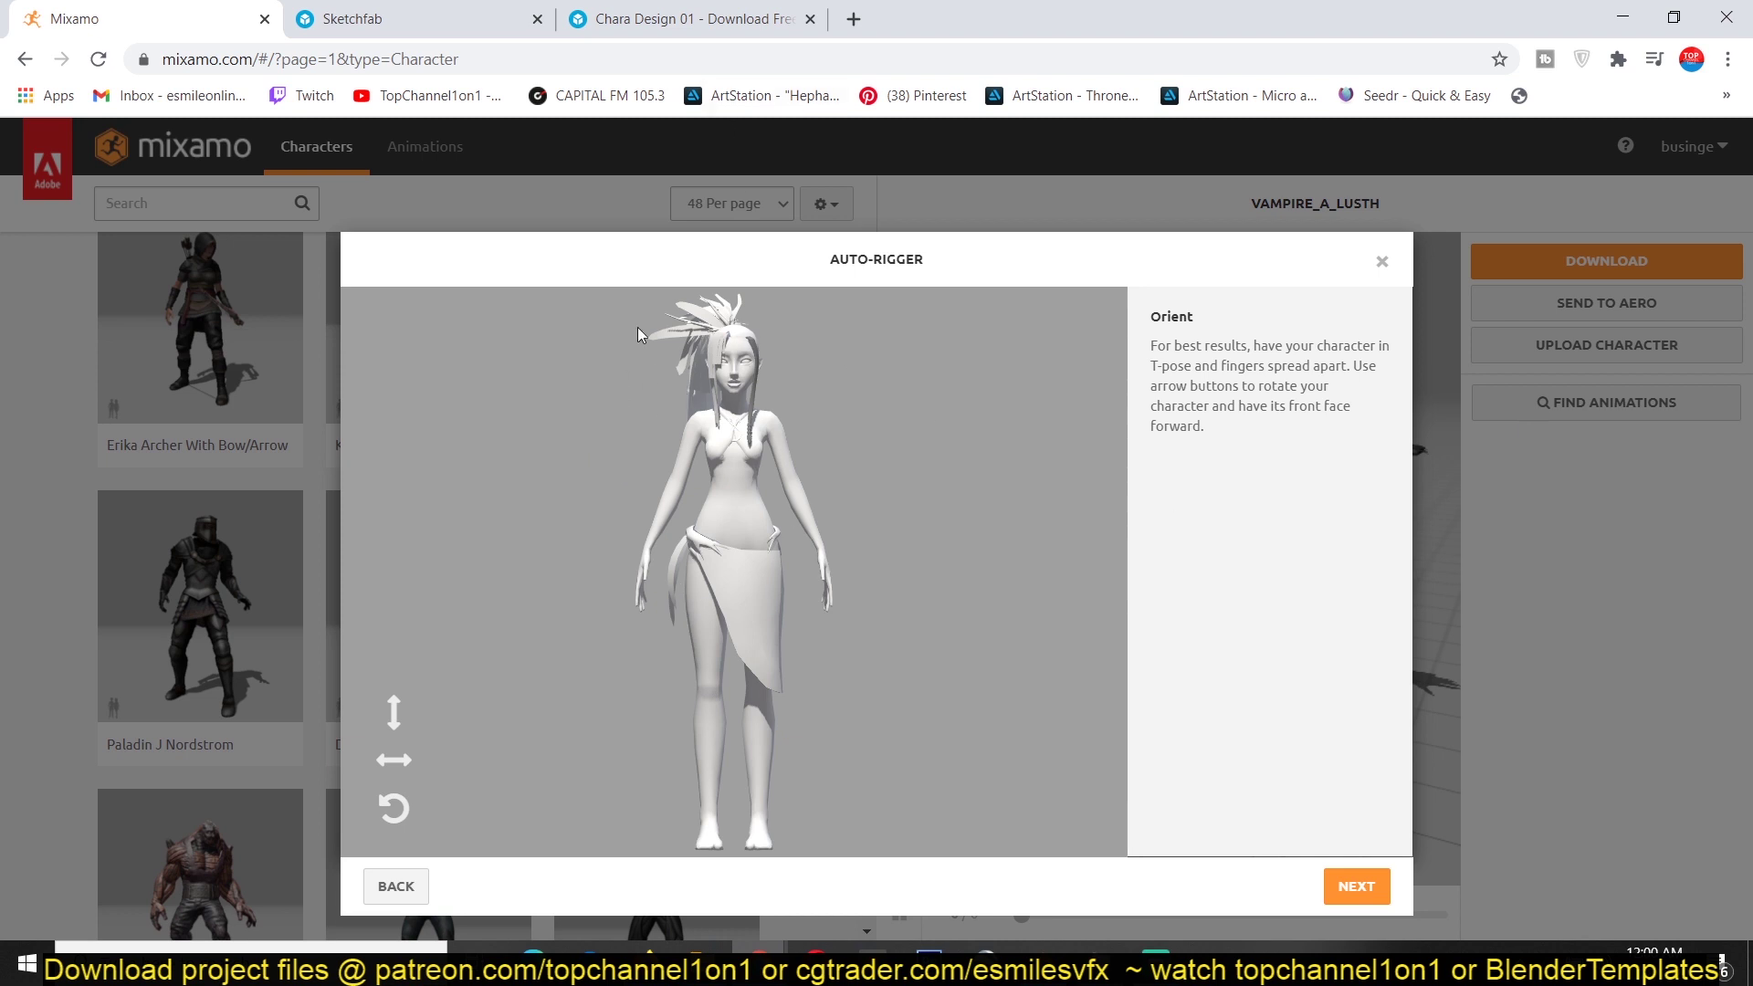
Browse the character's textures and source folders in File Explorer, then move the window aside.
key(alt+Tab)
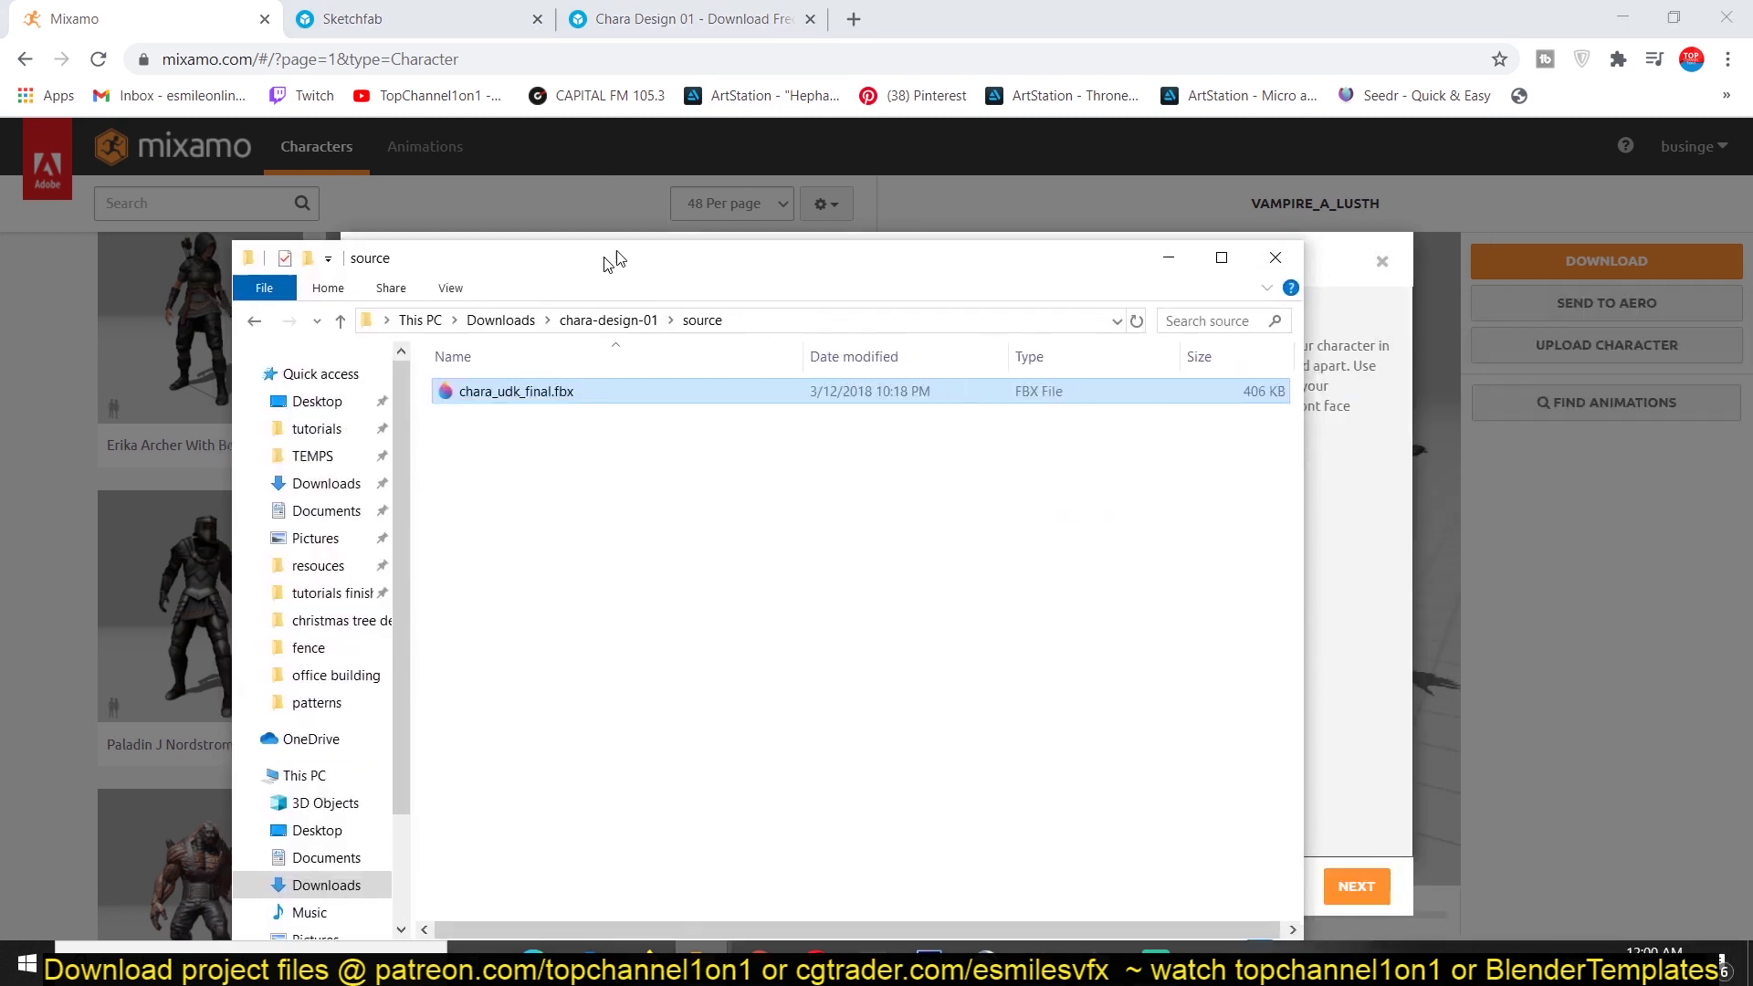
click(812, 279)
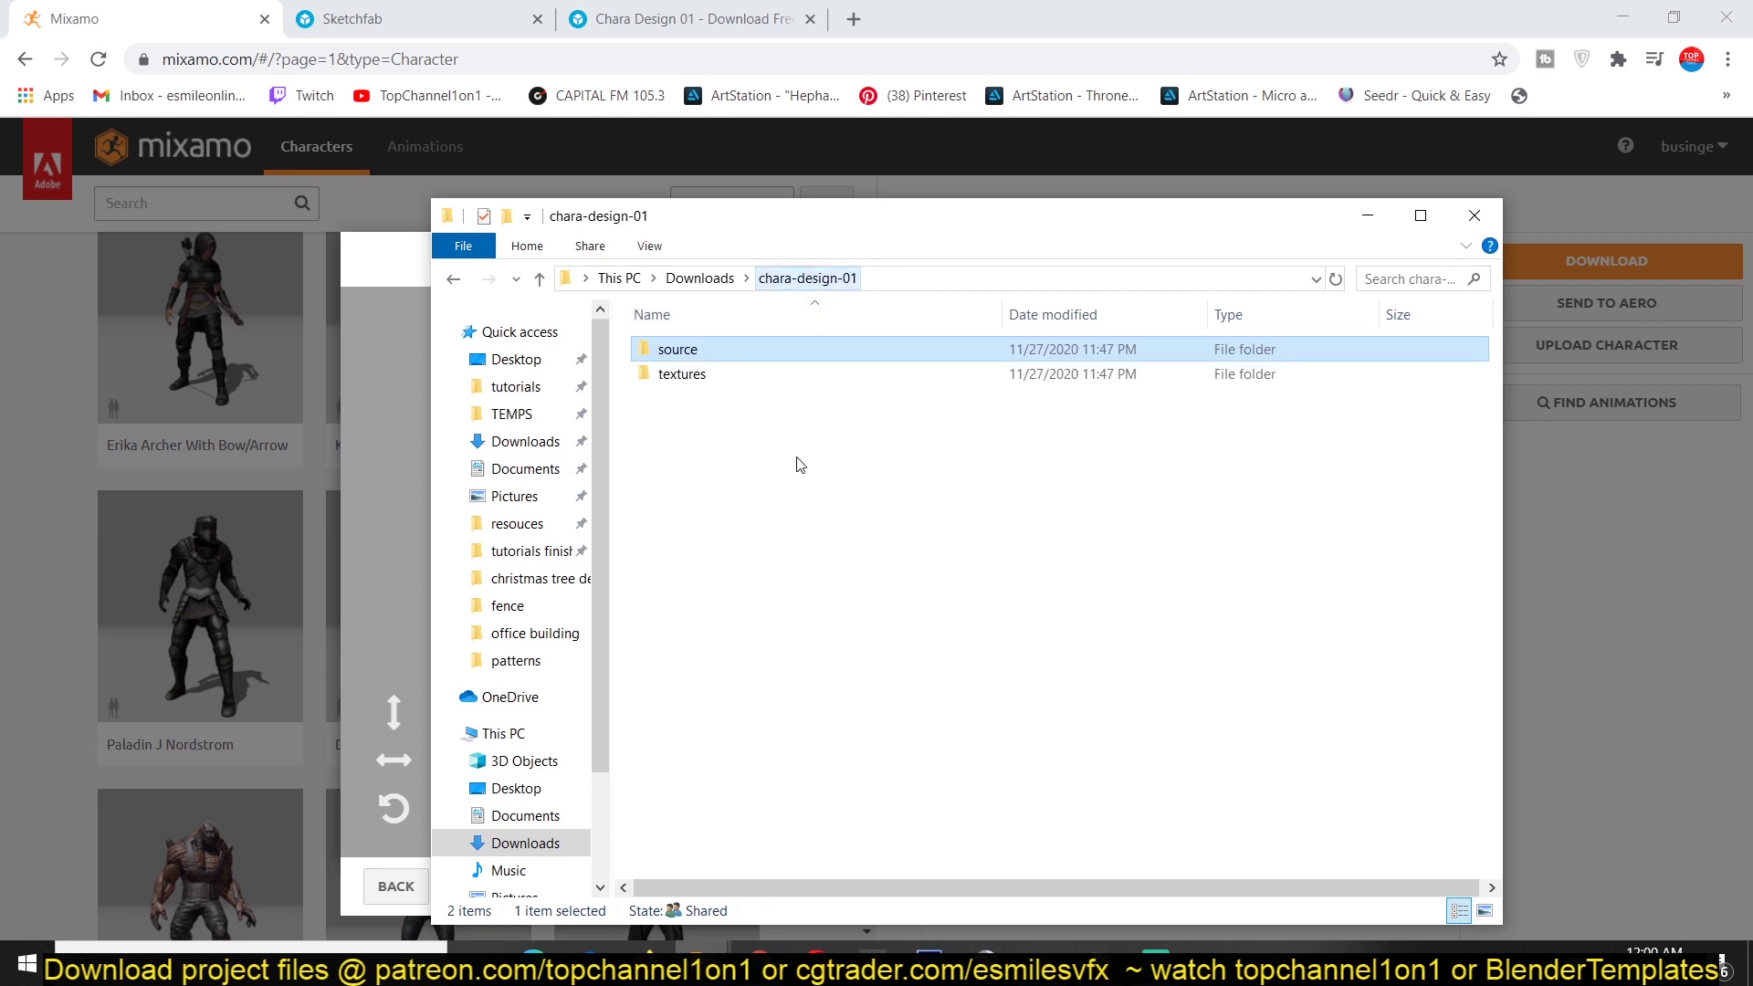
double_click(737, 380)
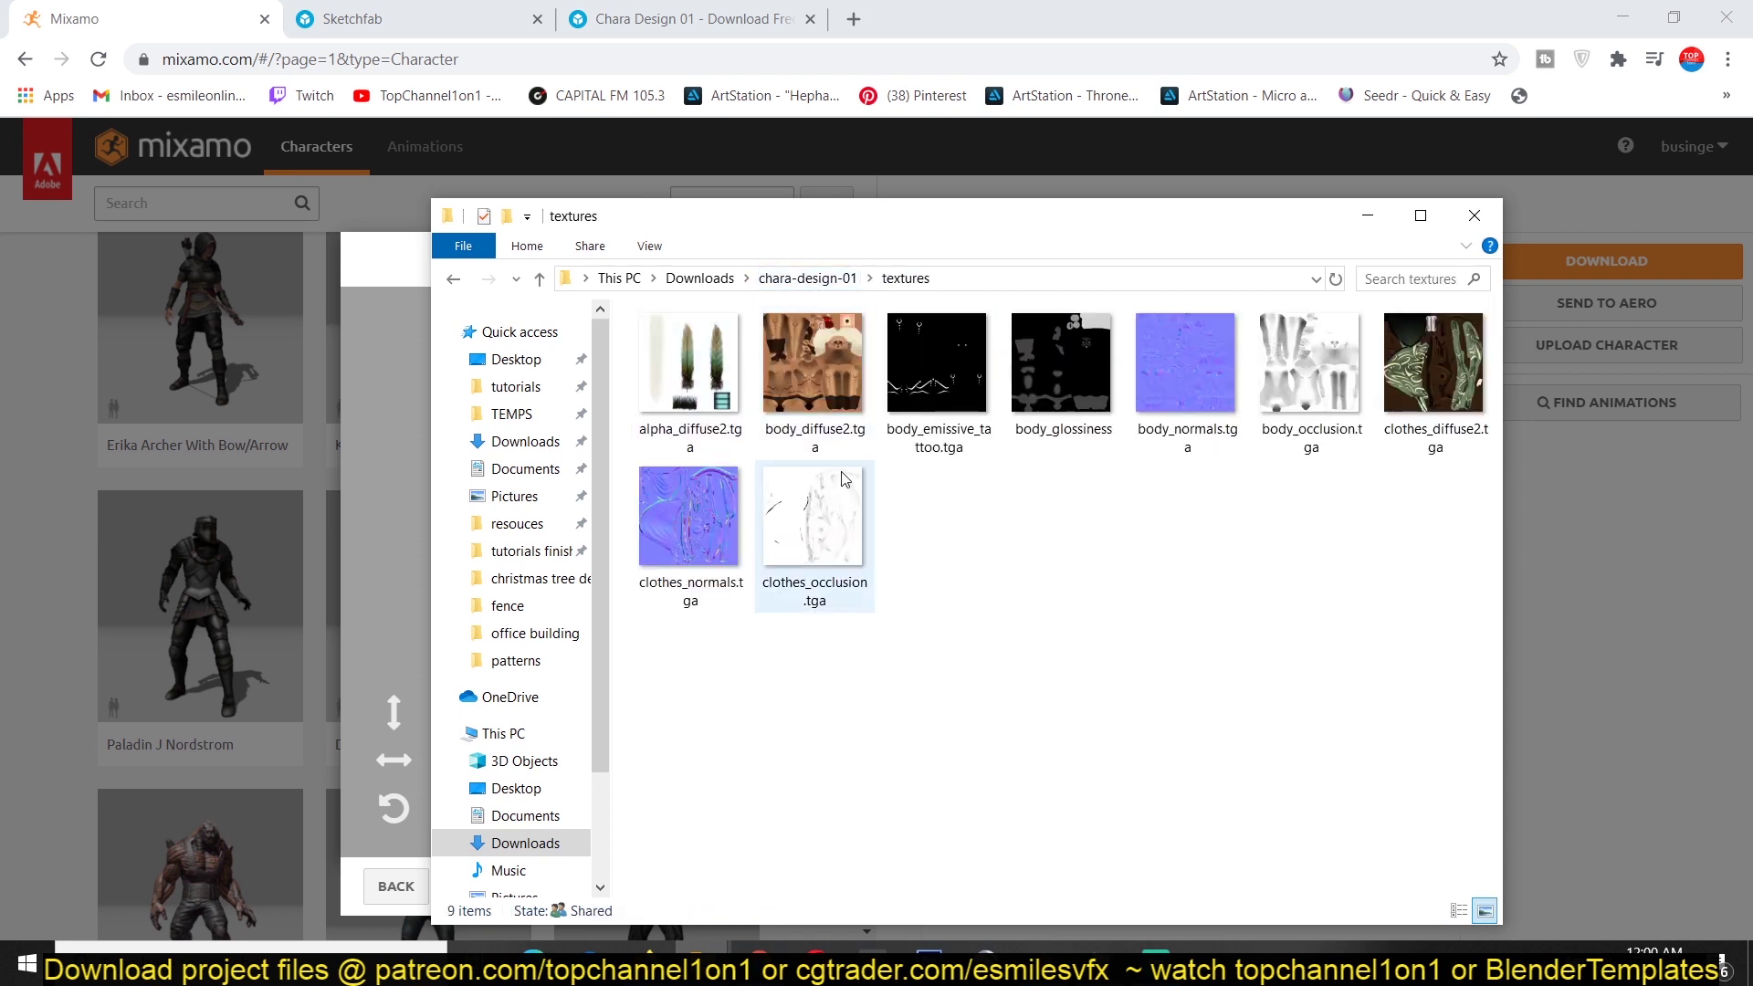
click(851, 279)
double_click(677, 349)
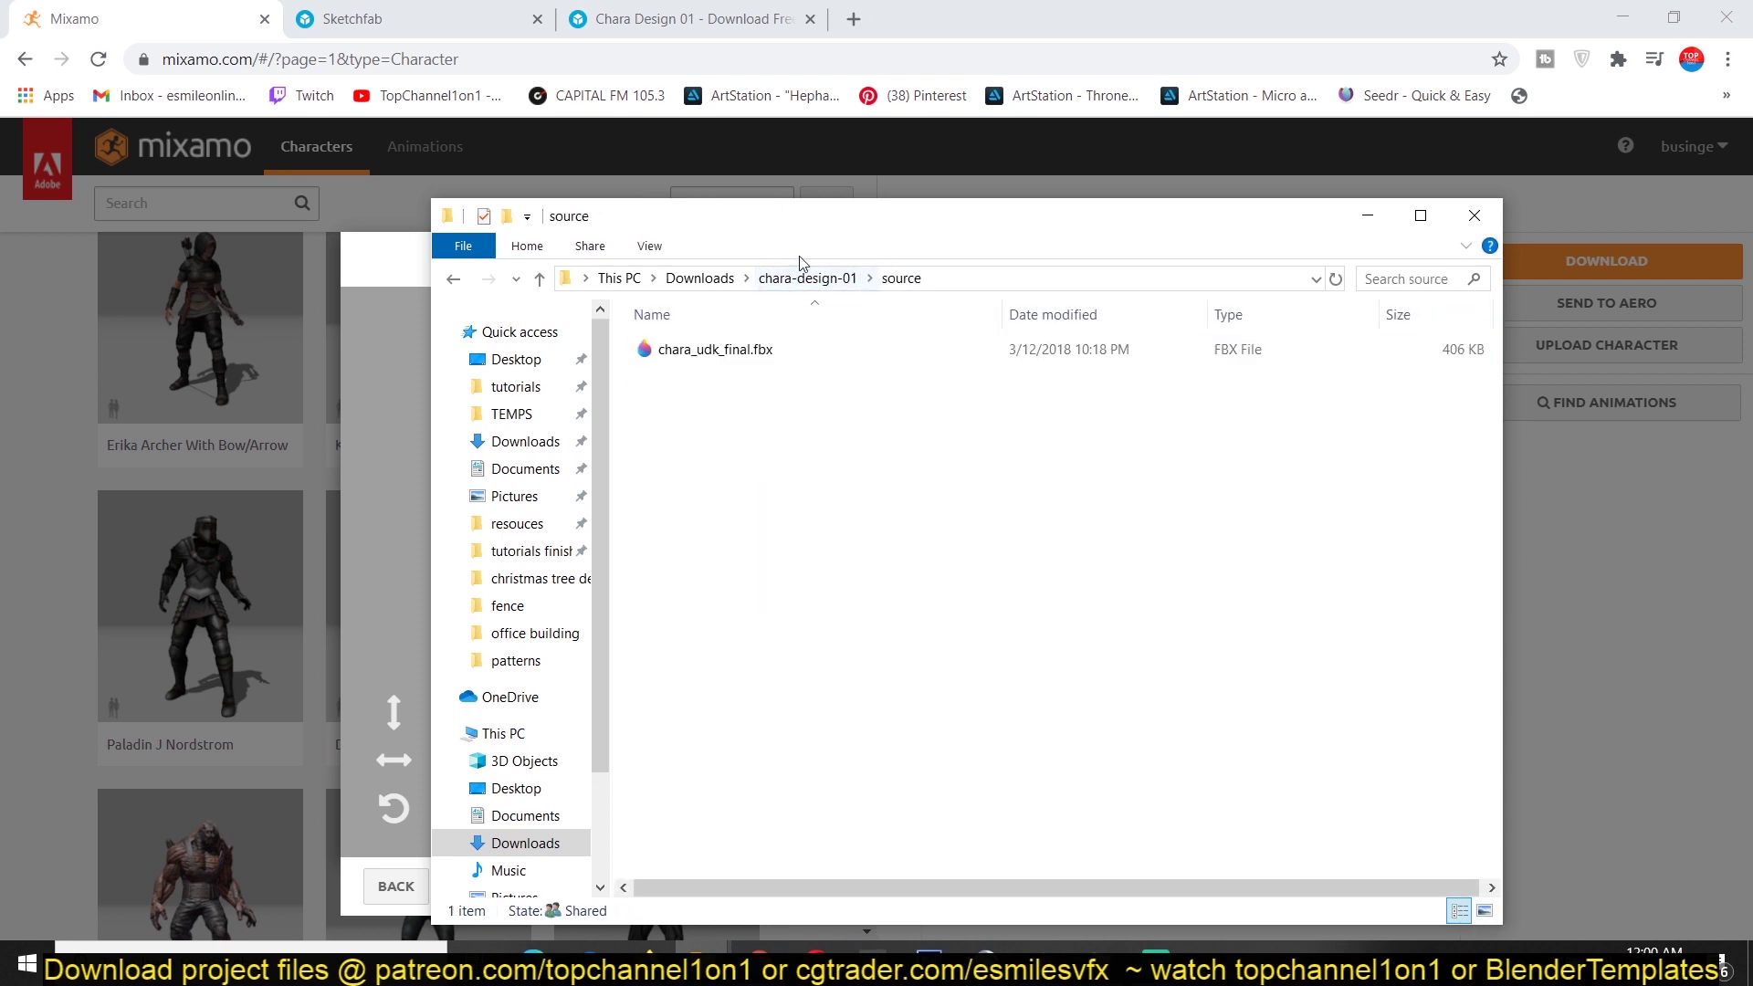
drag(639, 215, 1576, 195)
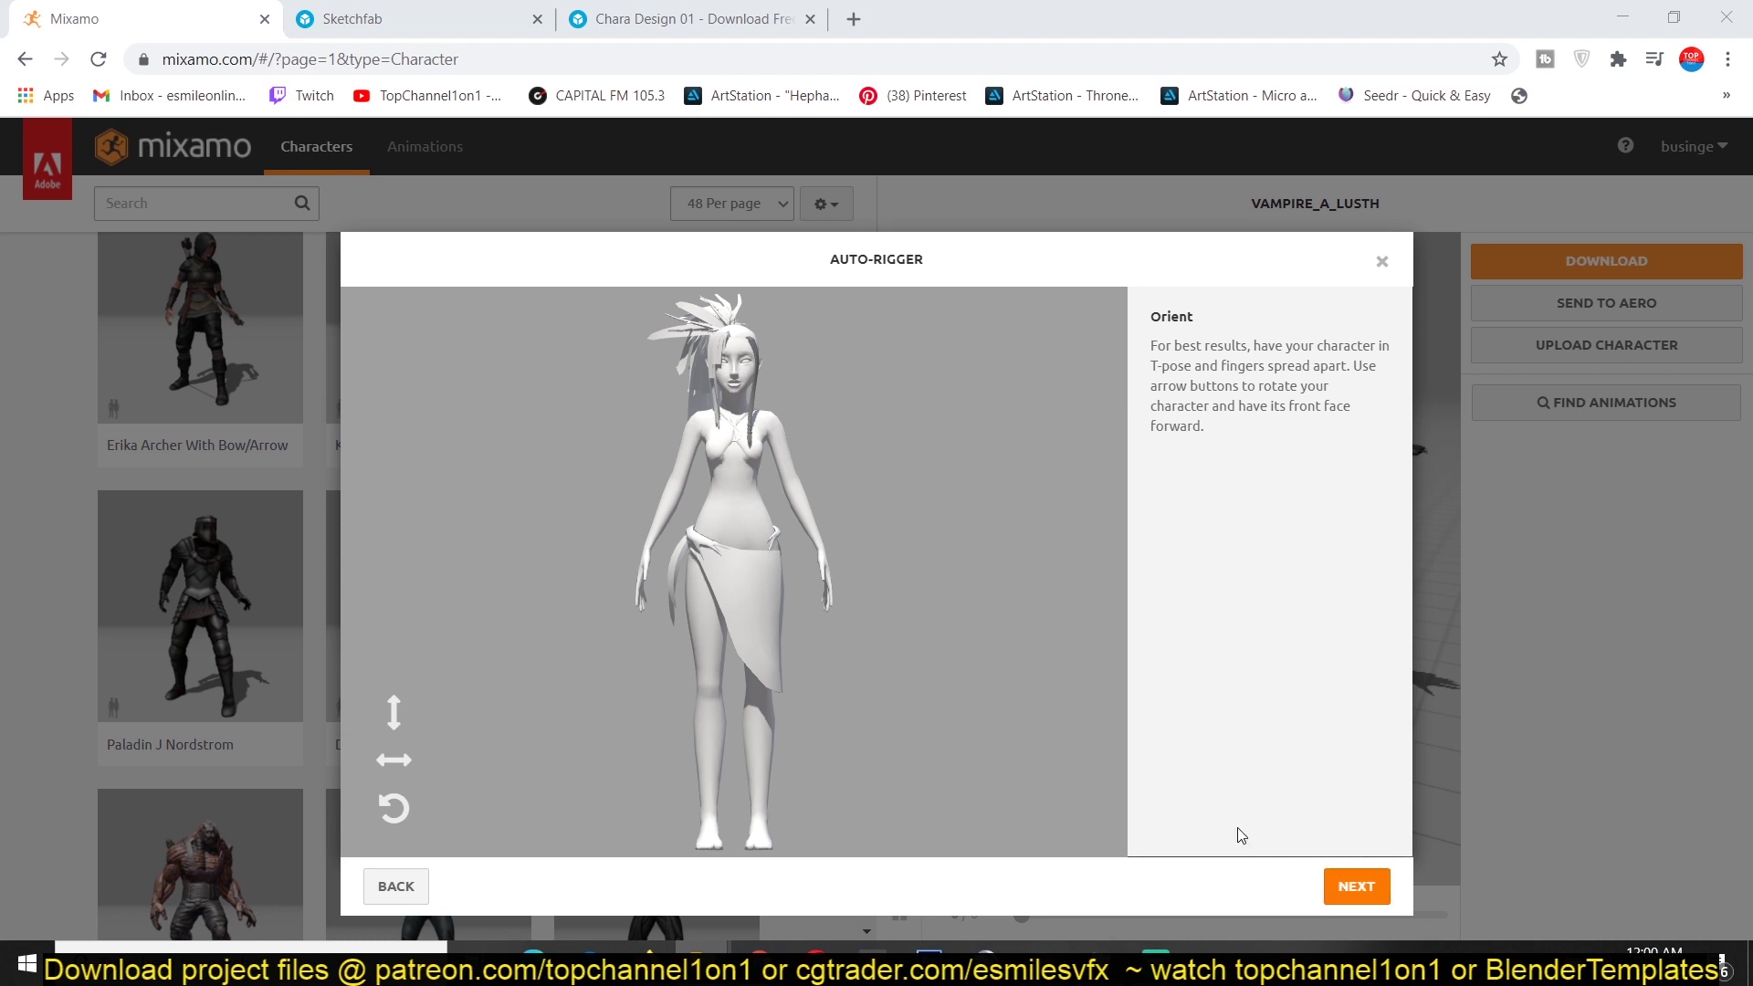
Place the chin, wrist, elbow, knee and groin markers on the character.
click(1355, 885)
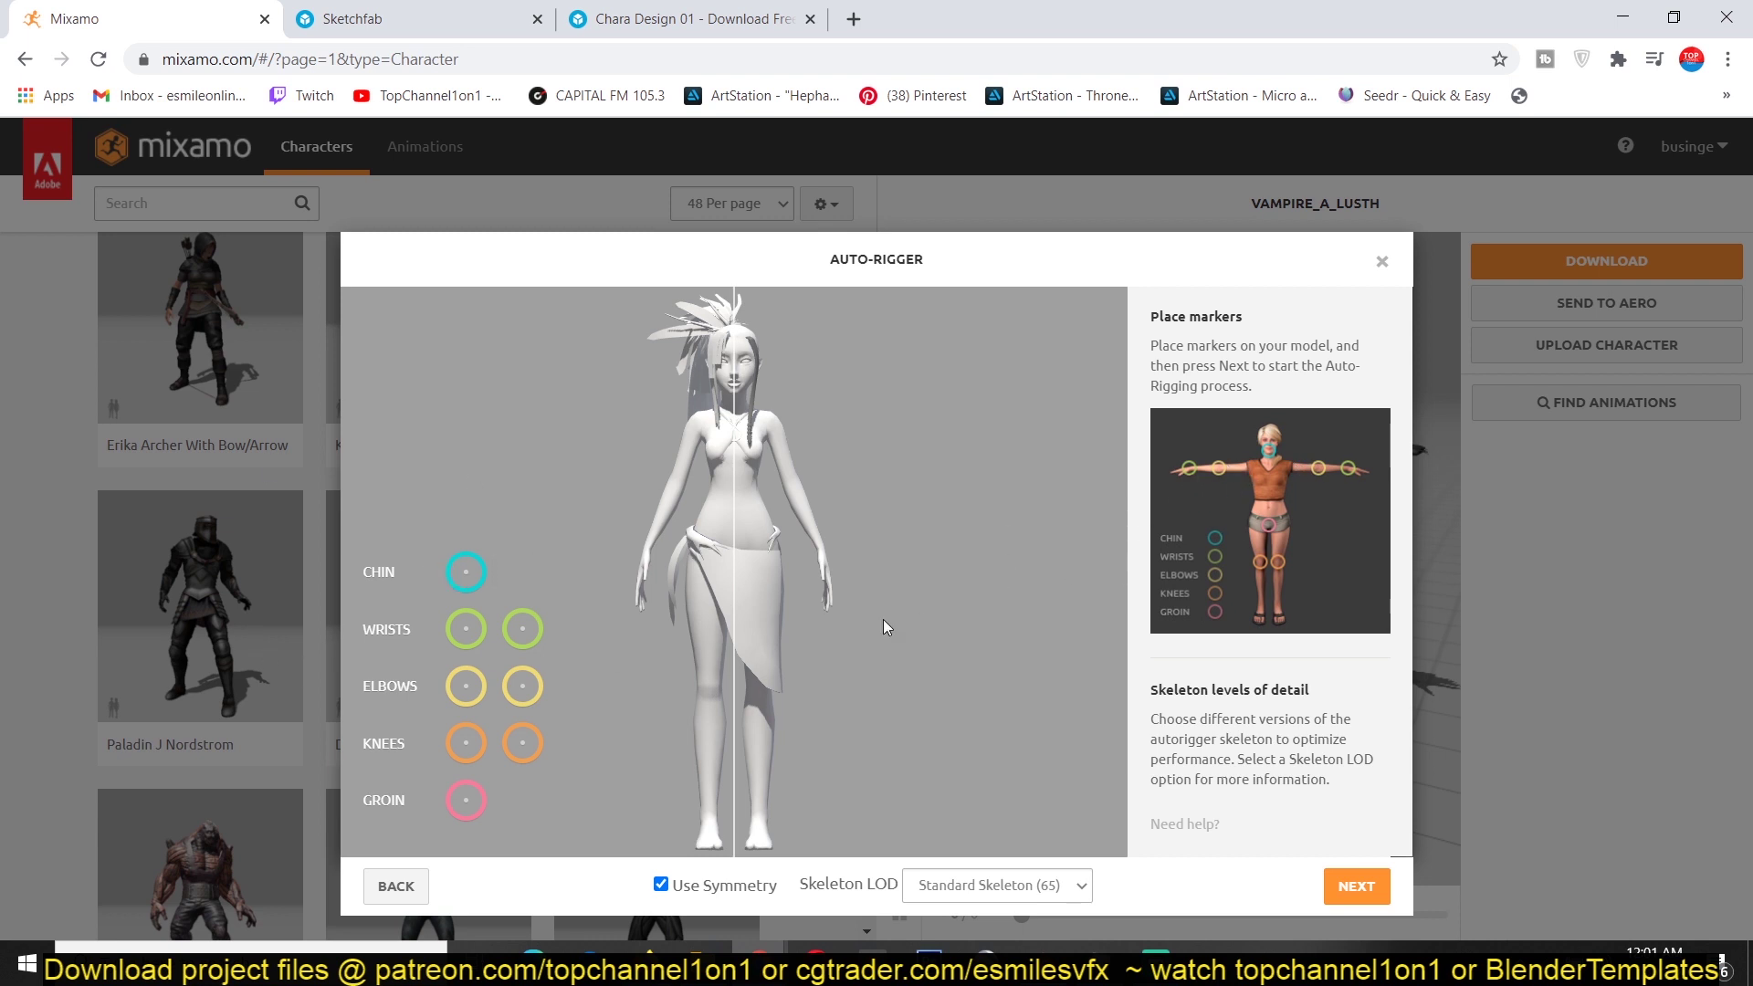
mouse_move(465, 577)
mouse_down()
mouse_move(525, 557)
mouse_move(736, 390)
mouse_up()
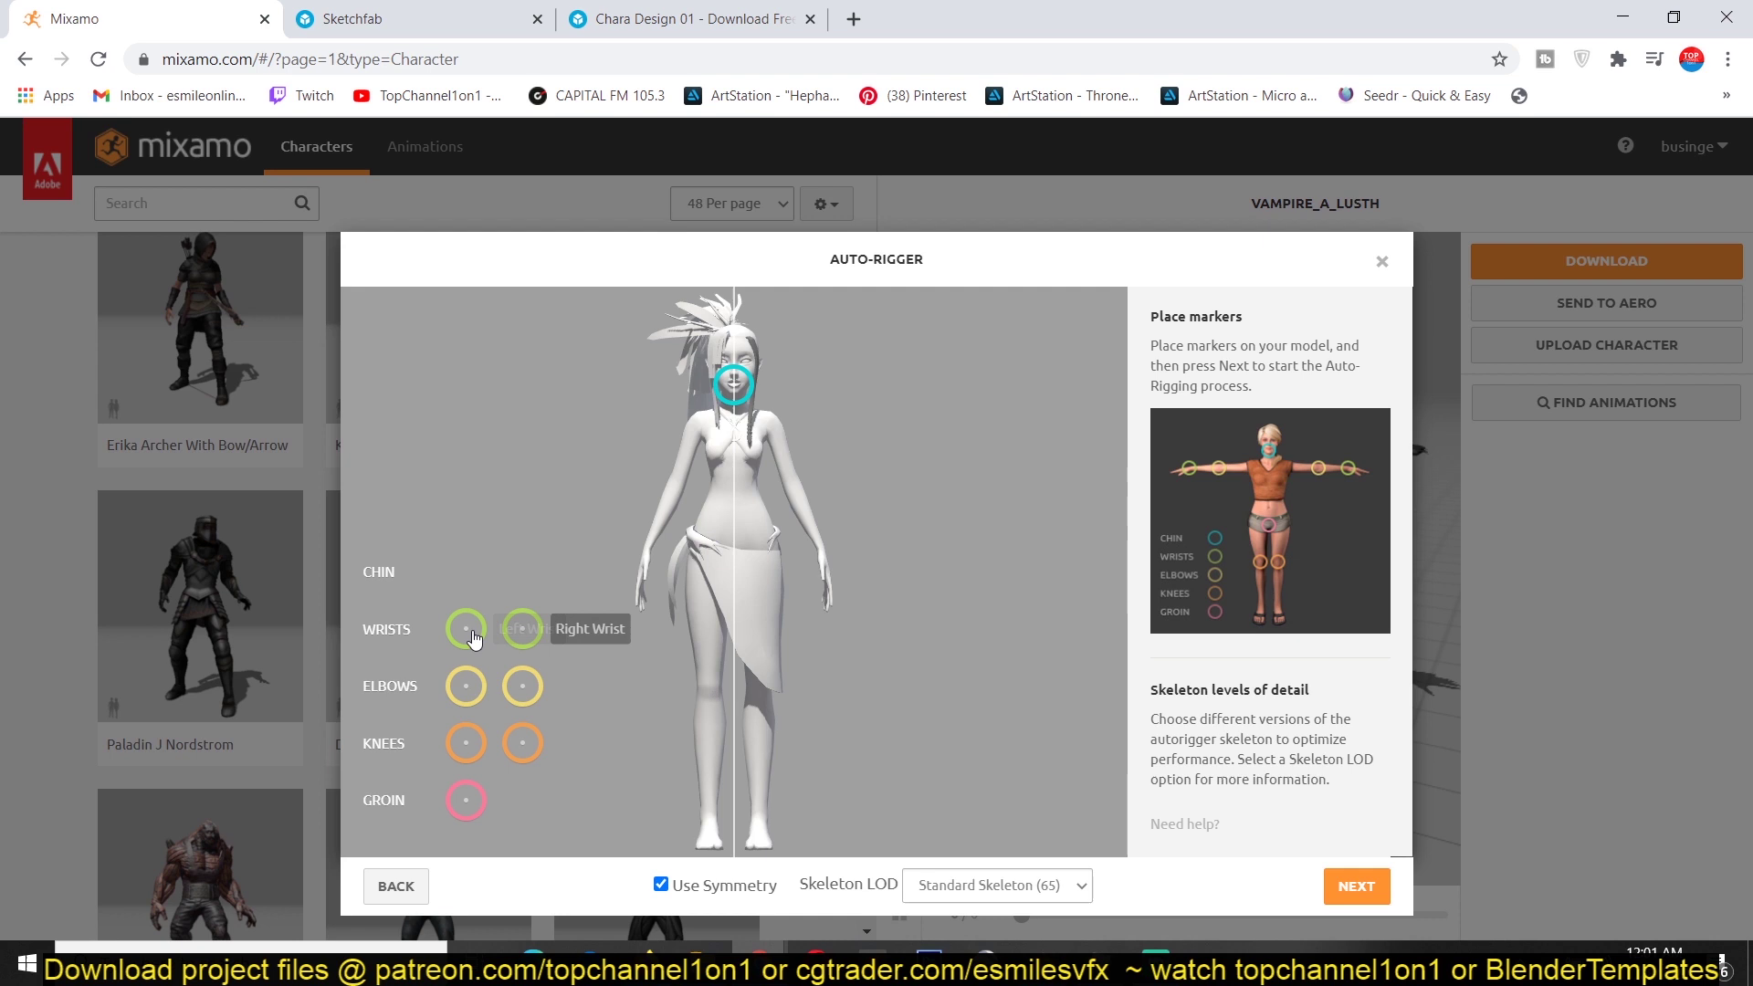
mouse_move(467, 635)
mouse_down()
mouse_move(626, 599)
mouse_move(666, 547)
mouse_move(651, 539)
mouse_move(677, 480)
mouse_move(650, 582)
mouse_move(647, 563)
mouse_up()
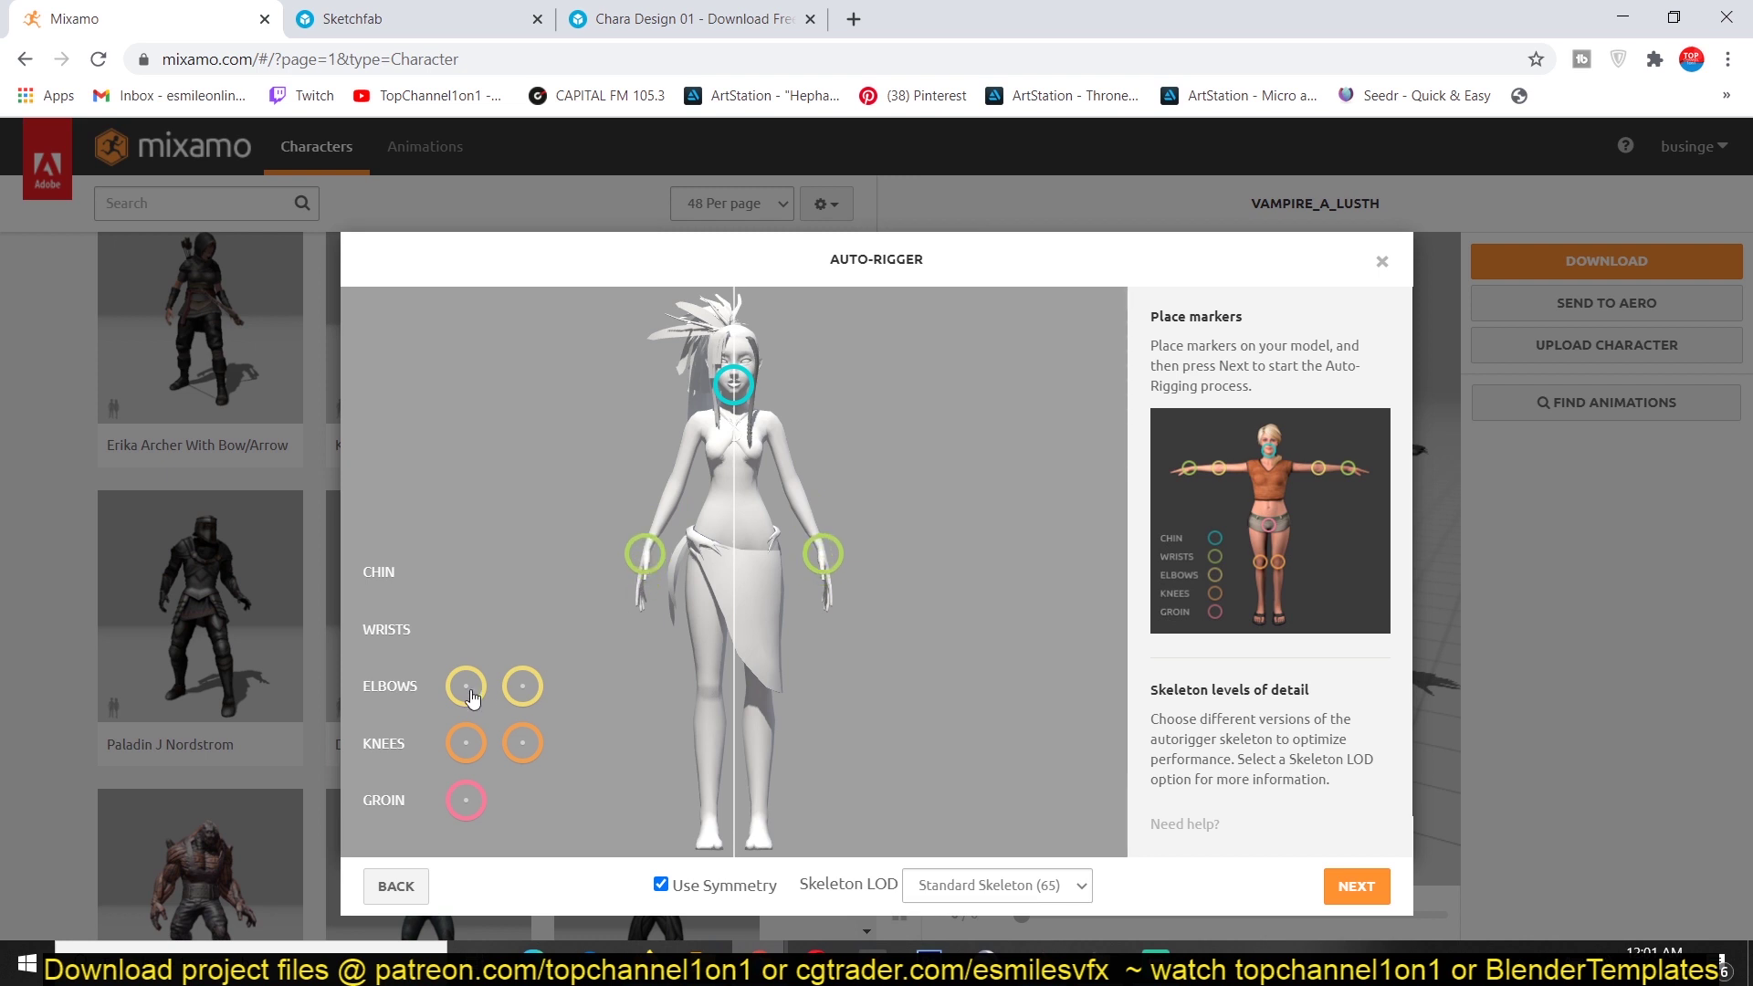
mouse_move(465, 686)
mouse_down()
mouse_move(580, 612)
mouse_move(668, 489)
mouse_up()
drag(466, 744, 708, 685)
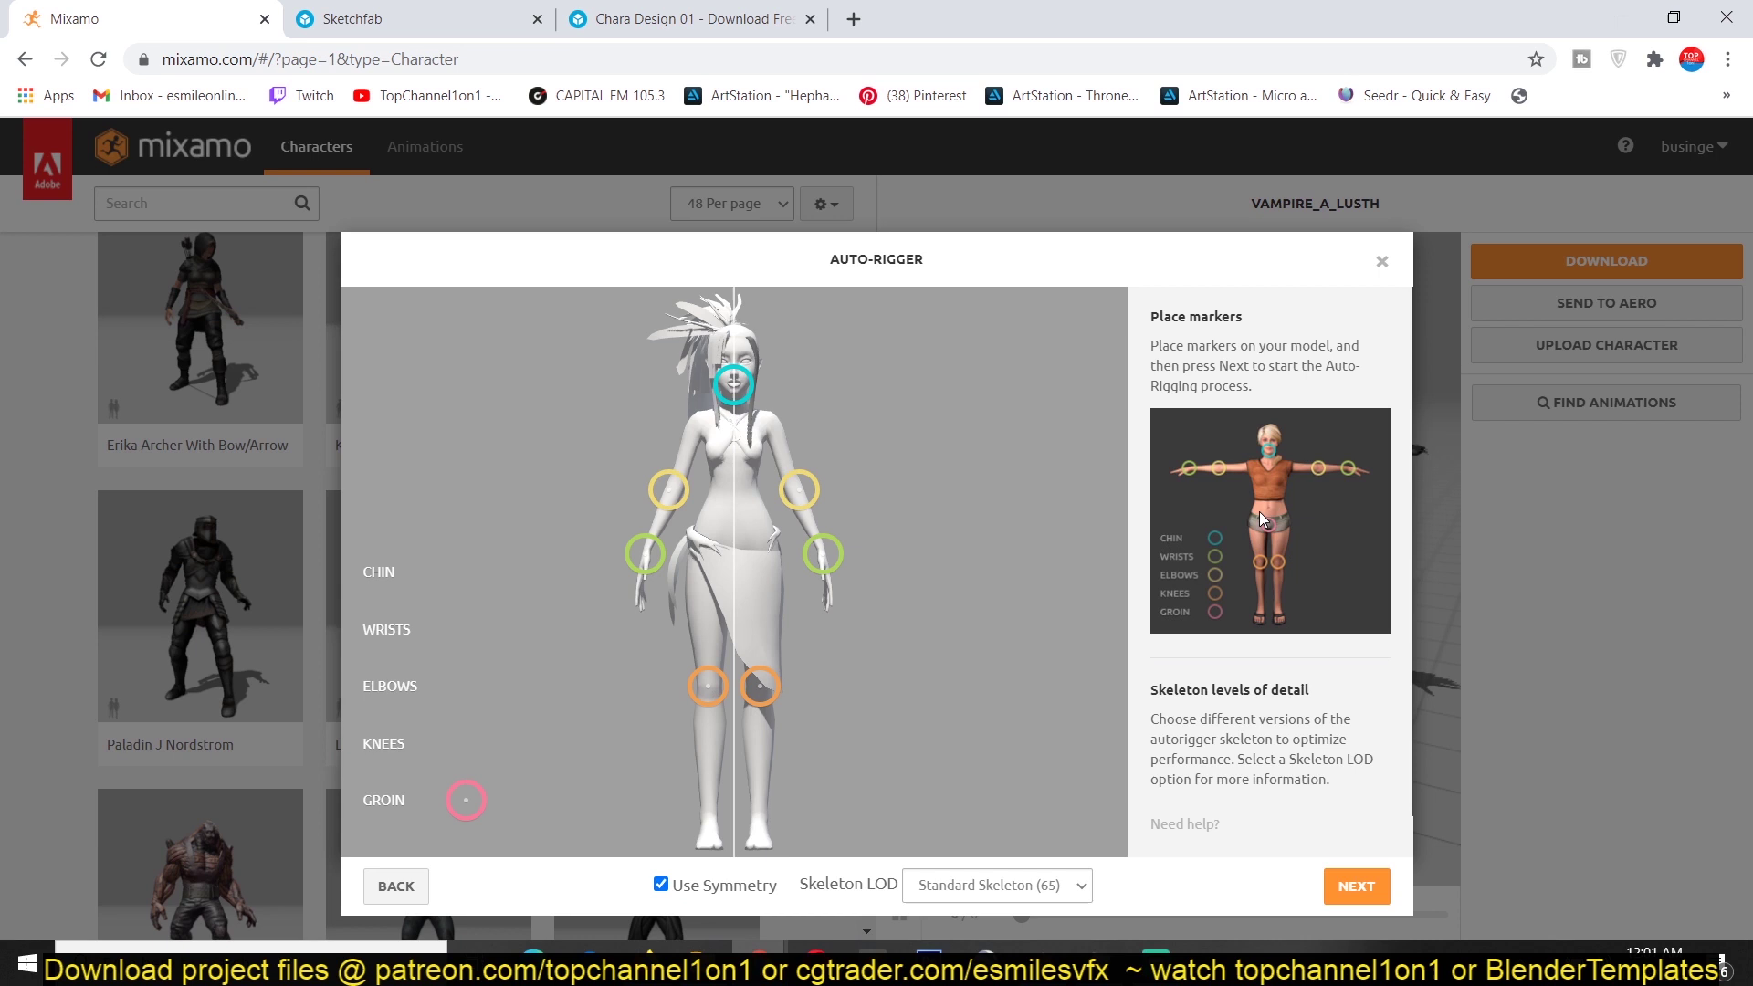
mouse_move(454, 794)
mouse_down()
mouse_move(477, 796)
mouse_move(704, 558)
mouse_move(736, 564)
mouse_up()
Keep the Standard Skeleton (65) level of detail and start auto-rigging.
click(1066, 882)
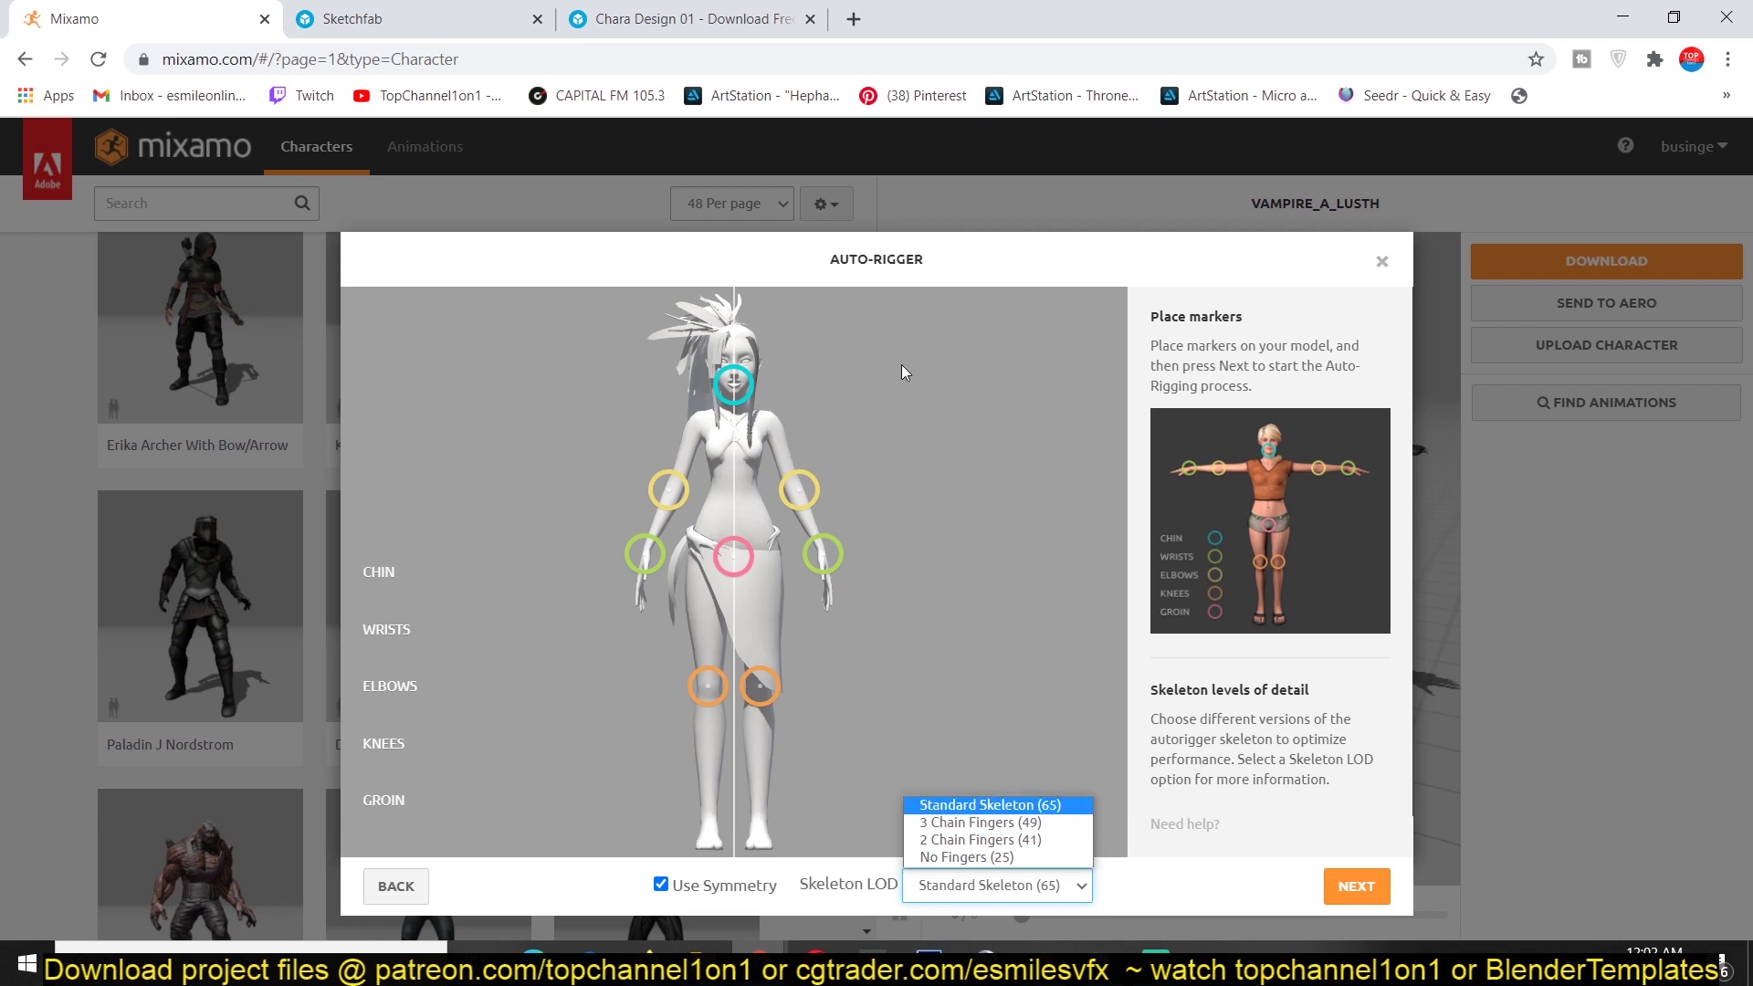
click(906, 427)
click(1369, 880)
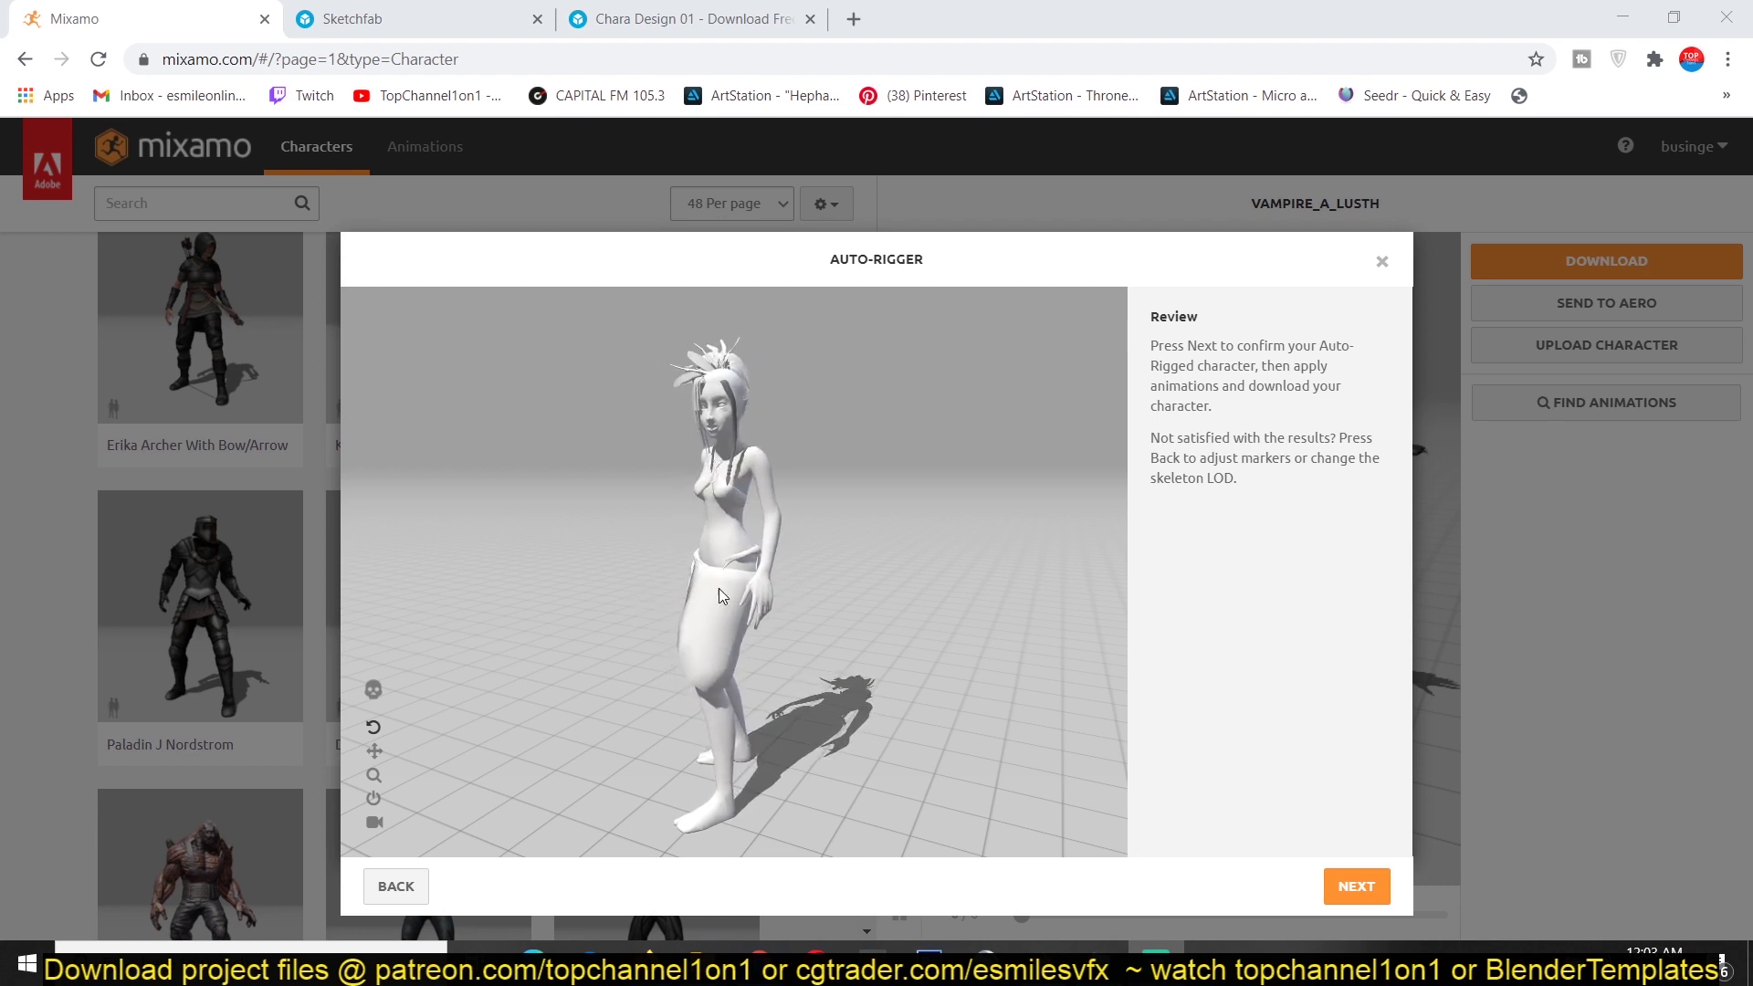
Orbit the review viewport to see the rigged character from the front.
drag(719, 587, 820, 554)
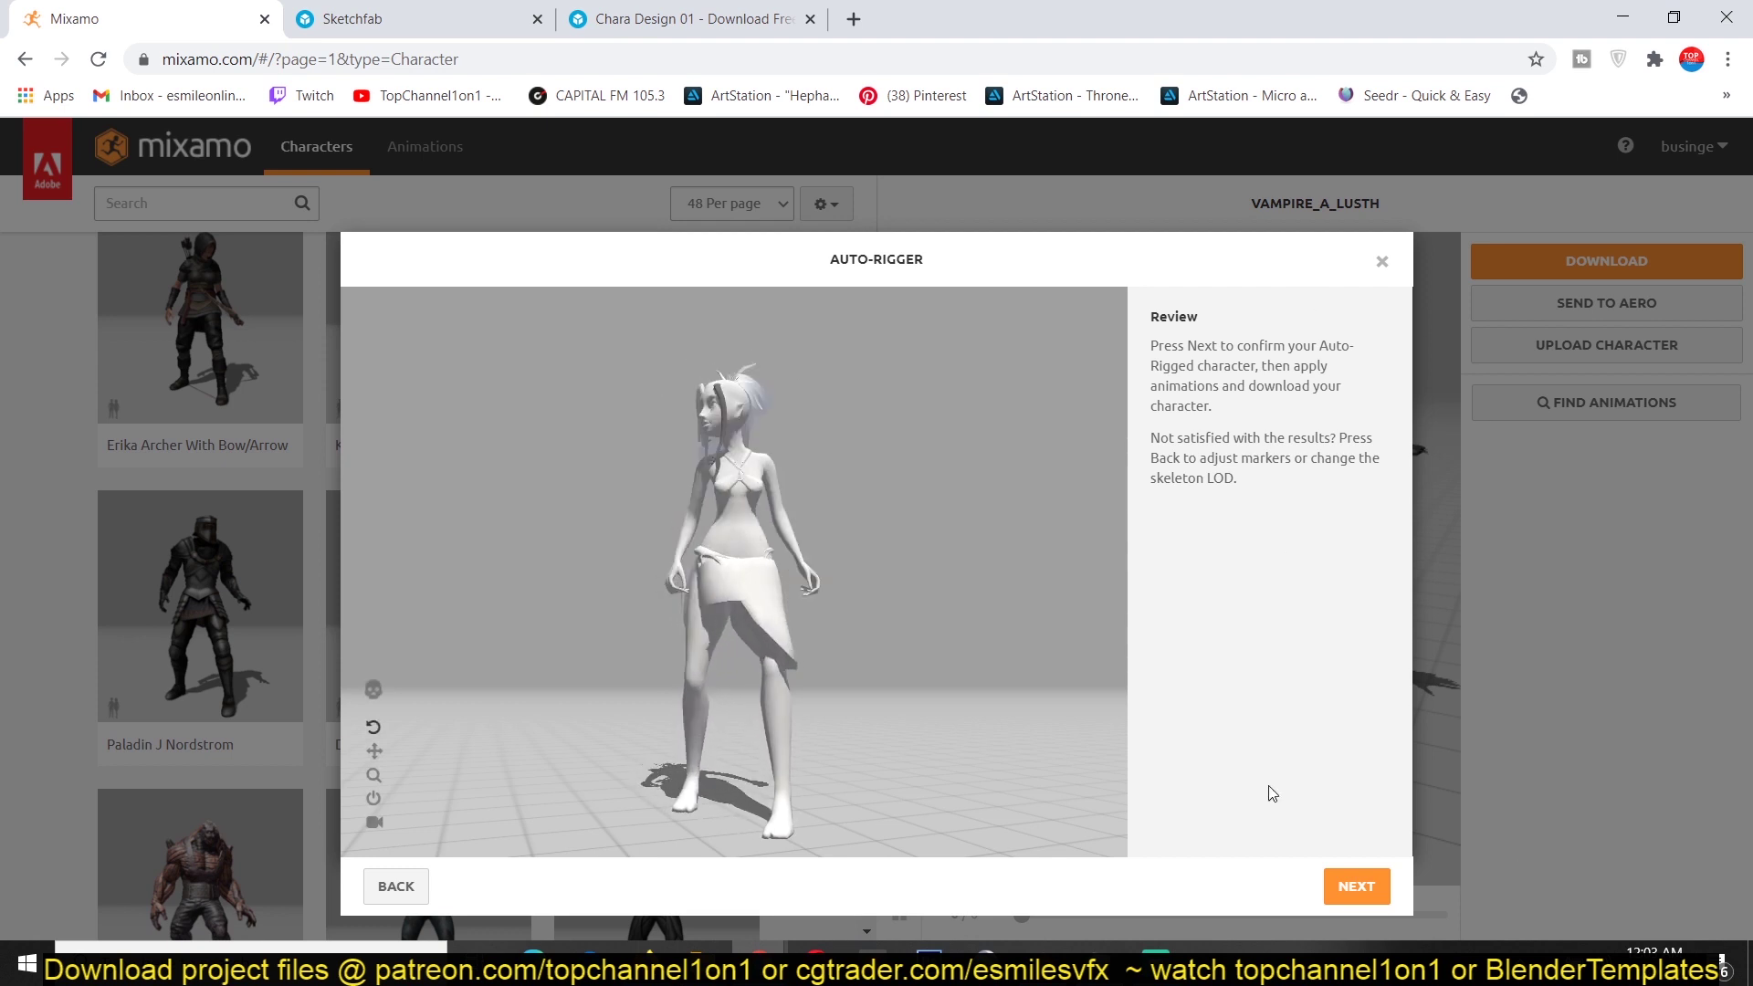
Confirm the rigged CHARA_UDK_FINAL.FBX character, show the Animations library and dismiss the VPN popup.
click(1331, 881)
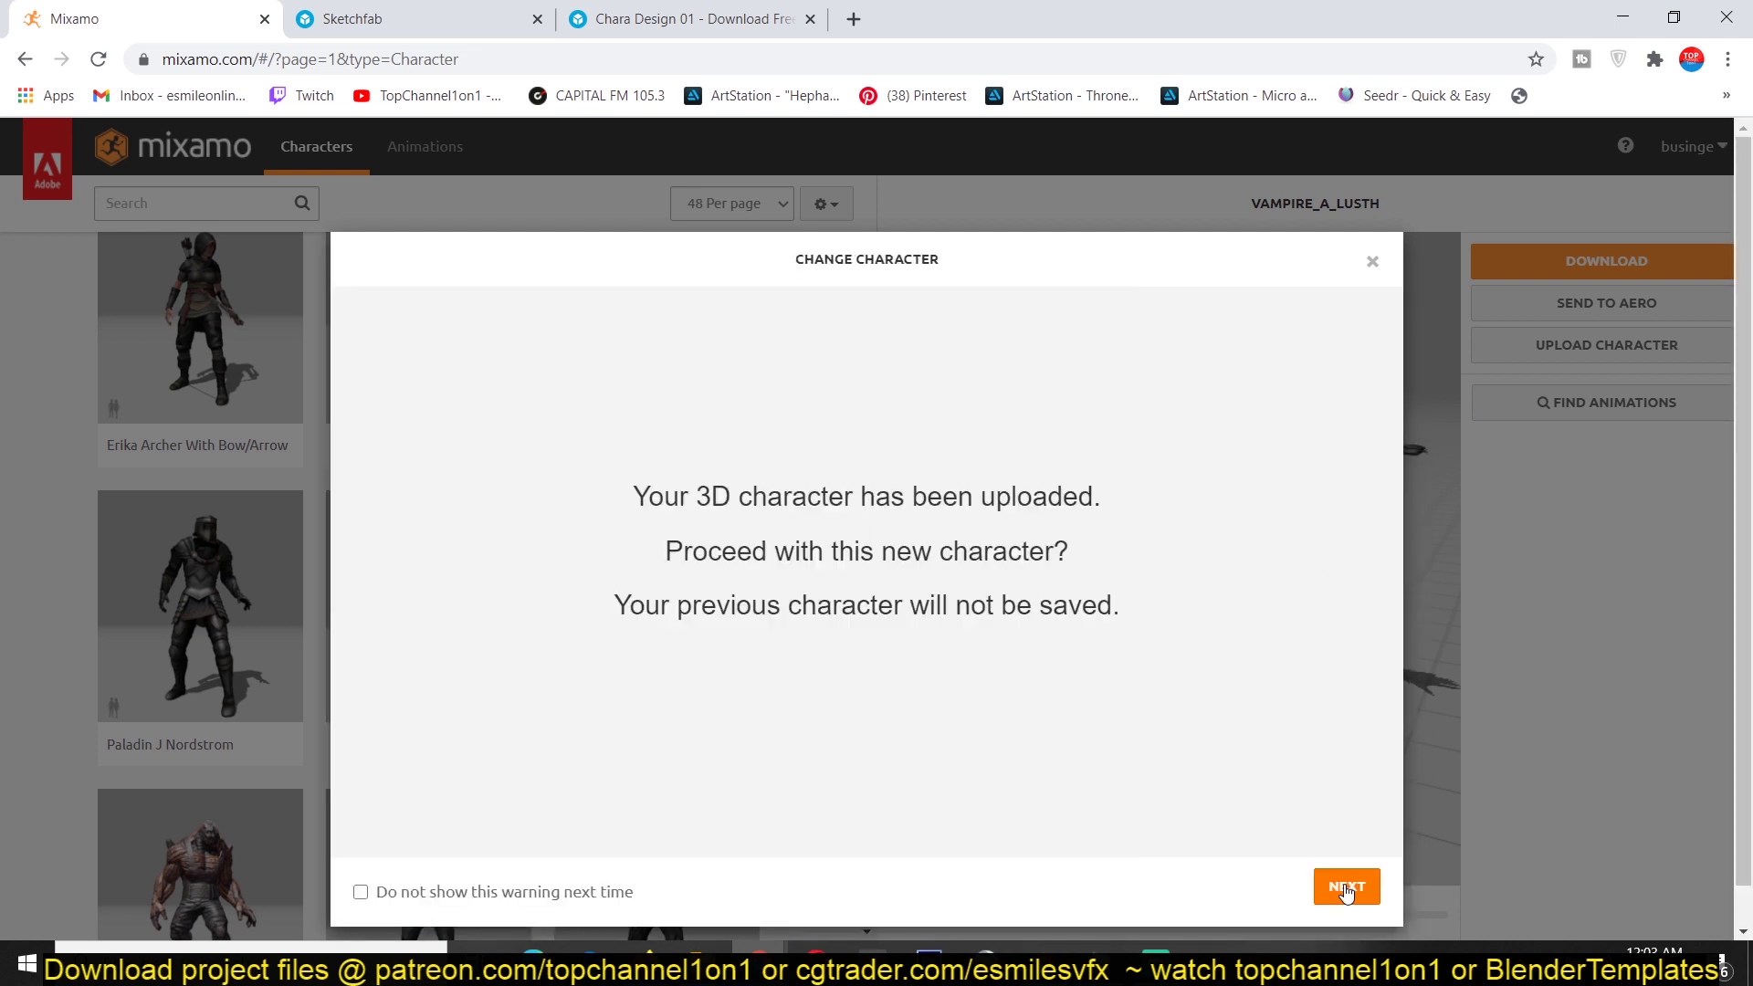
click(1355, 890)
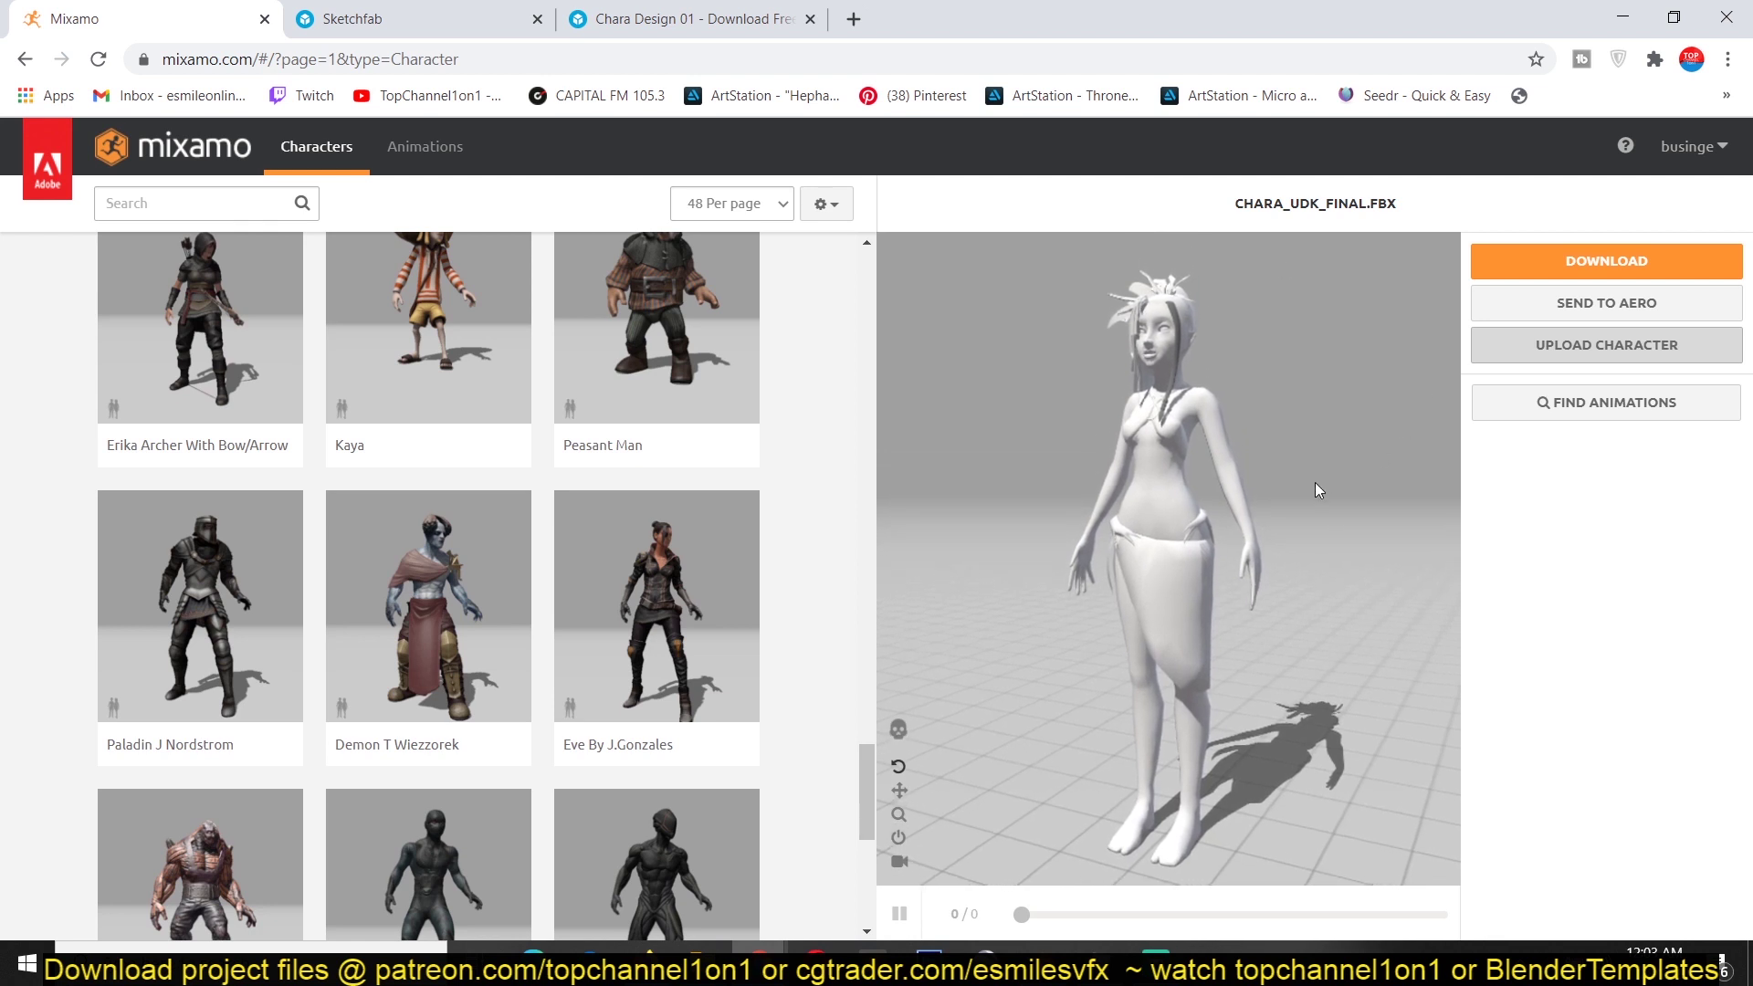
click(424, 146)
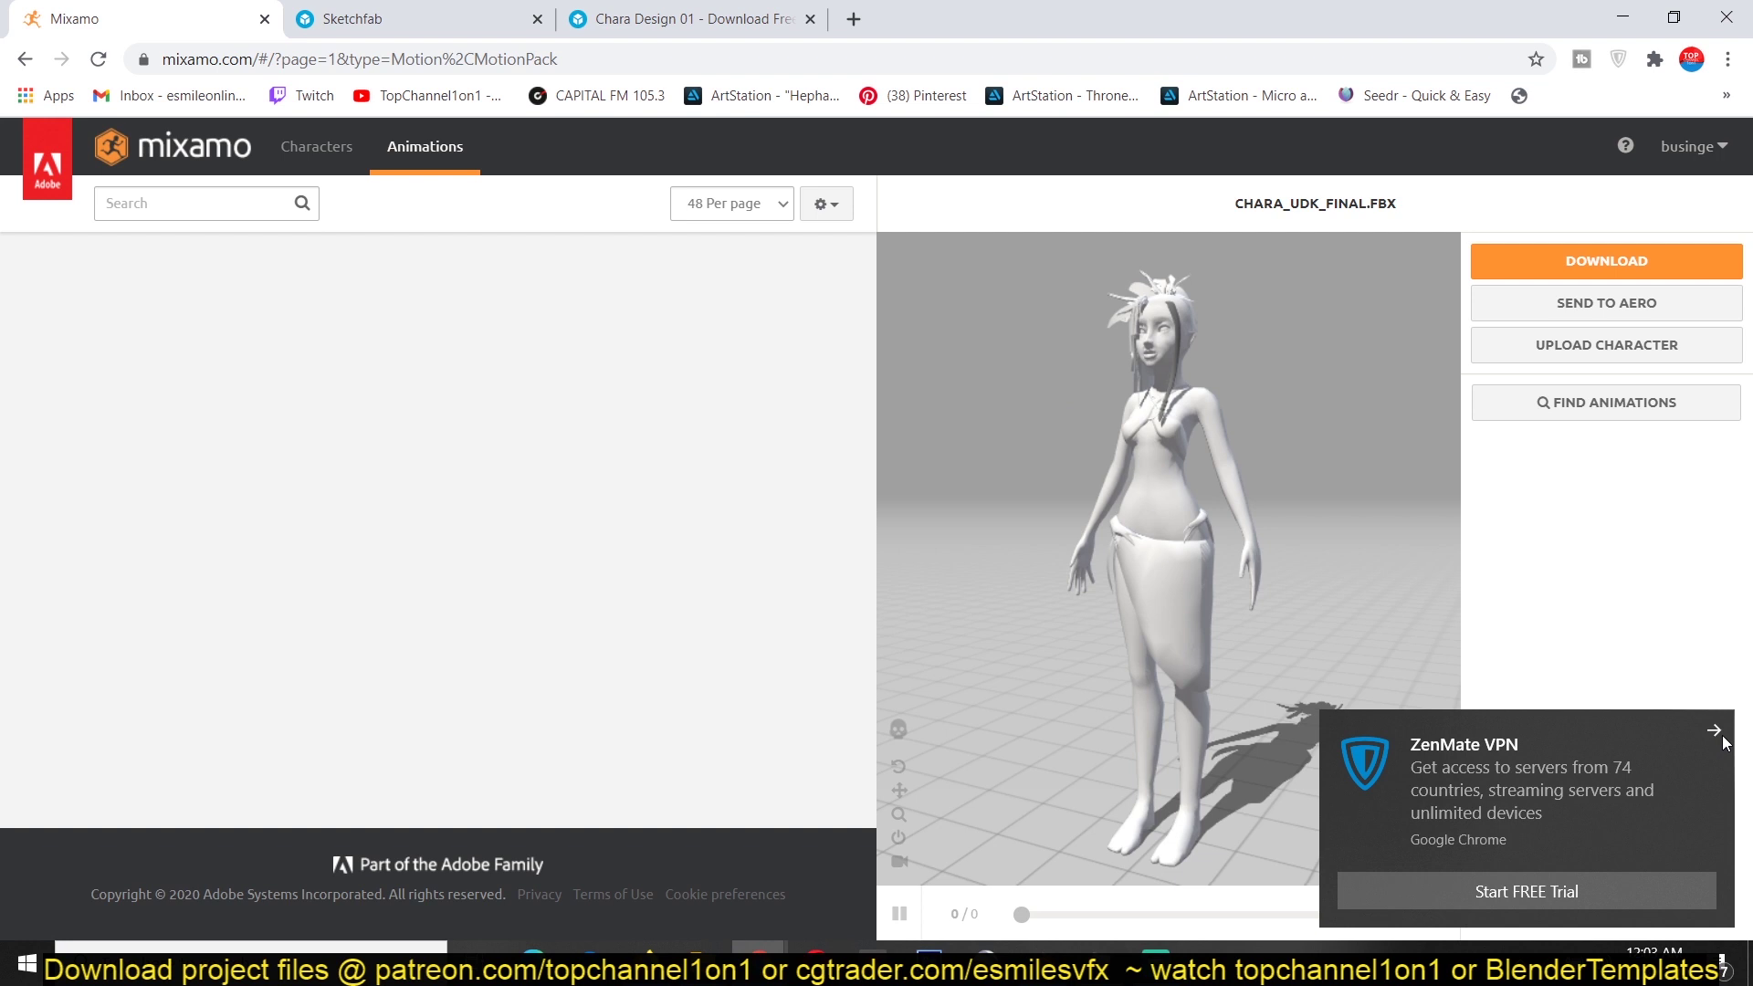
click(1715, 732)
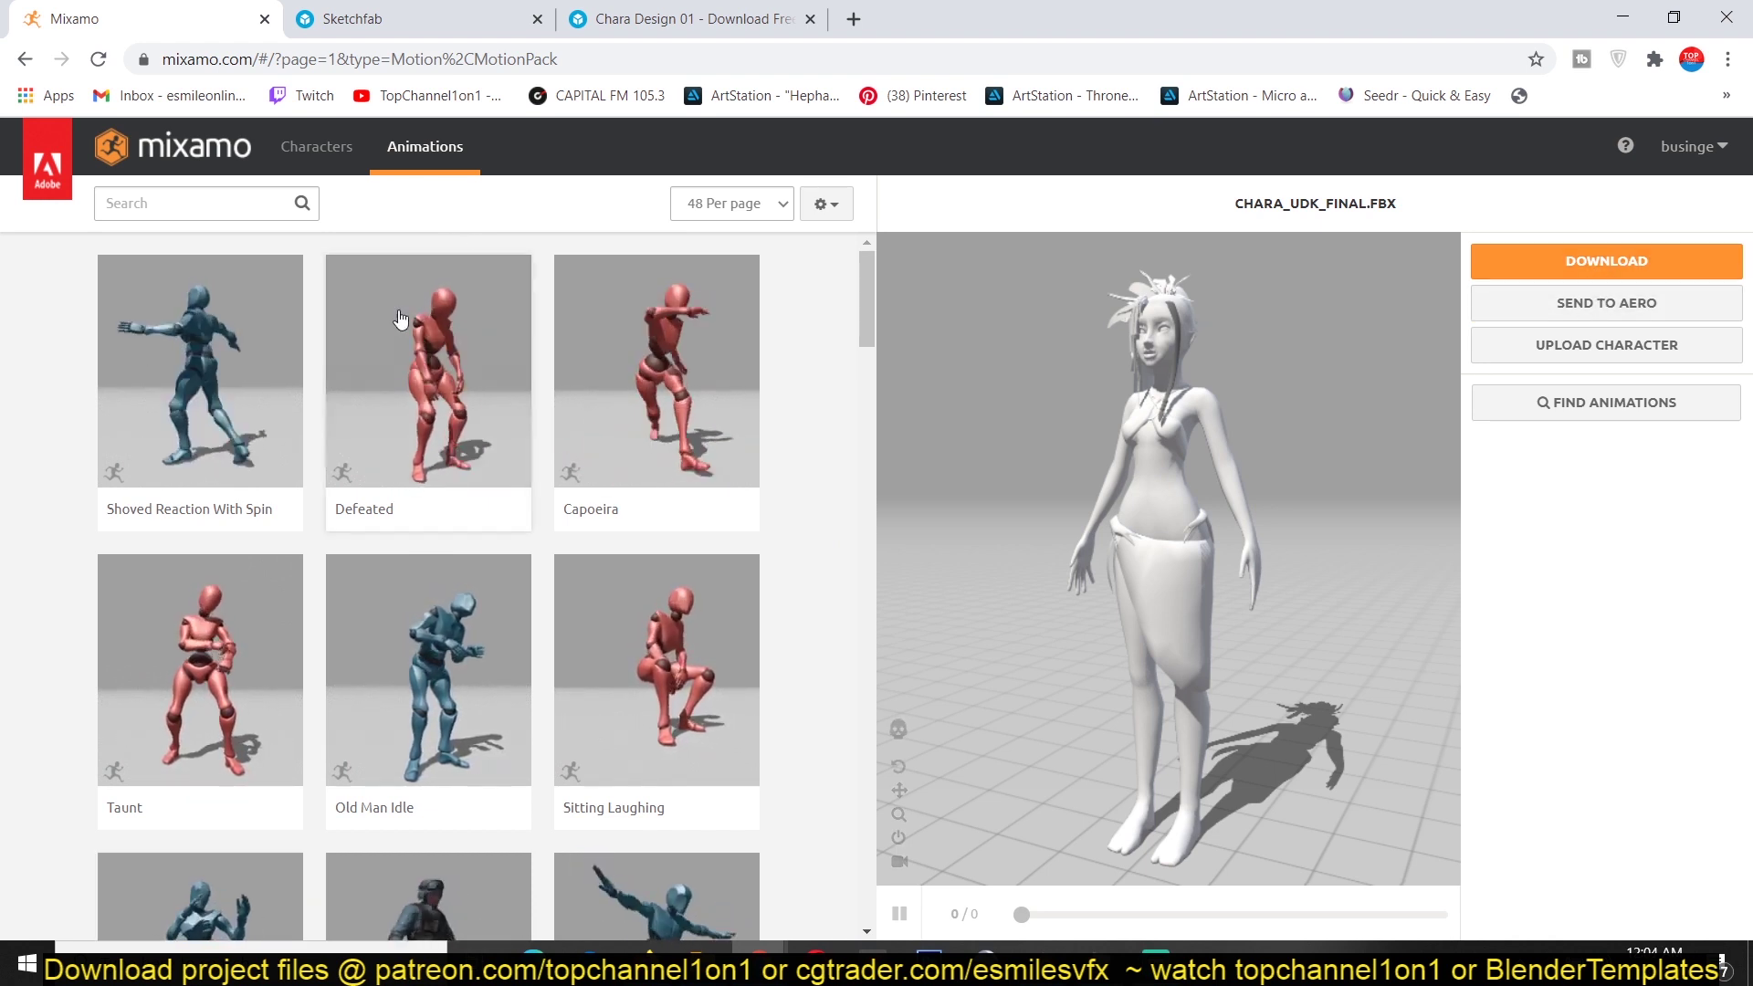
Try Shoved Reaction With Spin and Taunt on the character, then browse the run results.
click(164, 422)
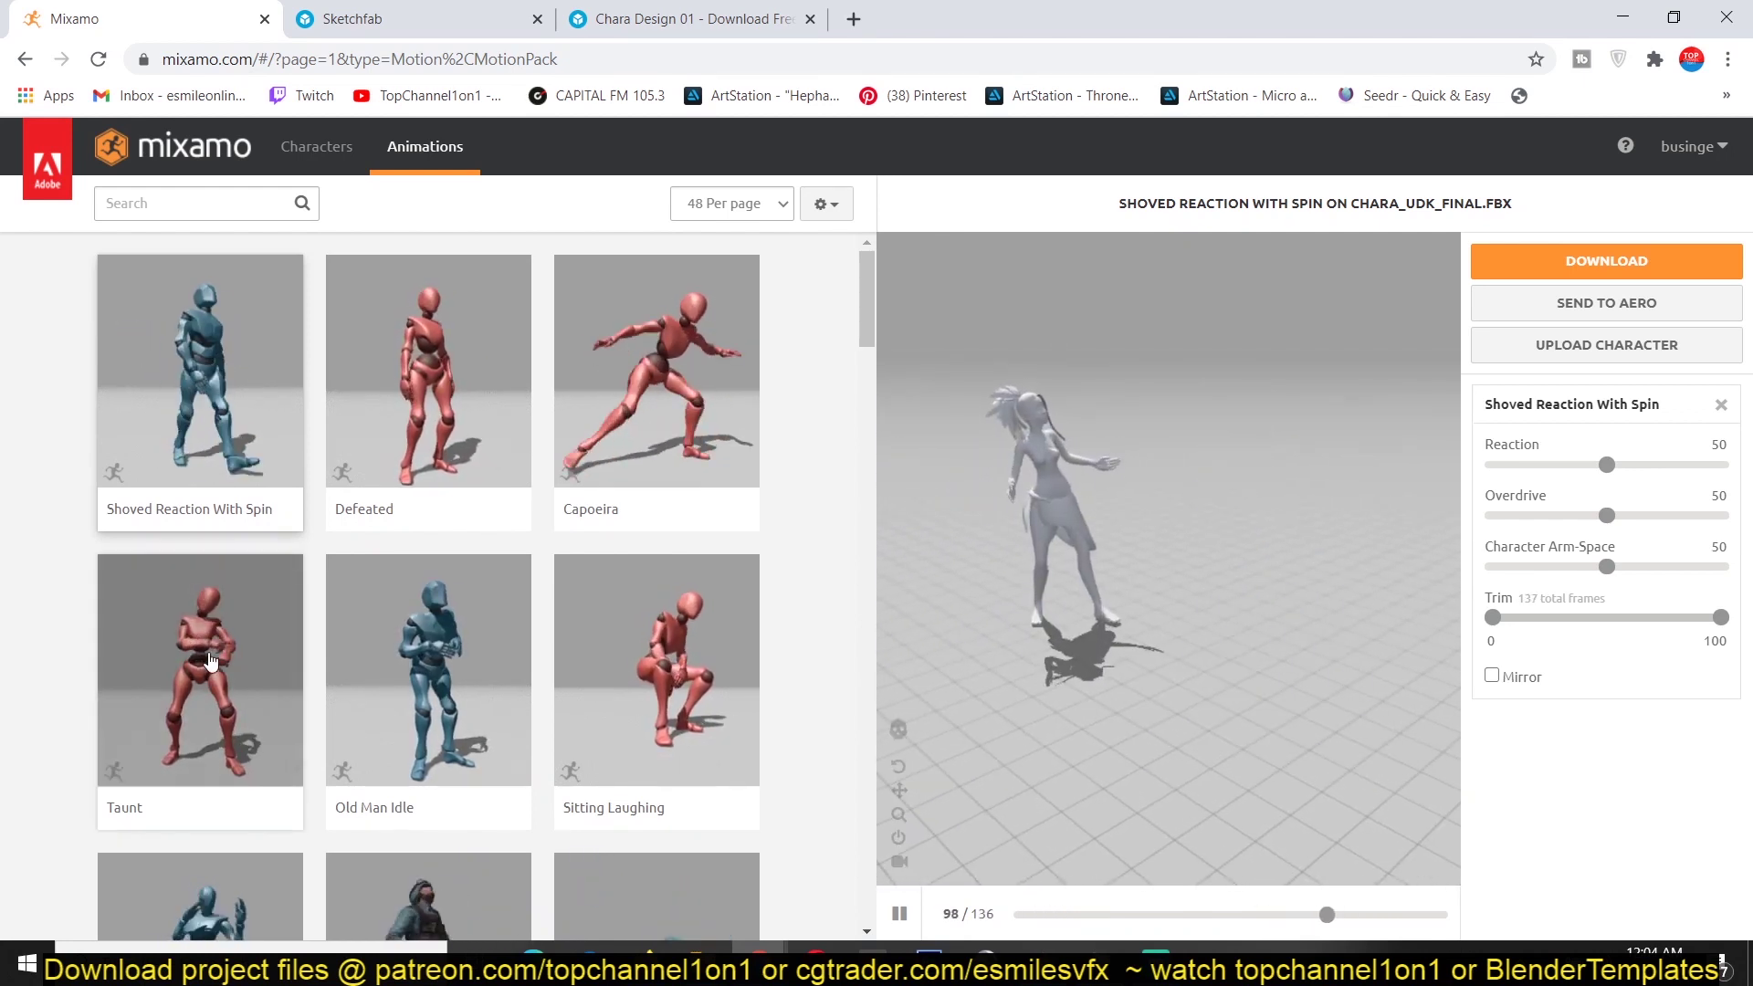
click(210, 659)
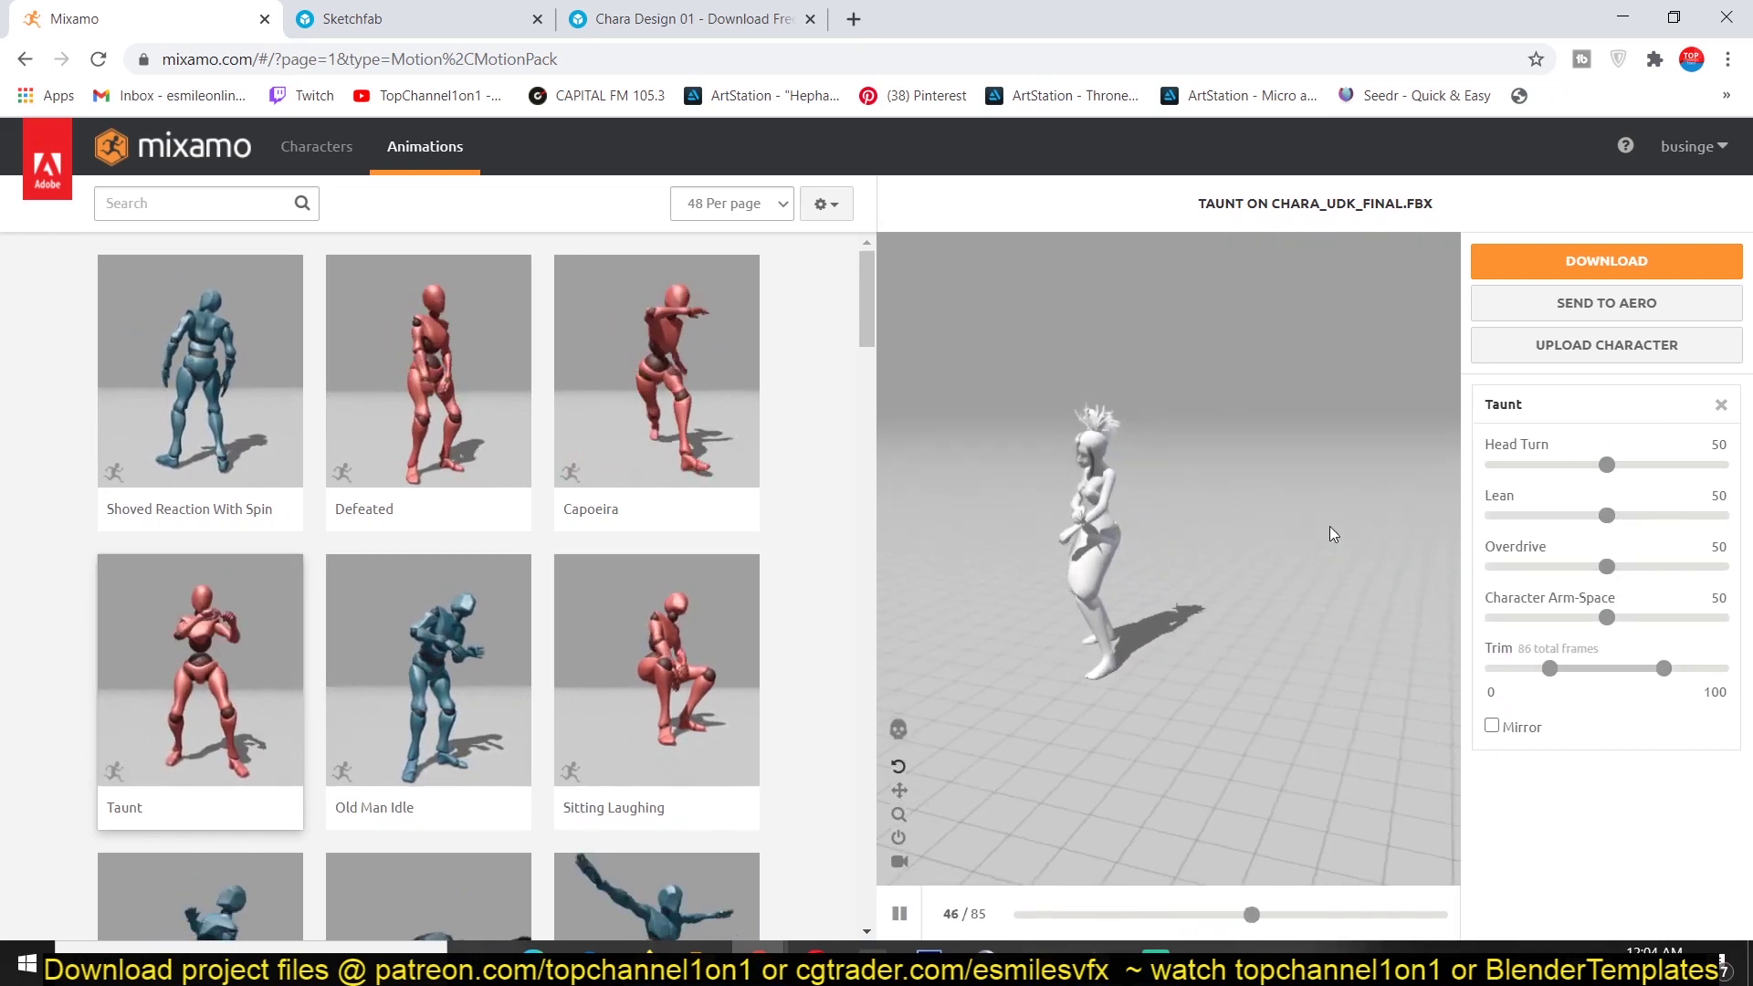
drag(1054, 486, 1106, 557)
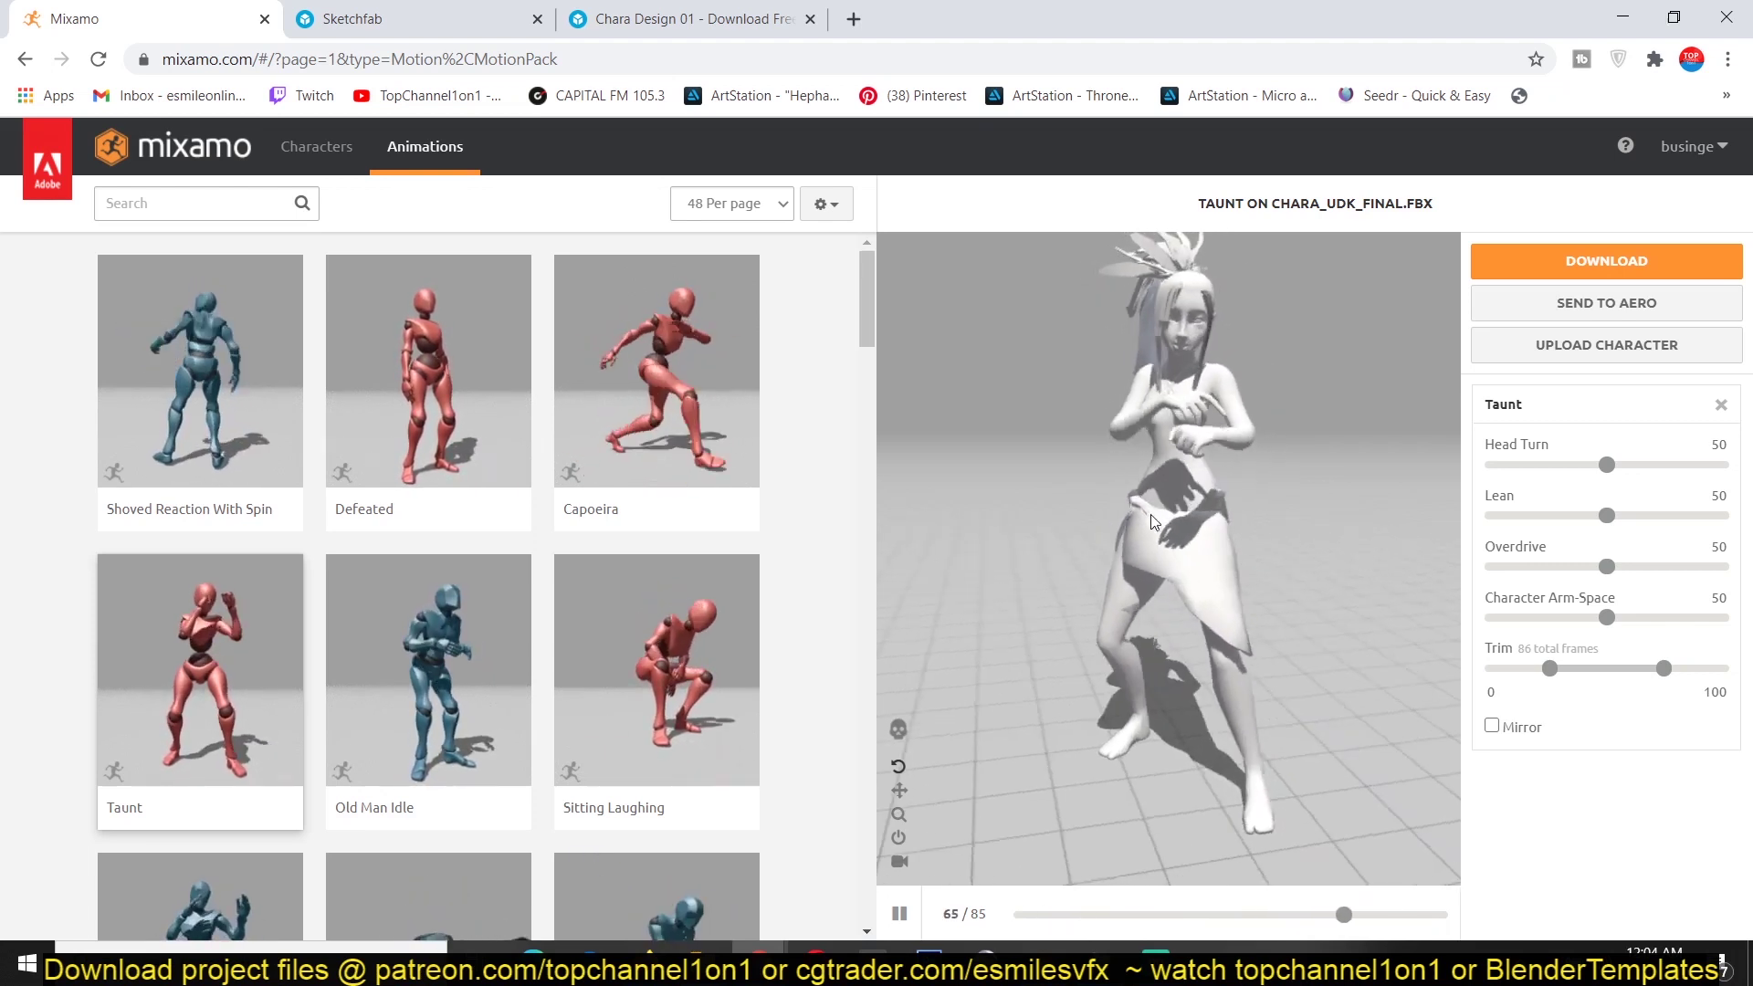
scroll(1187, 566, down, 3)
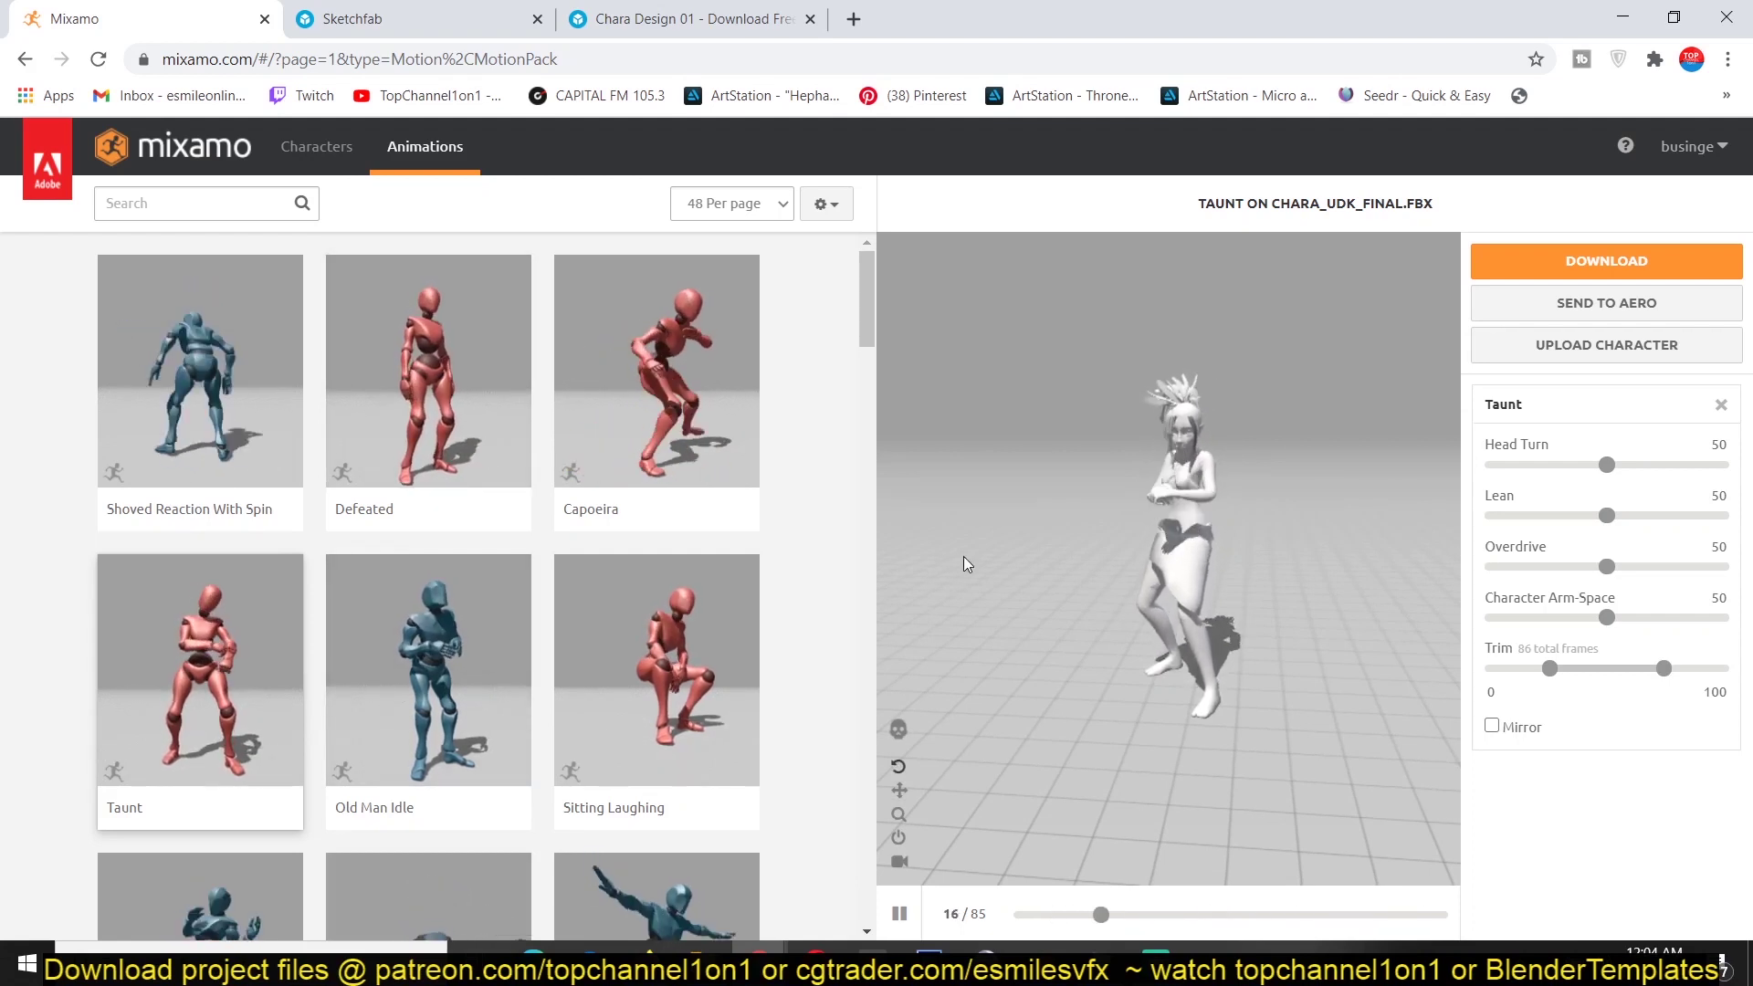
scroll(675, 475, down, 5)
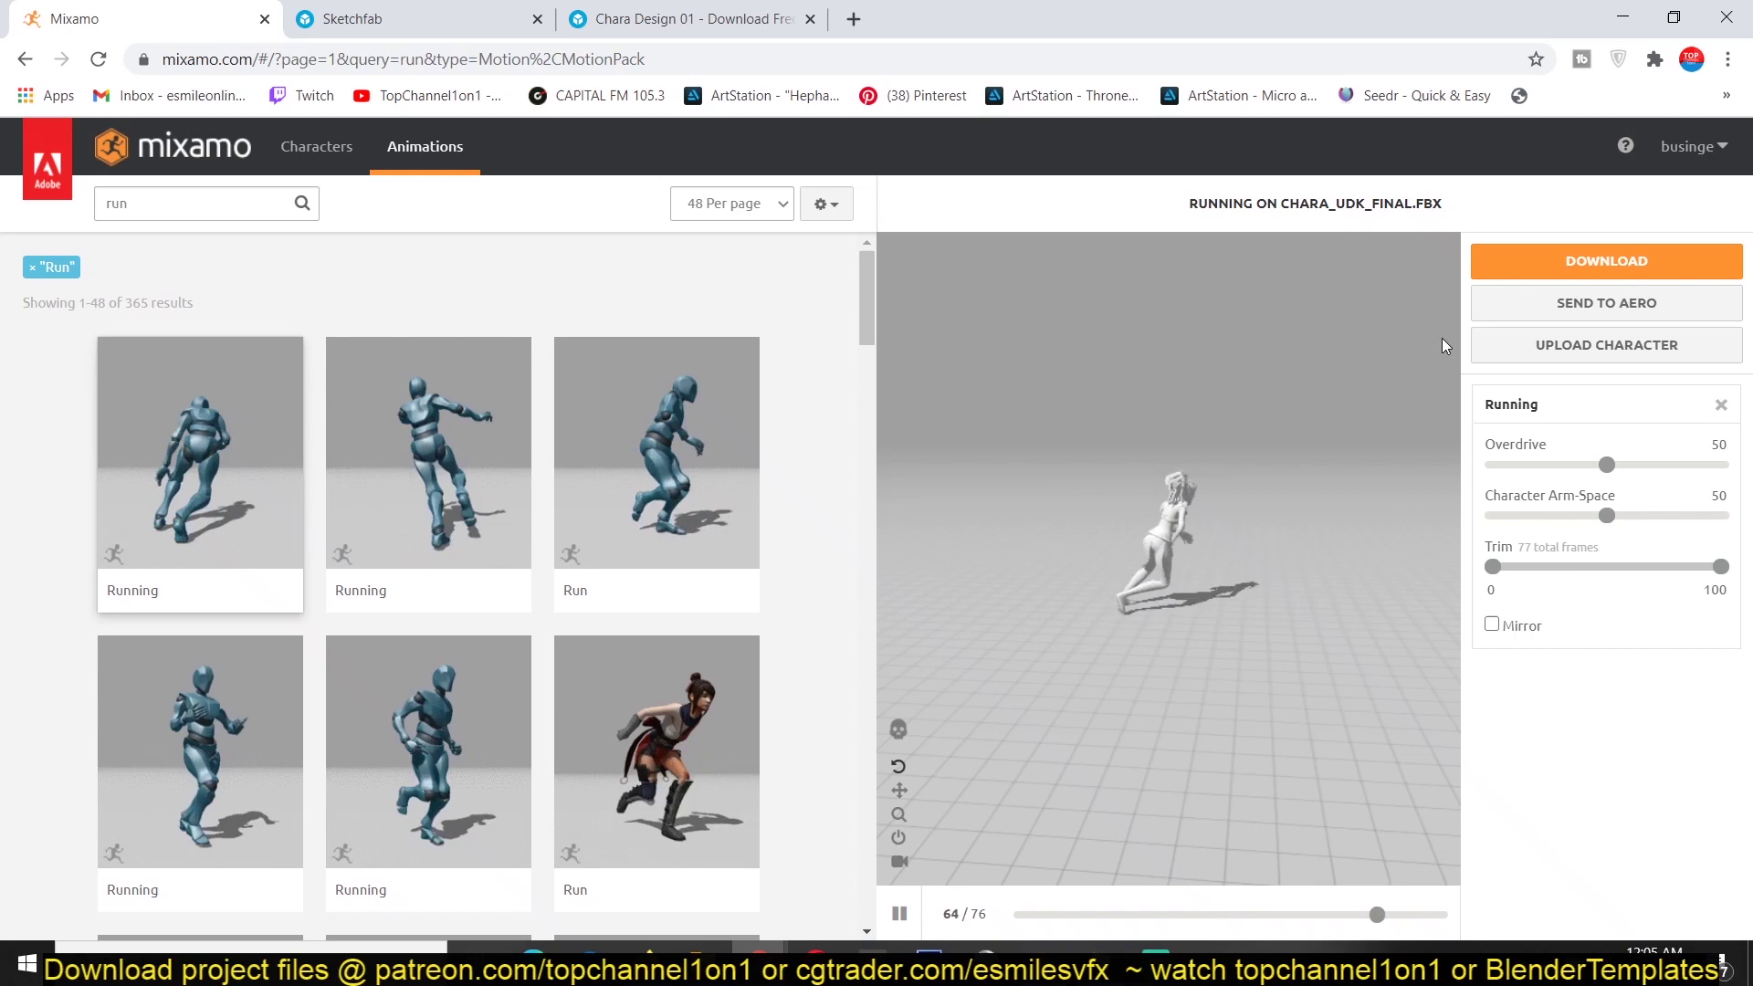
Download the Running animation as FBX With Skin at 30 fps.
click(1530, 265)
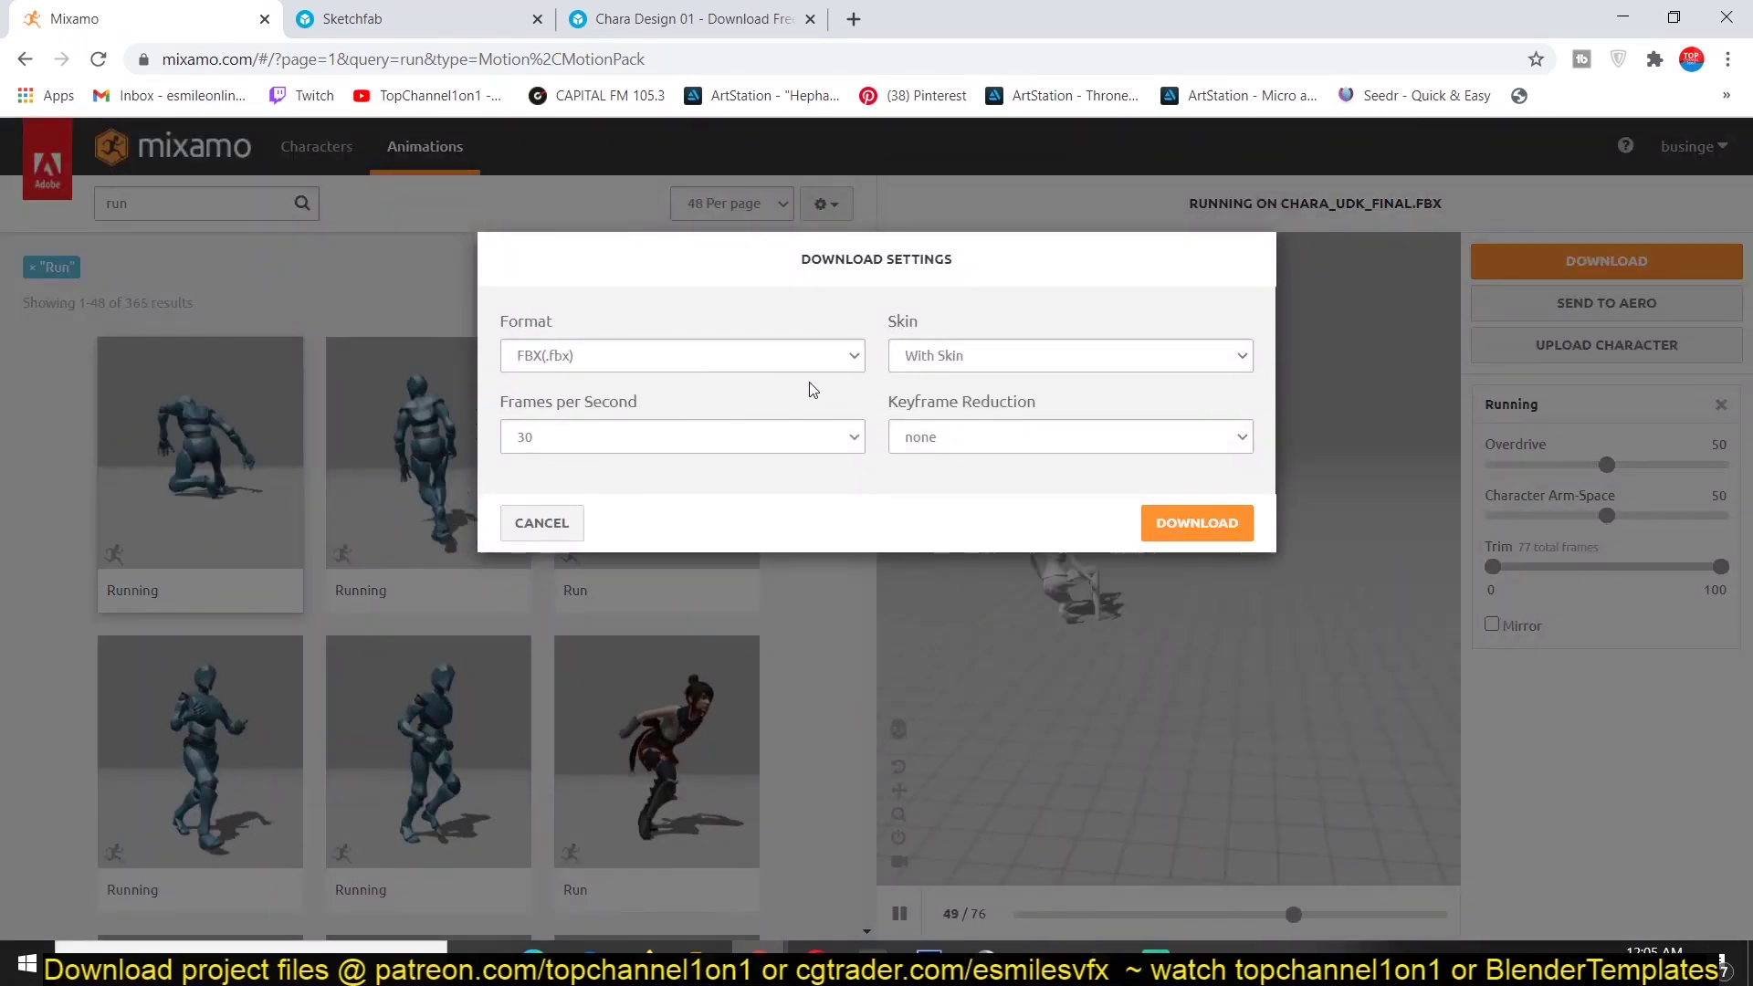
click(1021, 363)
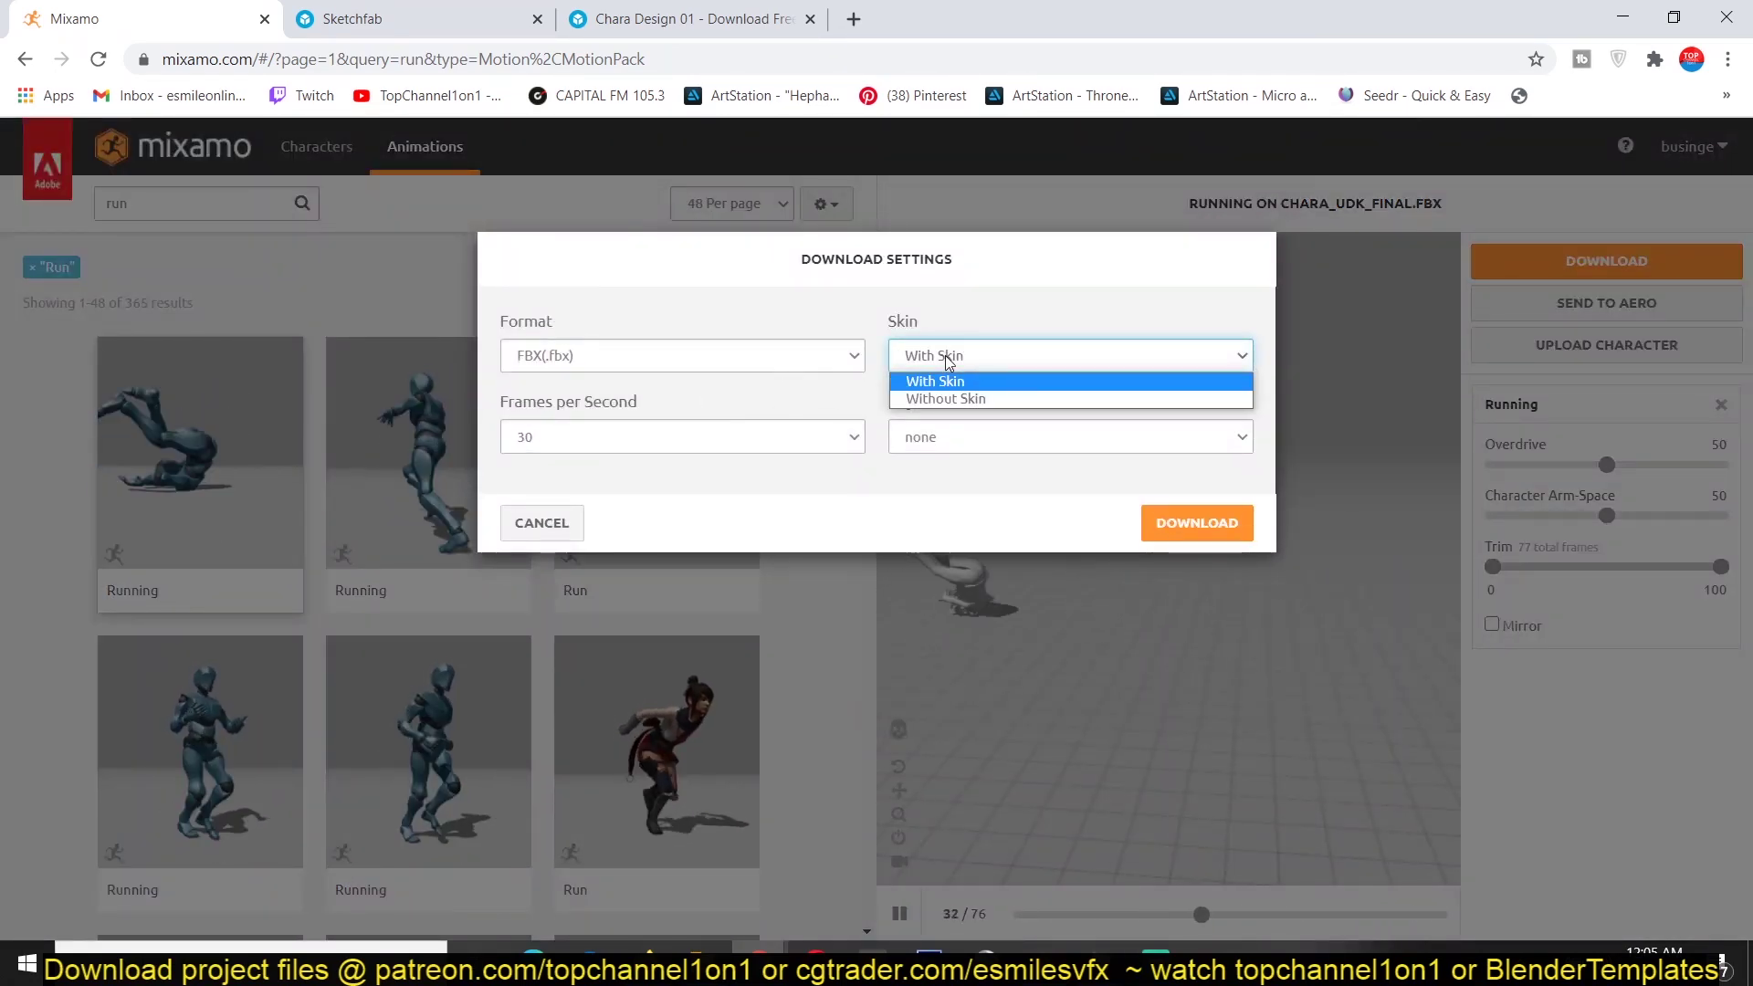
click(953, 380)
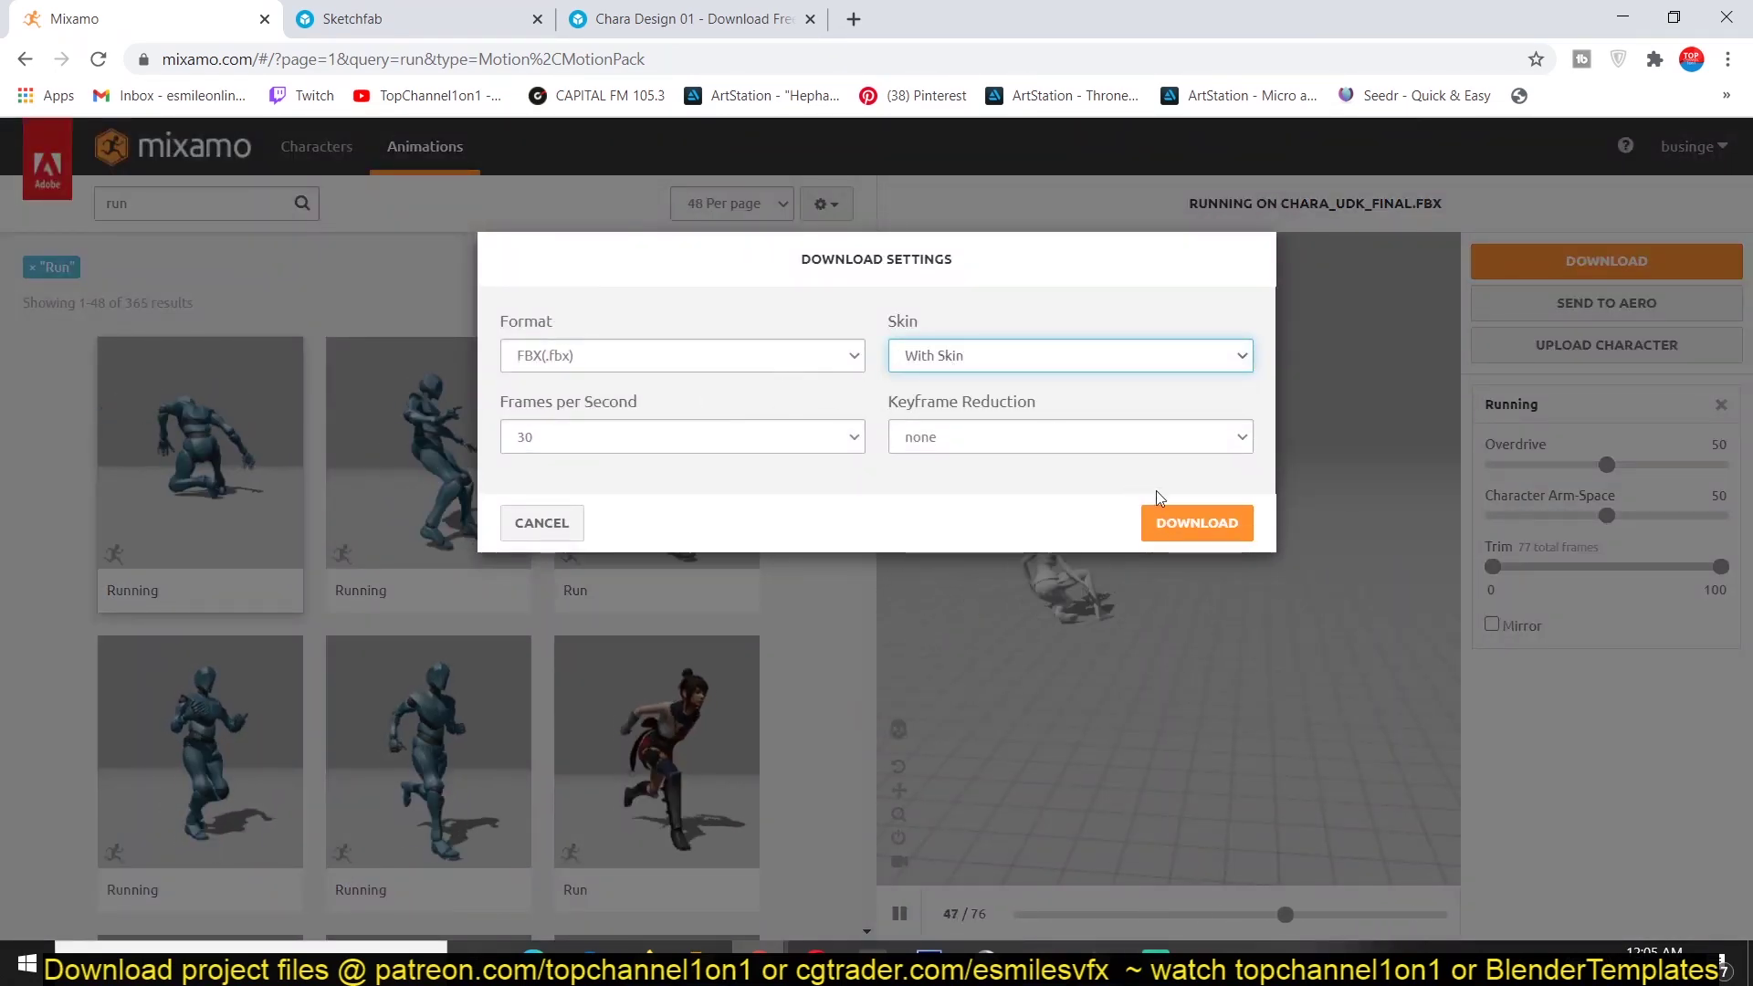
click(1186, 542)
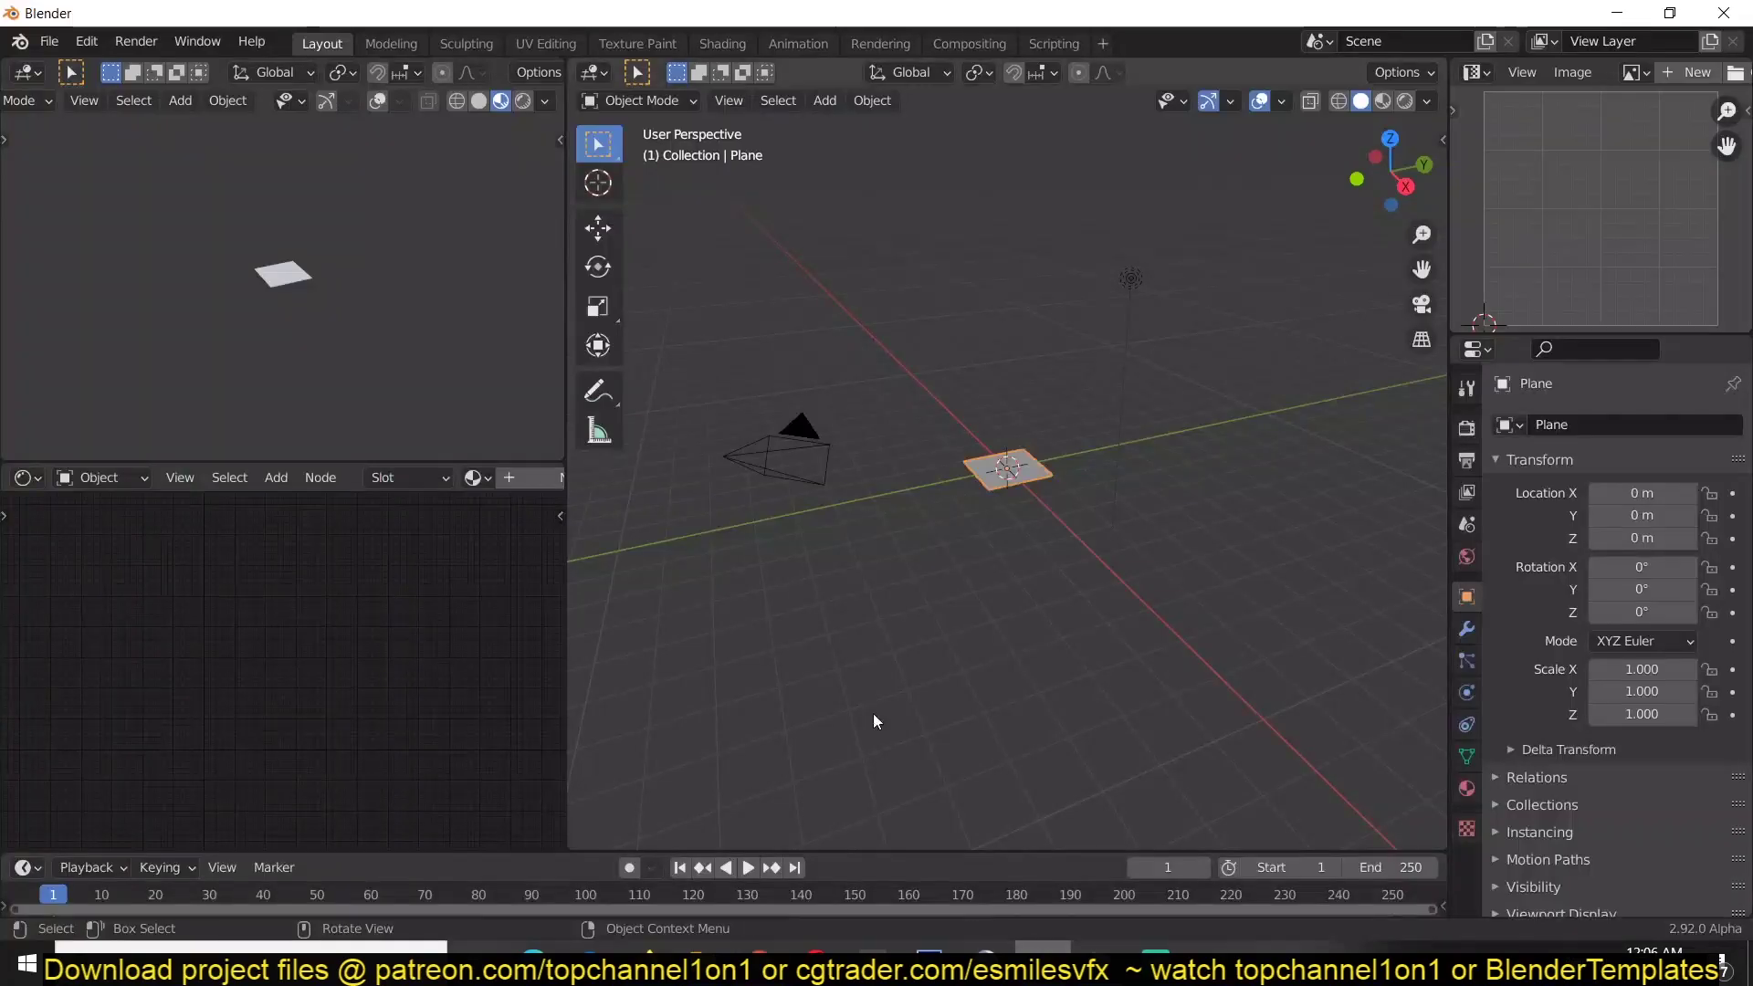
Delete the default Plane and import the character FBX from Downloads.
key(Delete)
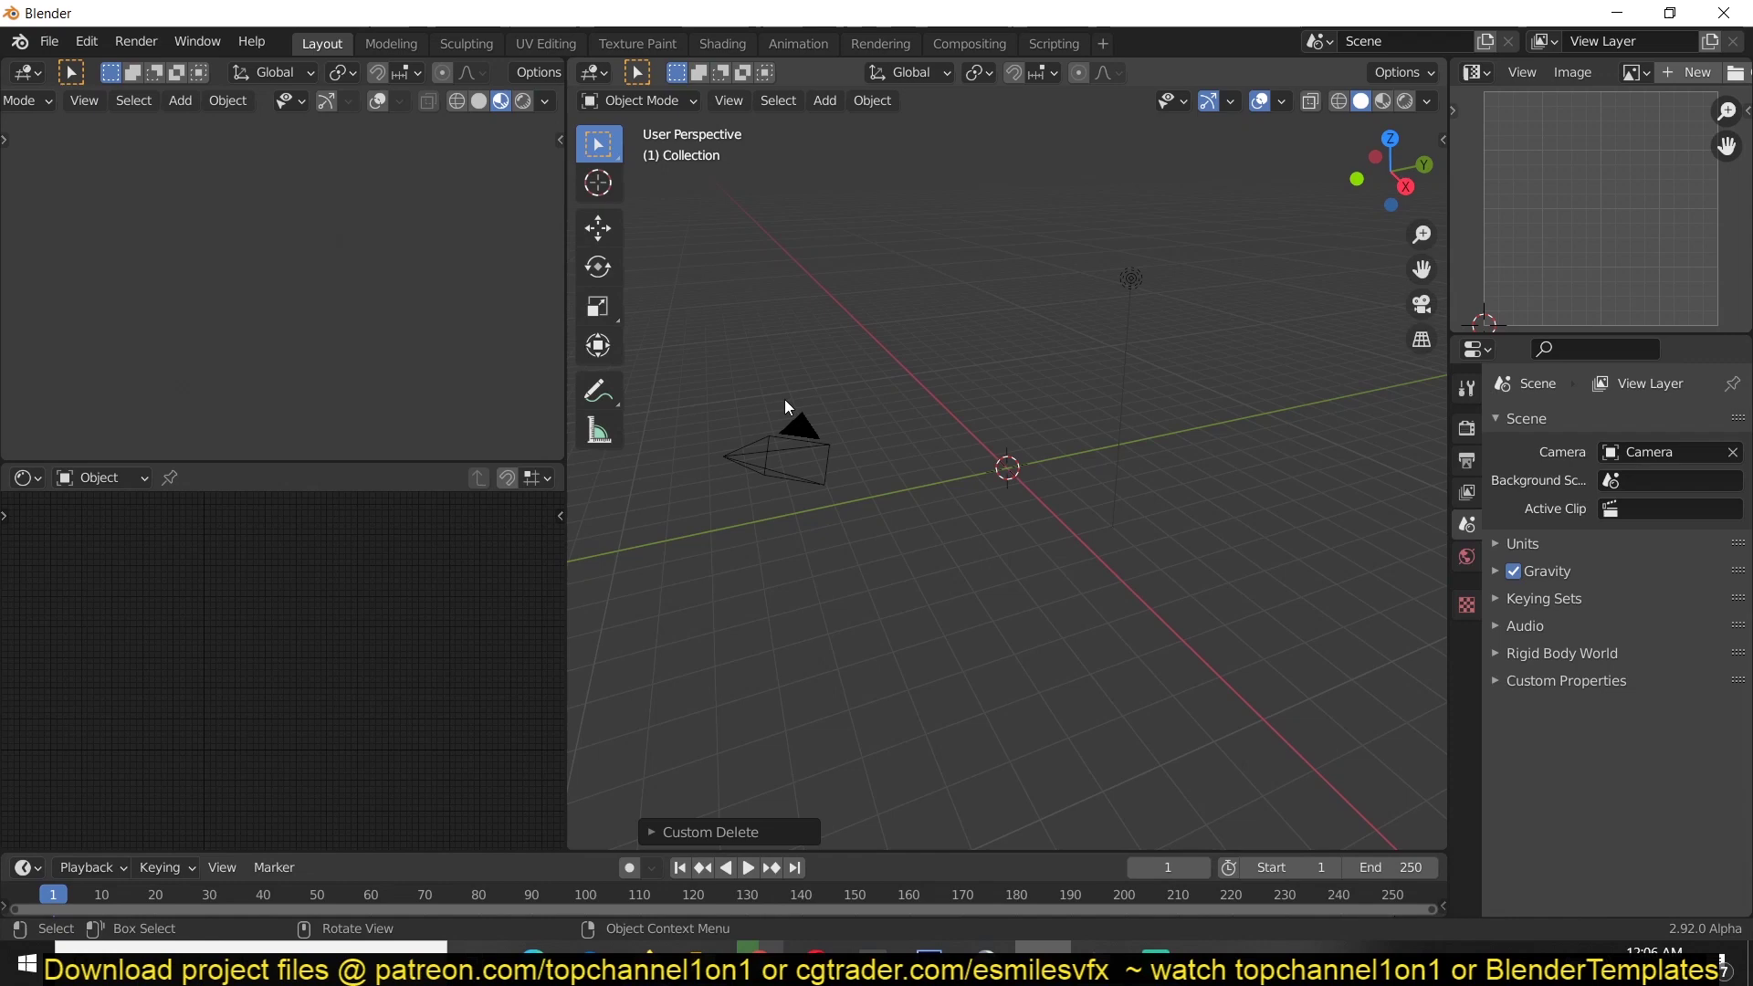
click(50, 41)
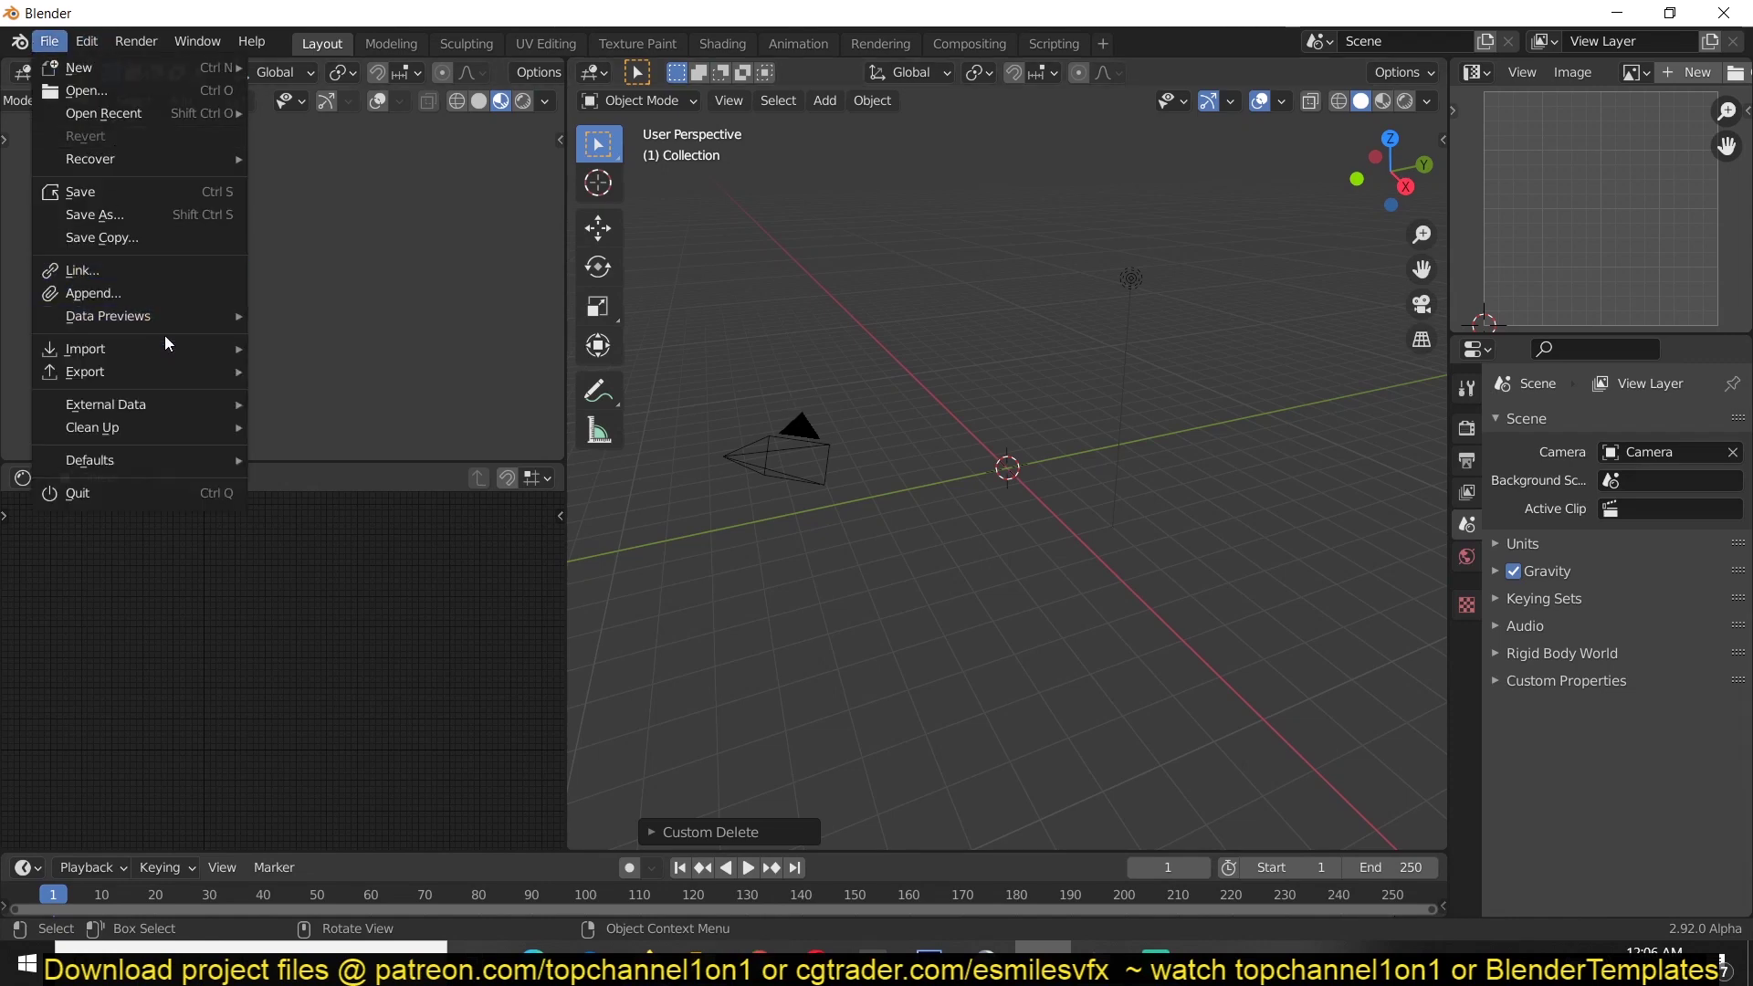
mouse_move(167, 345)
click(311, 459)
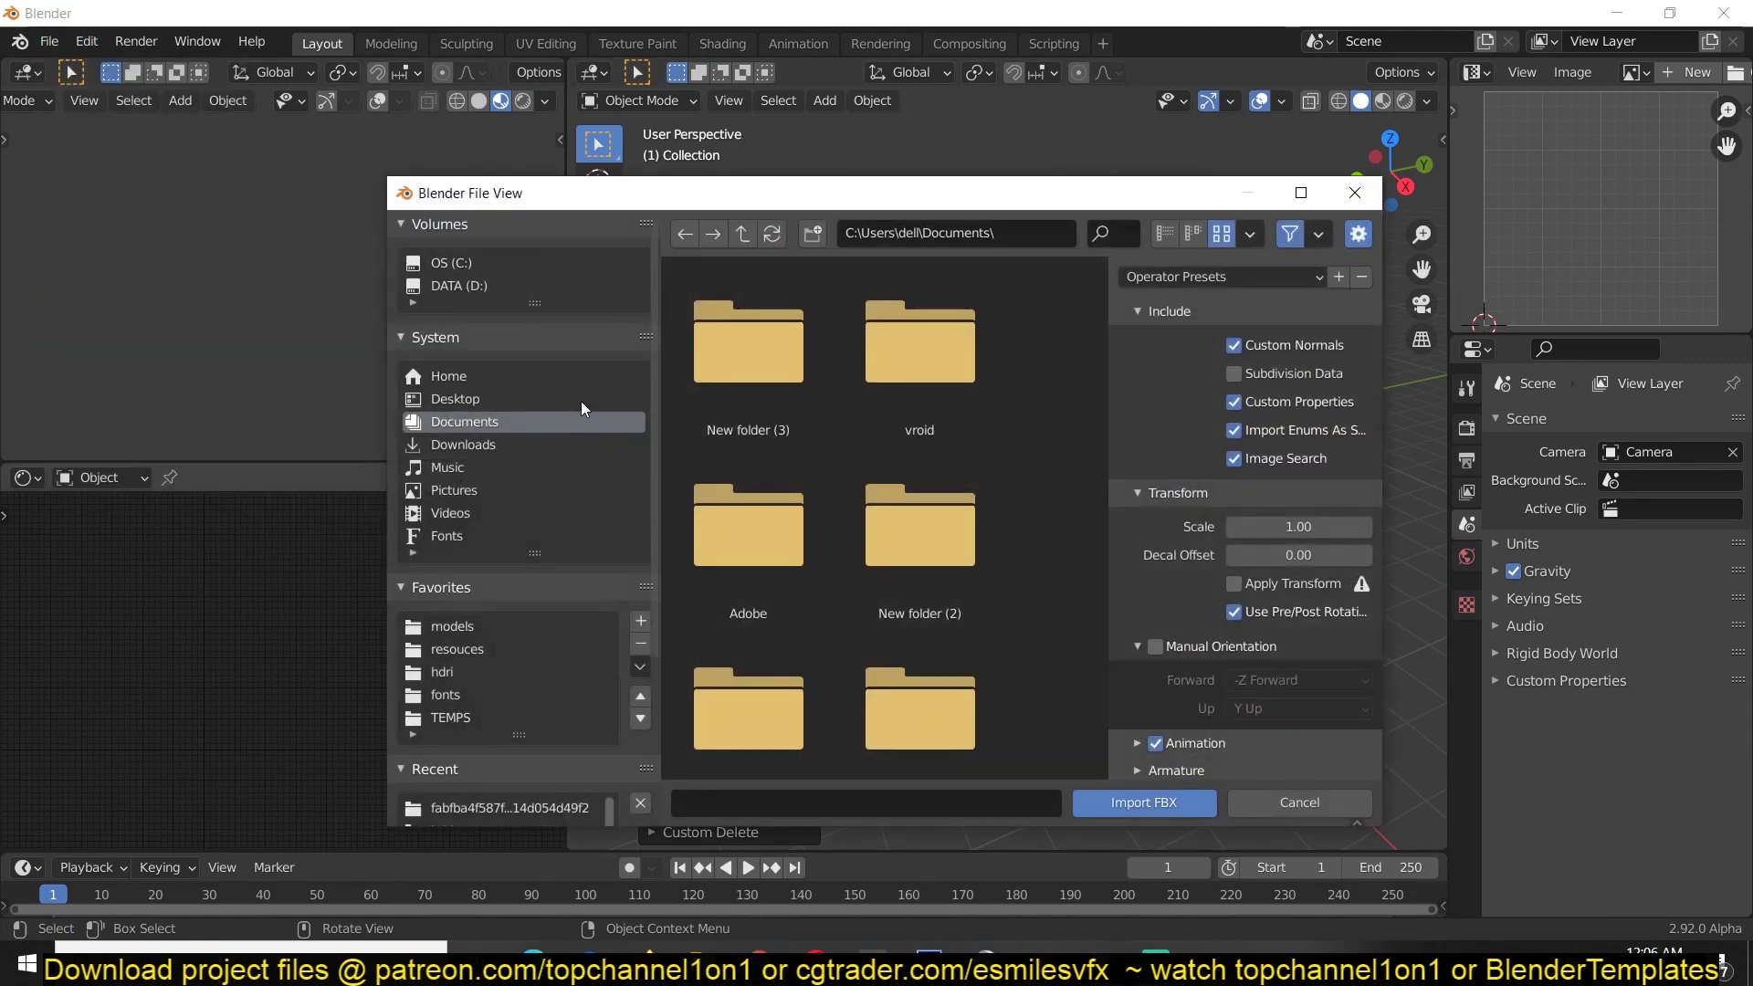
click(511, 446)
scroll(855, 666, down, 6)
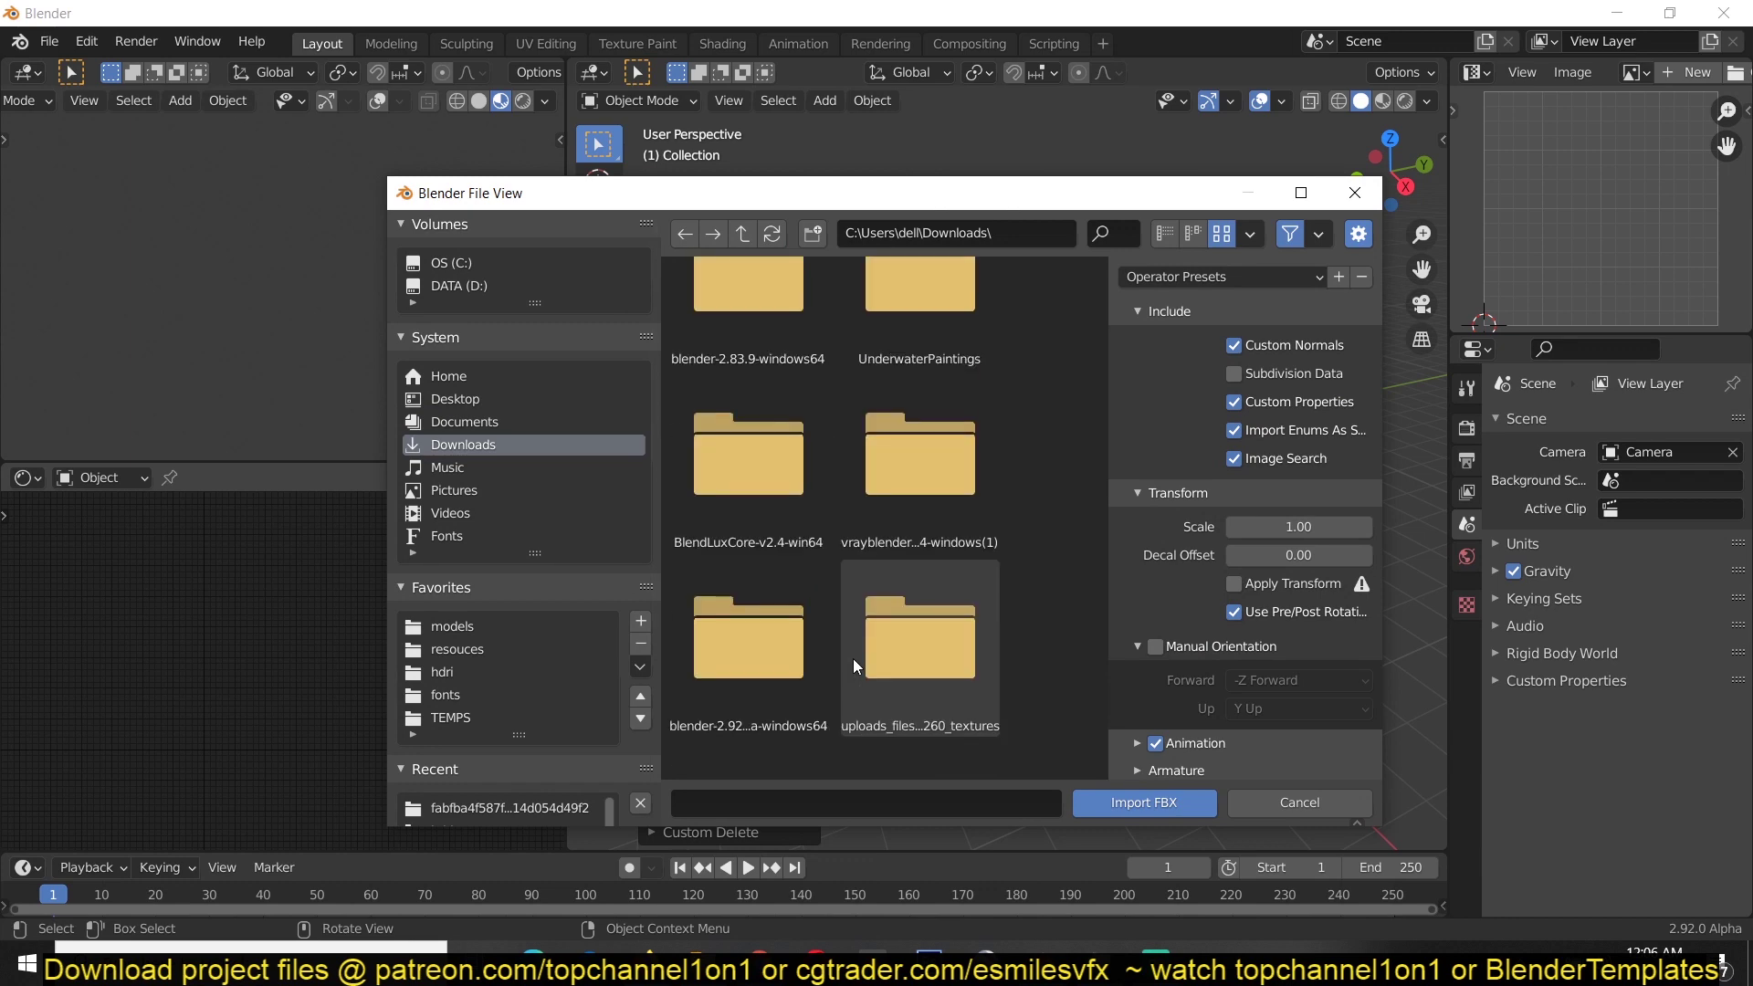
scroll(855, 666, down, 7)
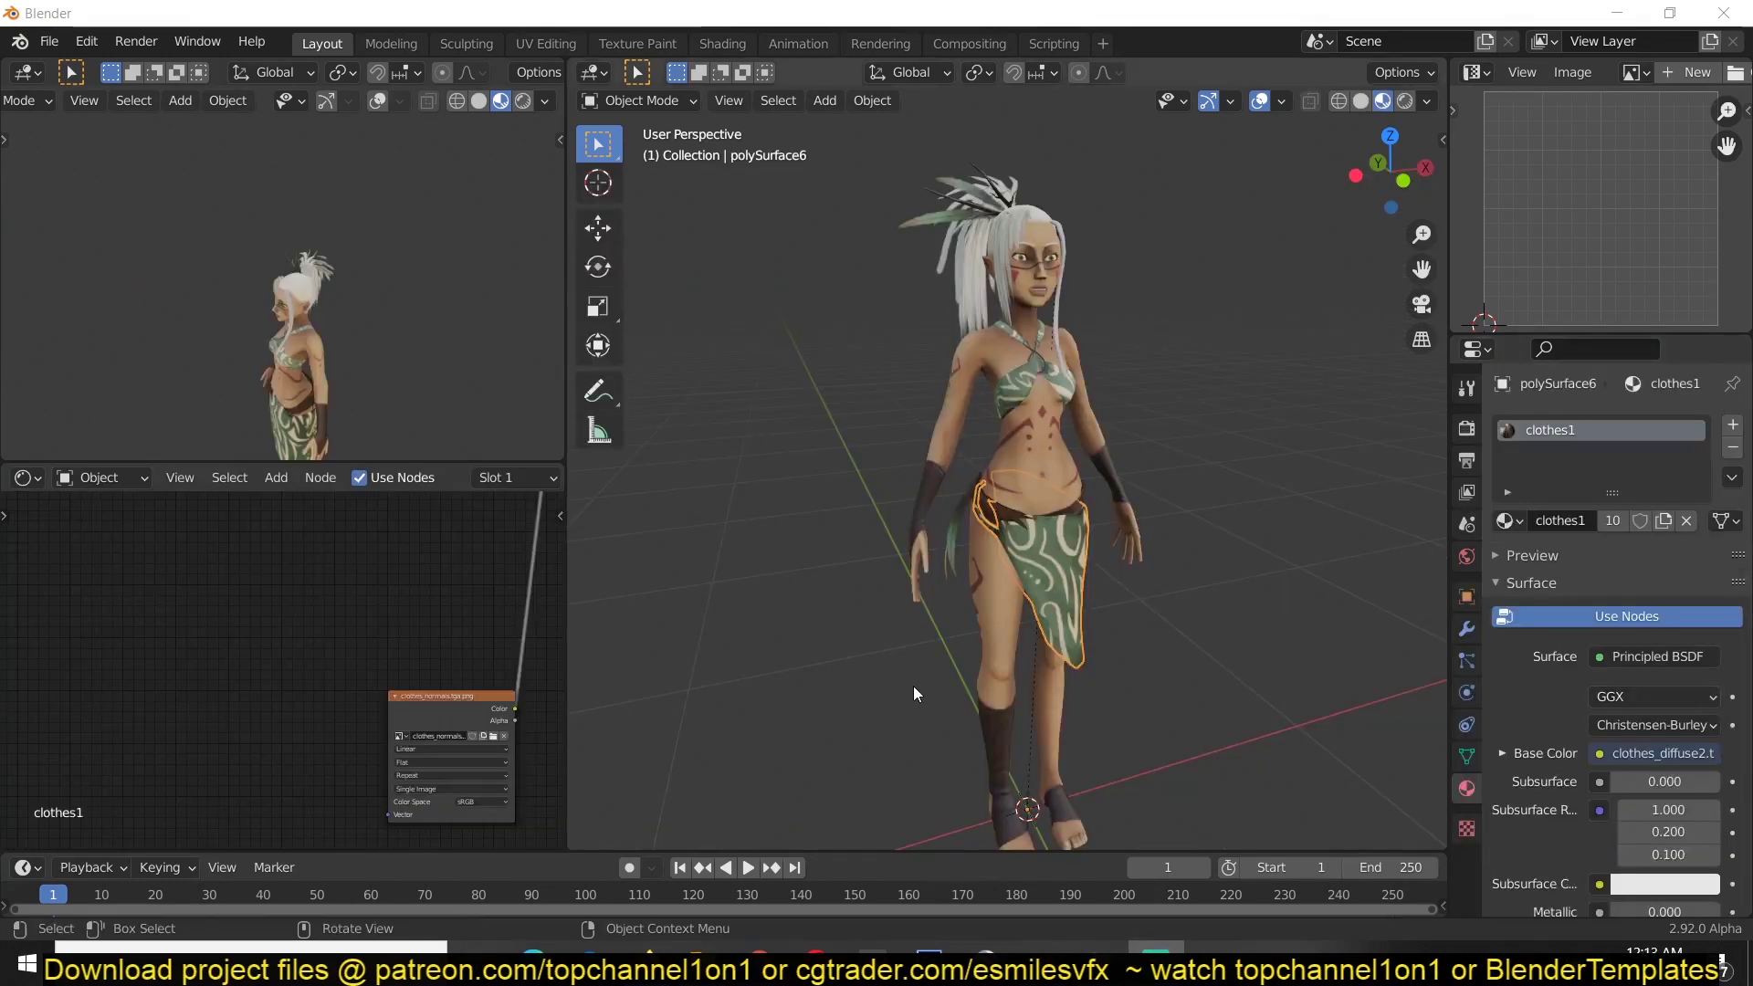
scroll(918, 414, down, 2)
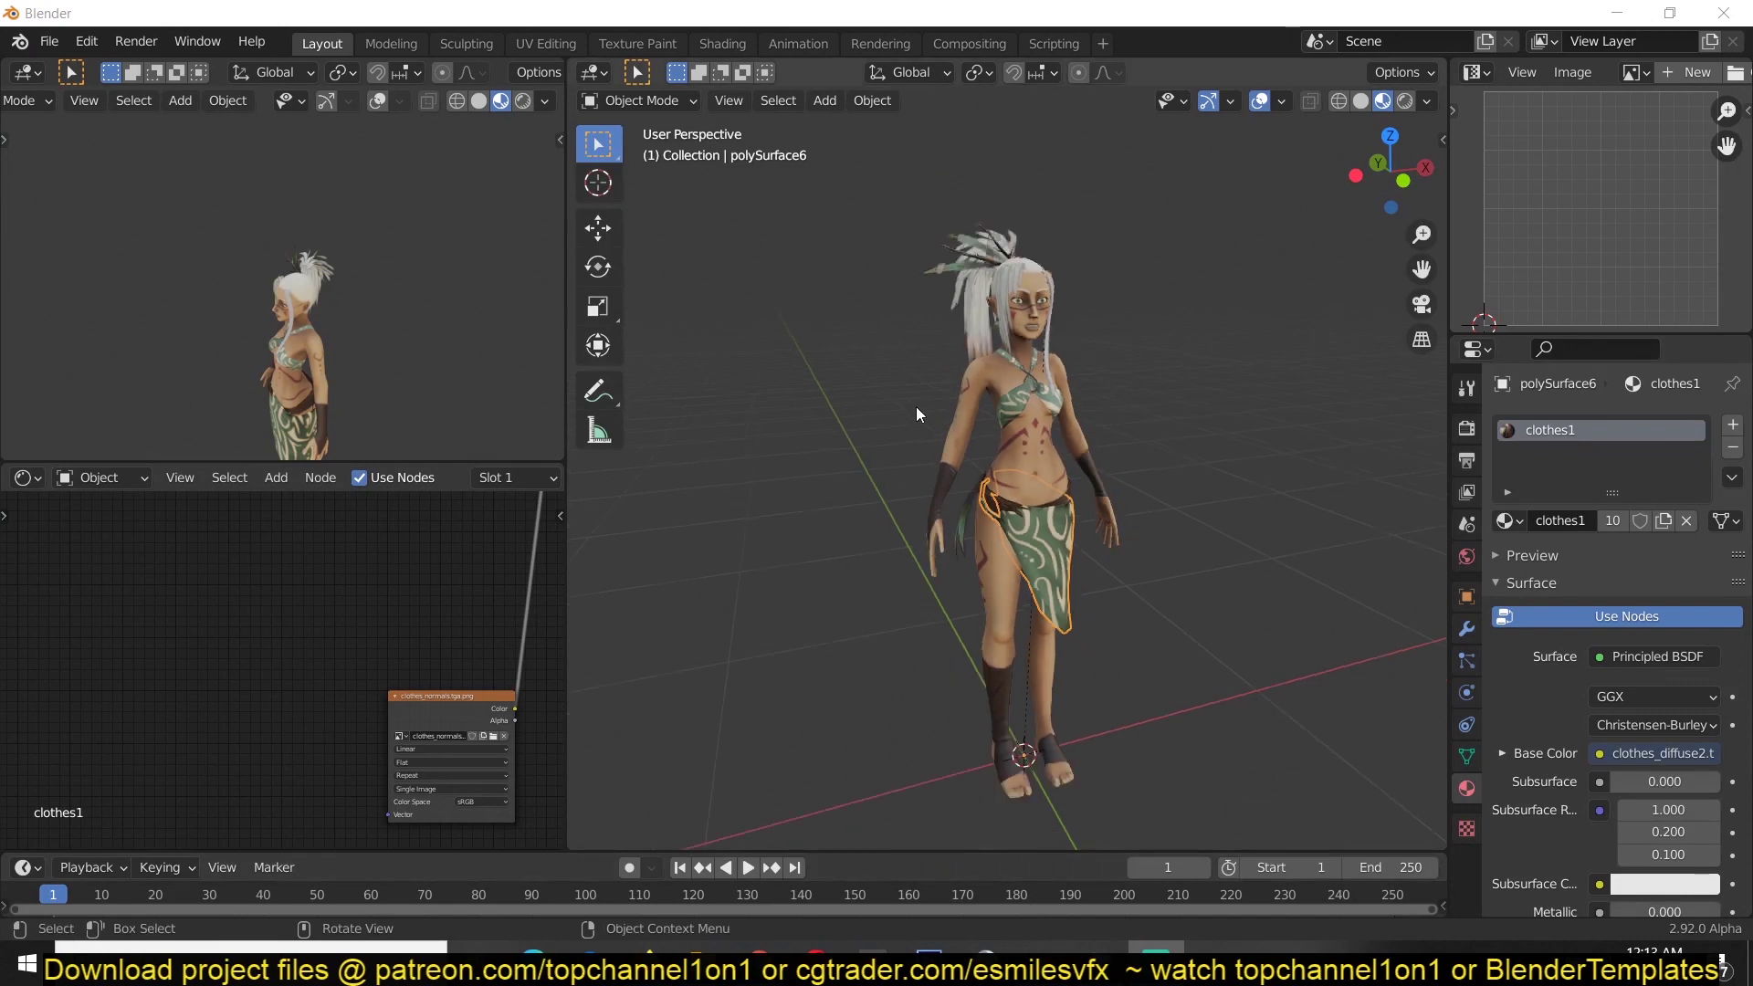
Select all the character's mesh parts and shift them right along X.
click(827, 480)
middle_drag(827, 479, 762, 528)
drag(959, 464, 792, 425)
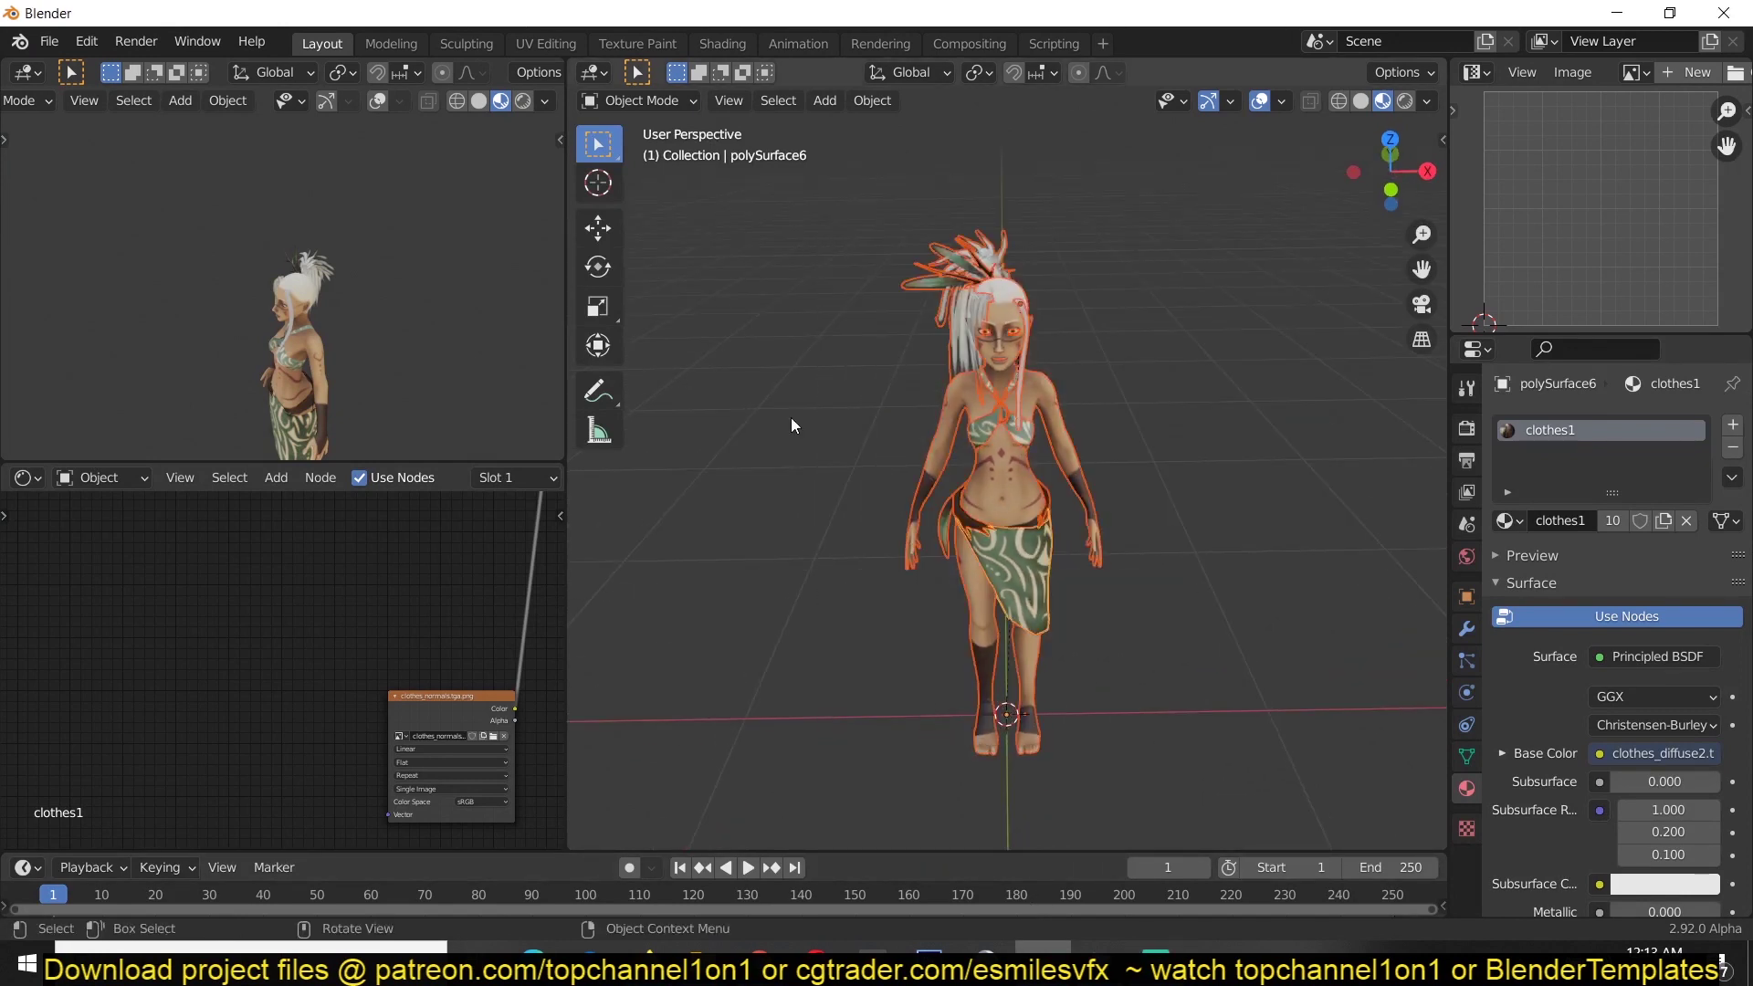
click(605, 224)
drag(1080, 710, 1342, 693)
Import Big Jump.fbx, Run (1).fbx and Running.fbx from Downloads as FBX.
click(968, 545)
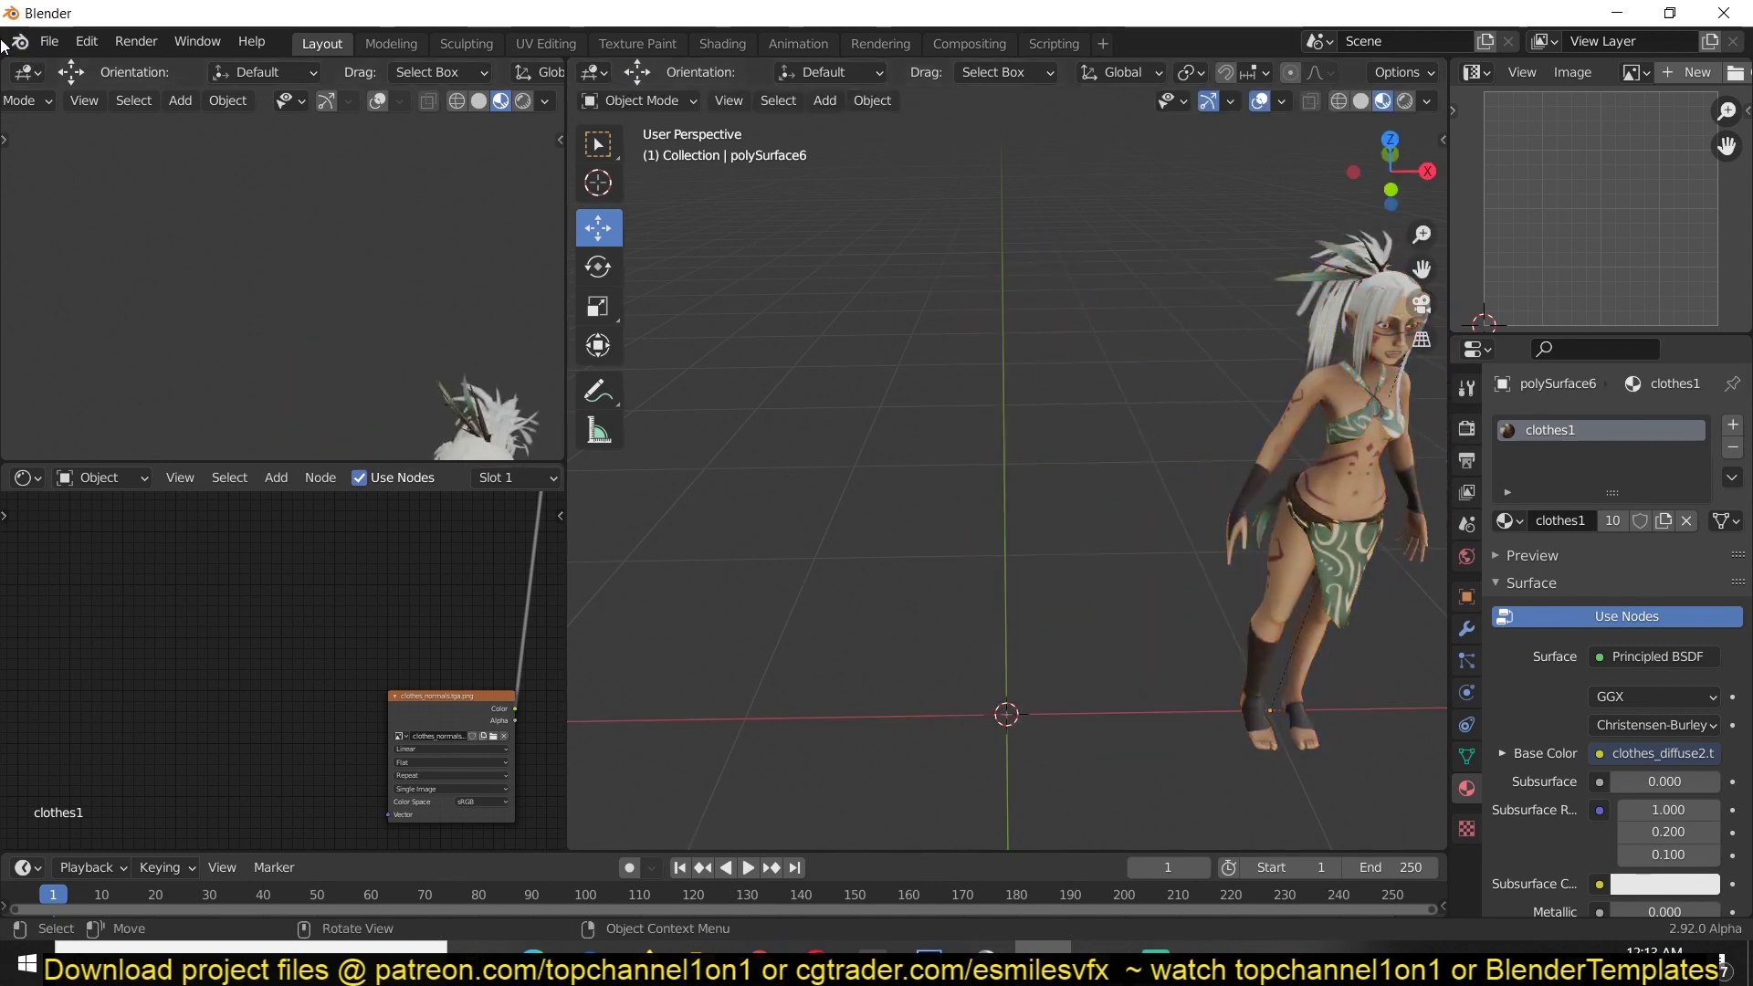
click(50, 42)
mouse_move(92, 350)
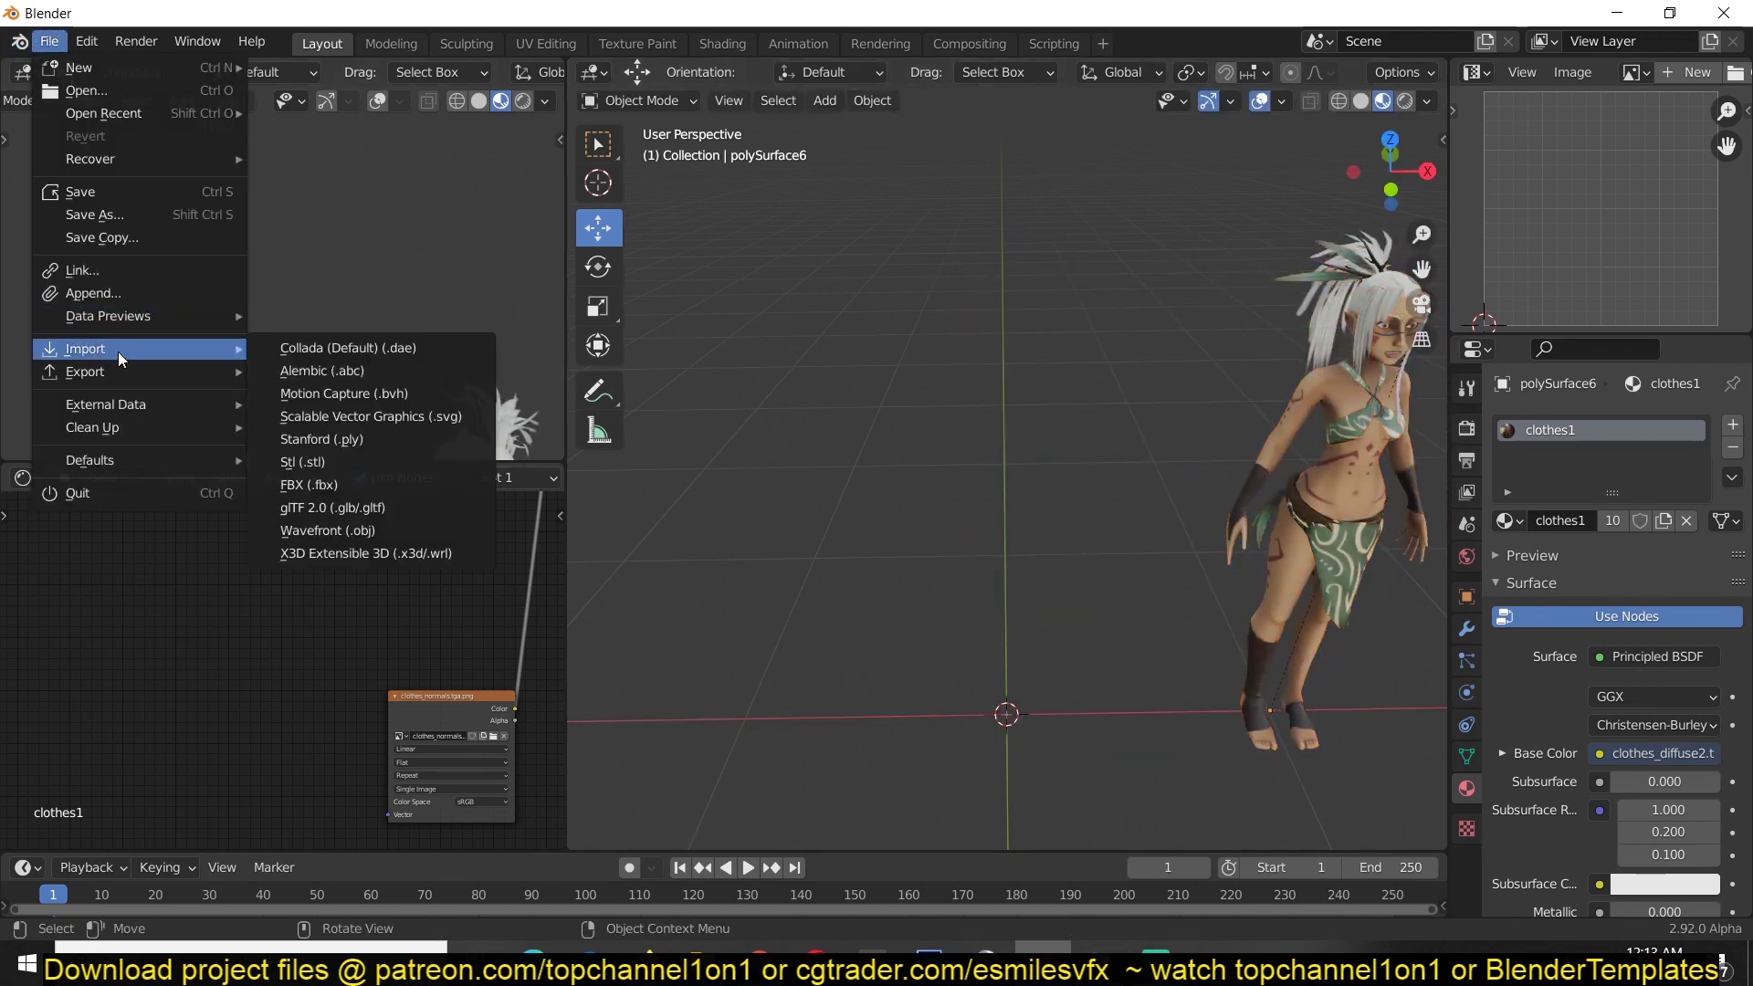
click(344, 485)
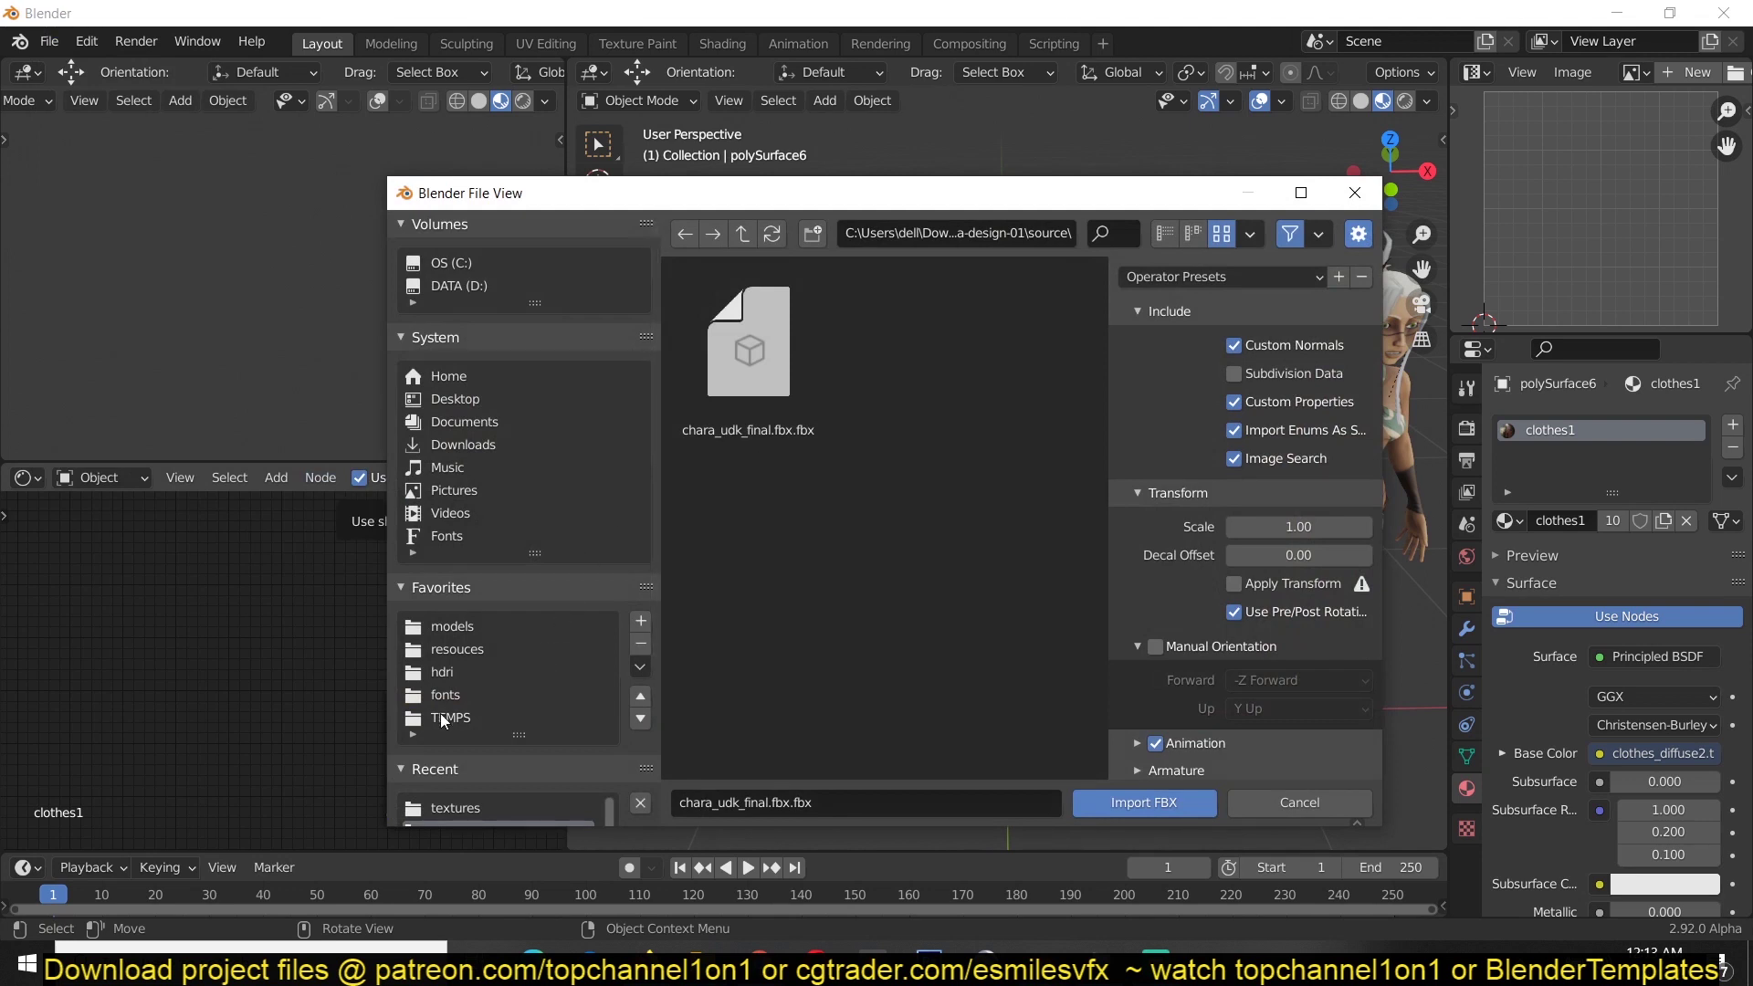
click(486, 444)
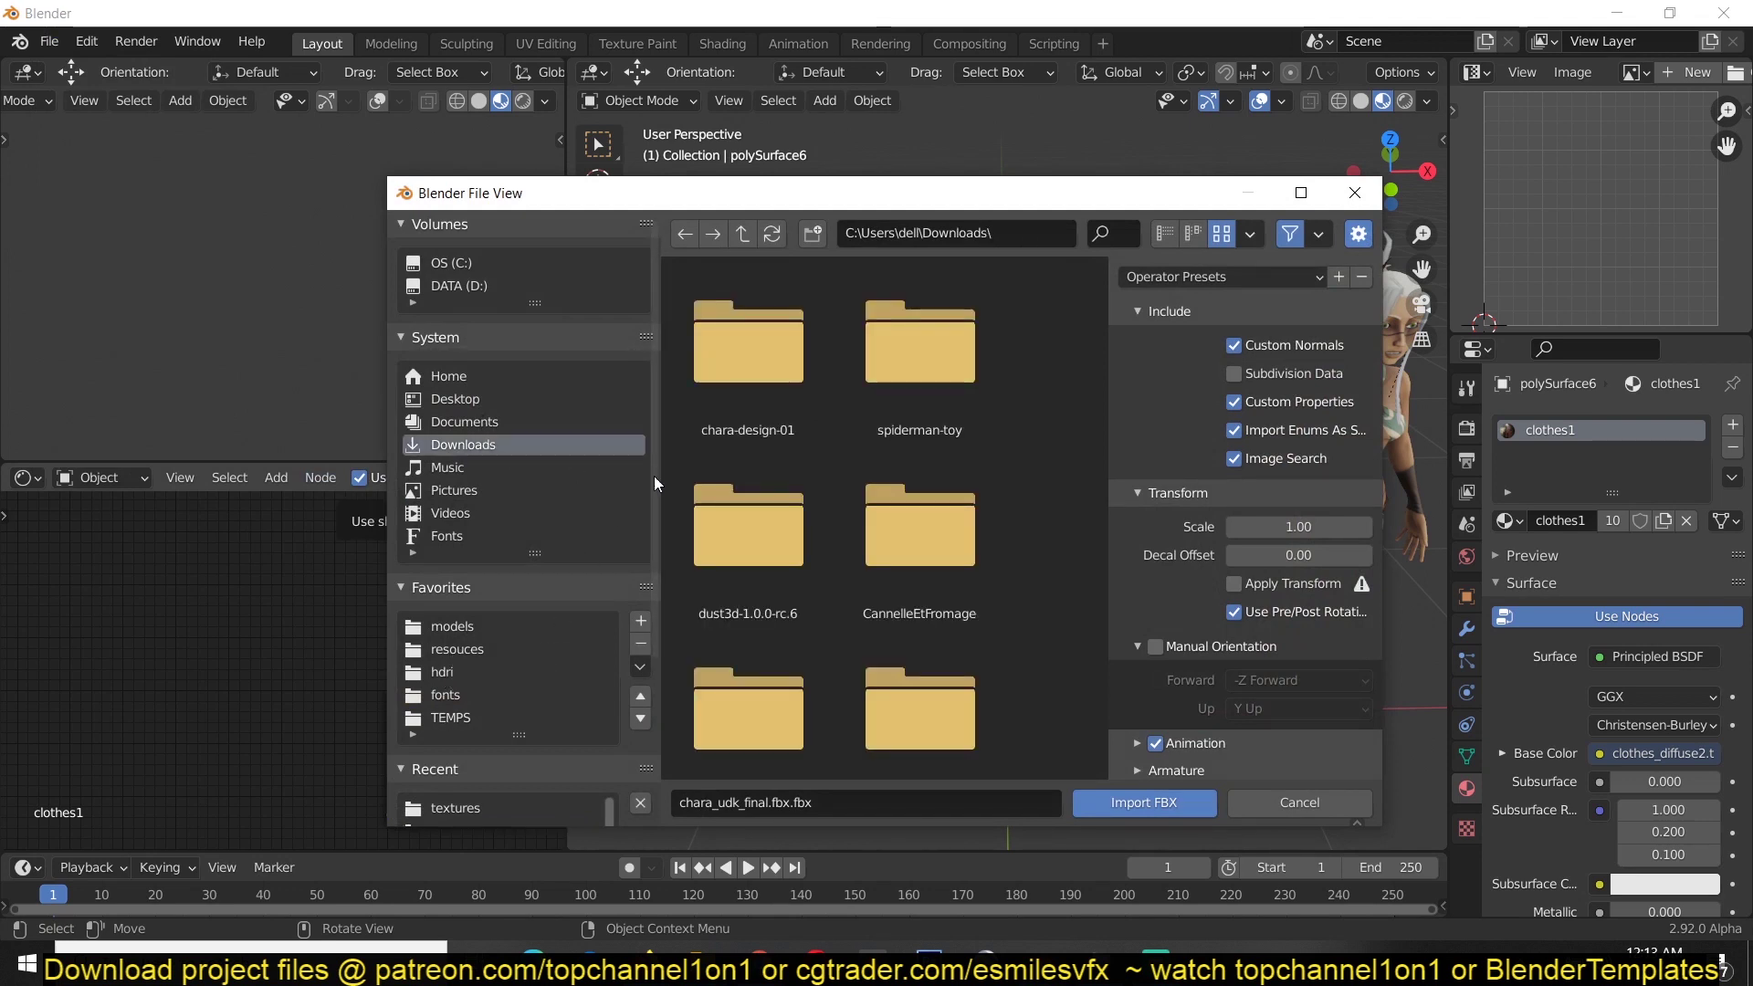
scroll(749, 627, down, 15)
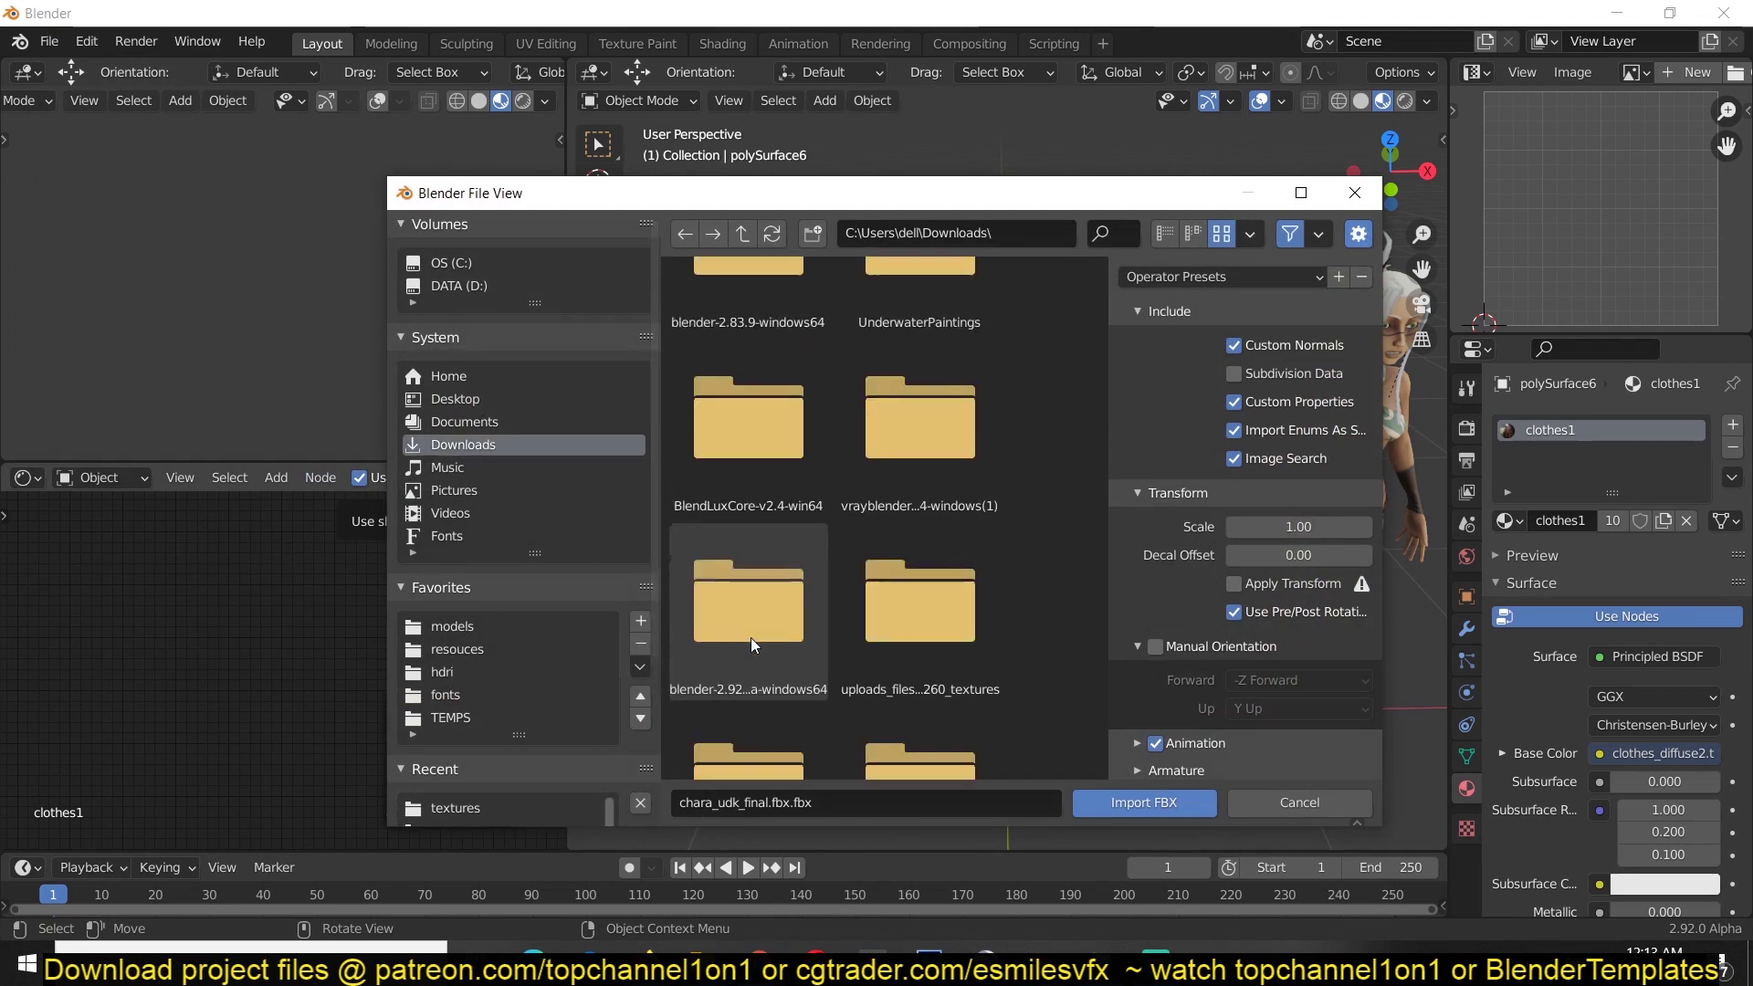
scroll(750, 644, down, 5)
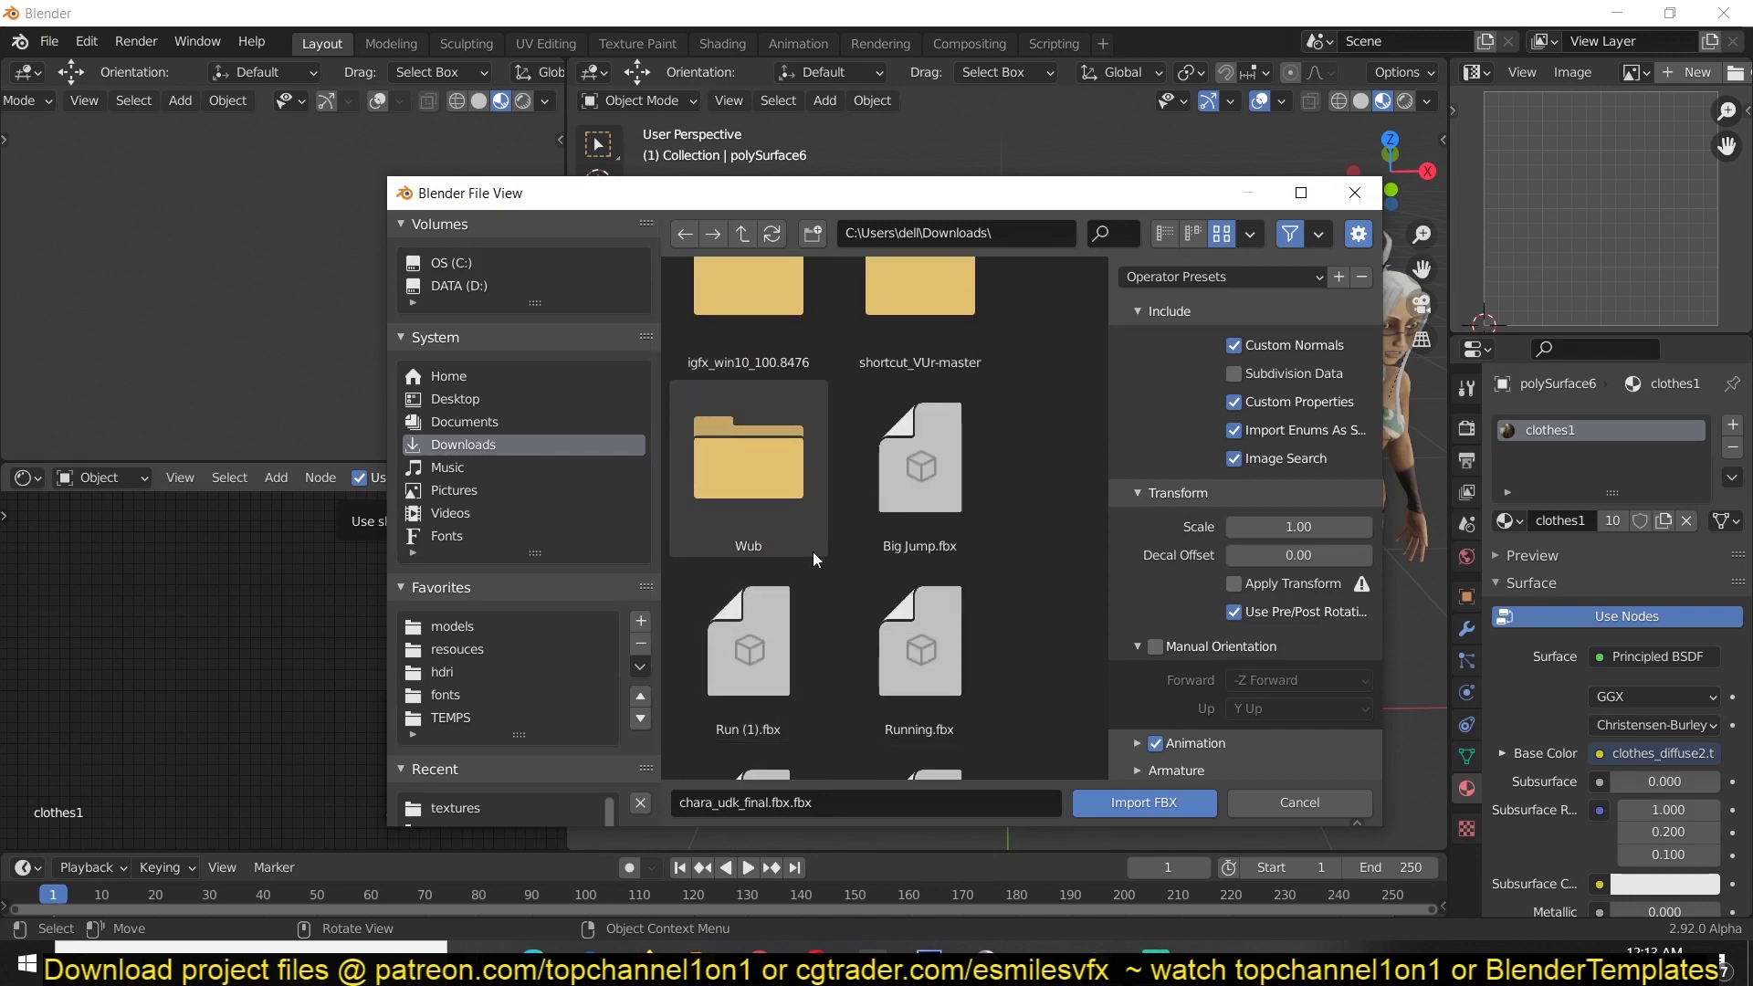
scroll(812, 570, down, 2)
click(904, 384)
shift+click(739, 577)
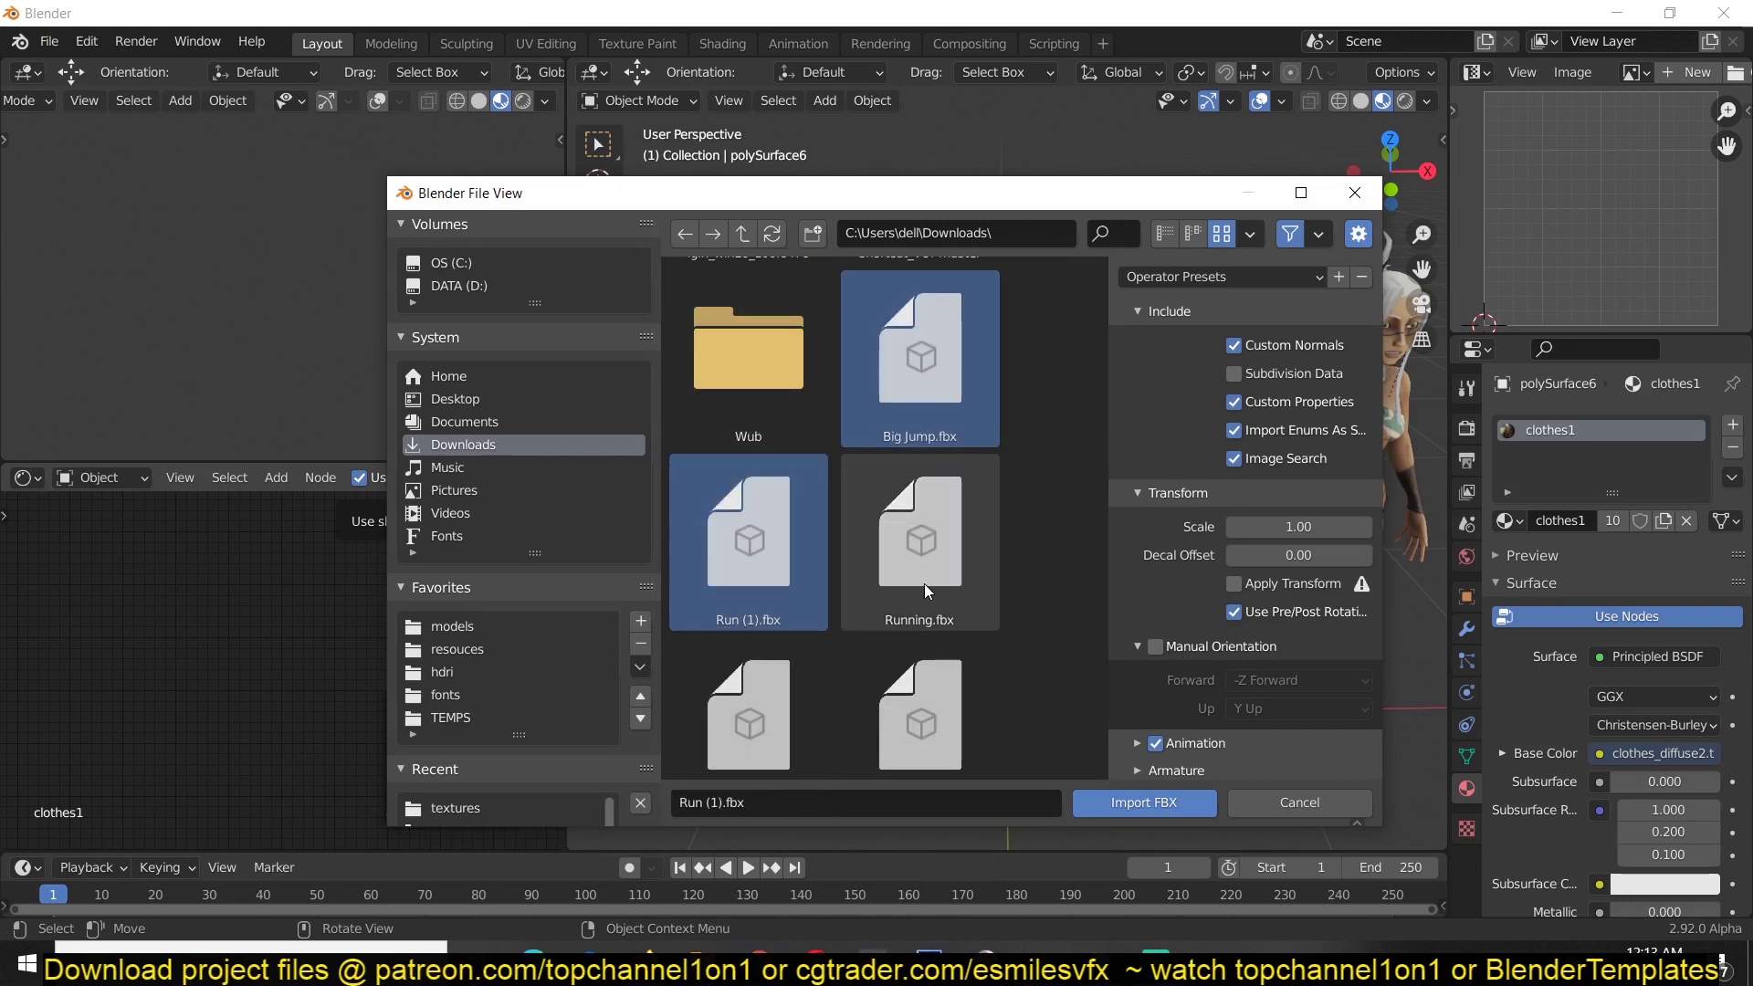
shift+click(917, 547)
click(1131, 800)
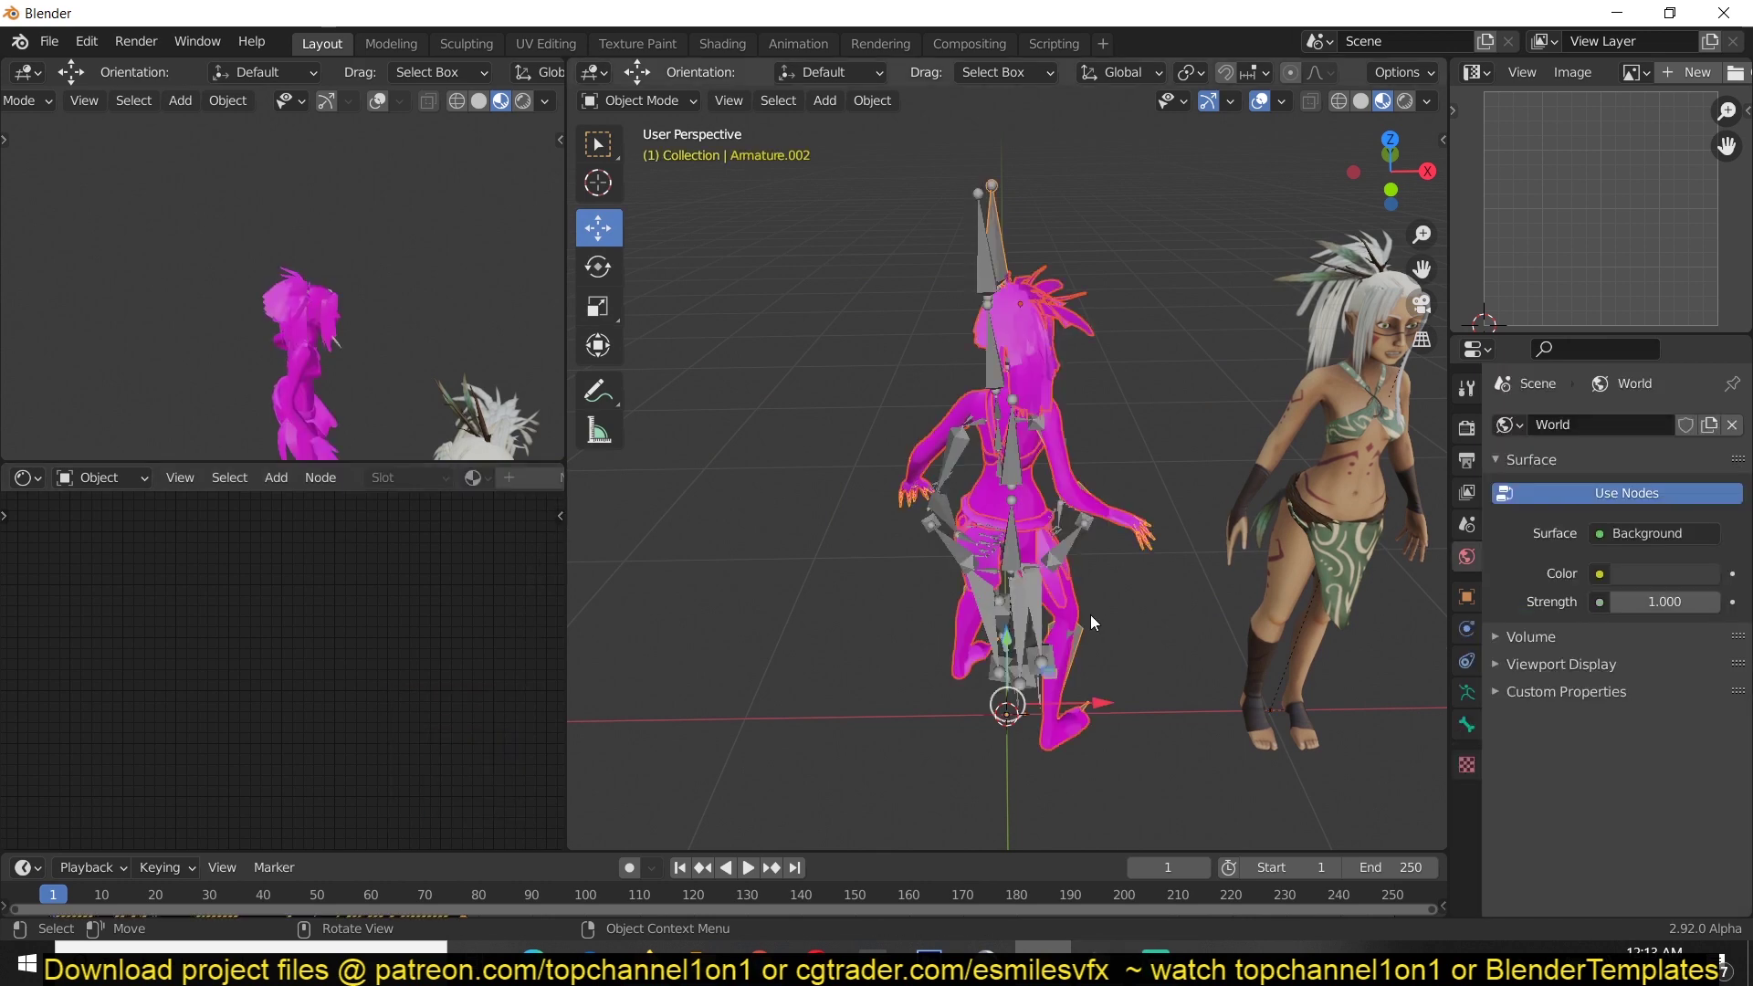
Orbit and zoom to view the magenta rigged character beside the textured one.
middle_drag(1093, 624, 699, 534)
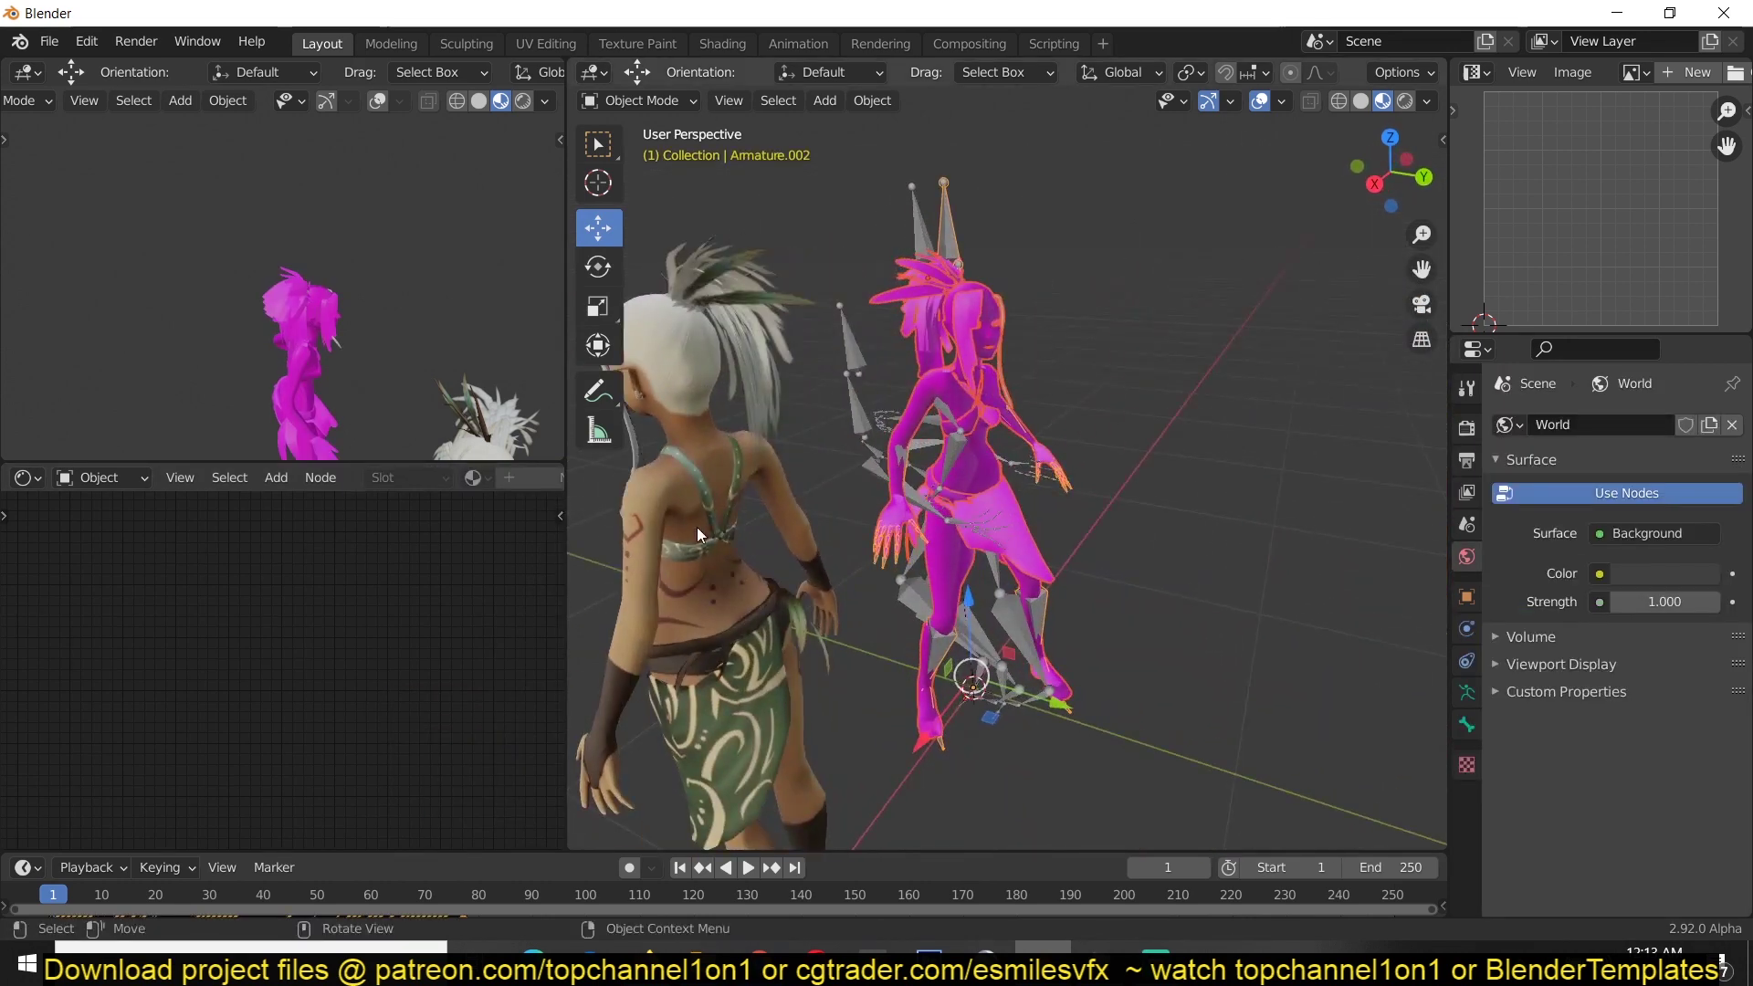
middle_drag(936, 416, 913, 493)
scroll(1001, 462, up, 5)
scroll(1217, 458, down, 5)
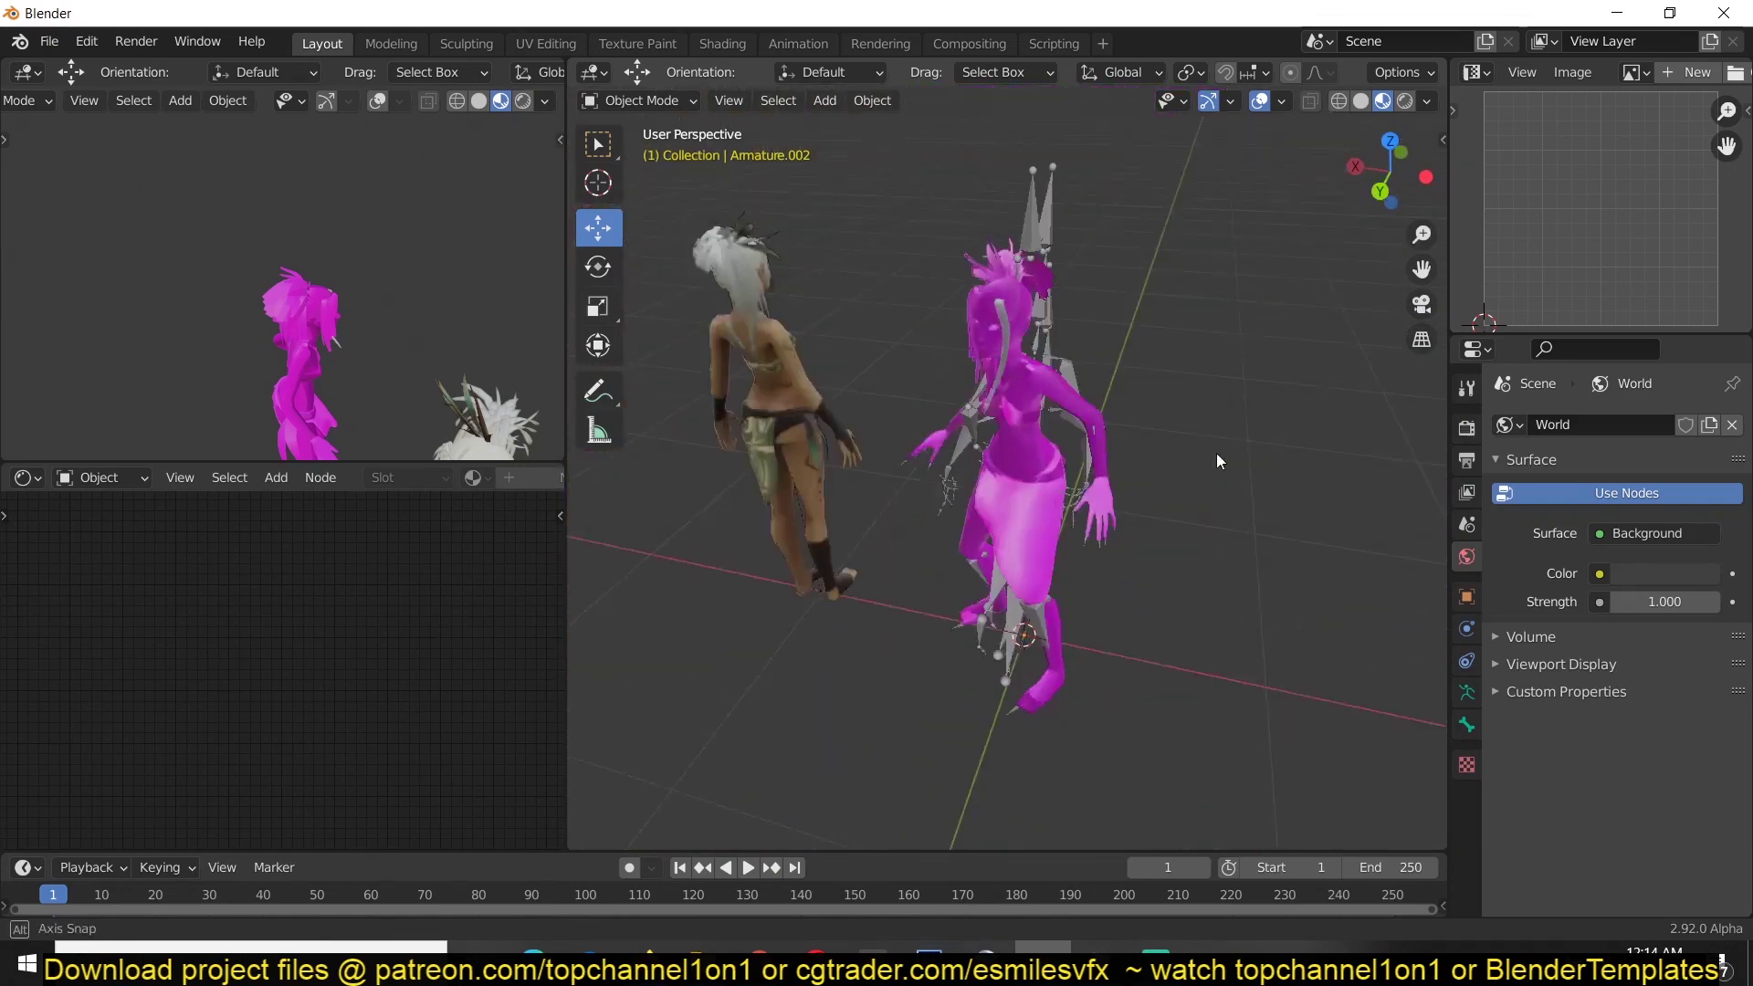
scroll(1149, 472, up, 5)
scroll(1150, 472, down, 5)
middle_drag(1150, 472, 876, 347)
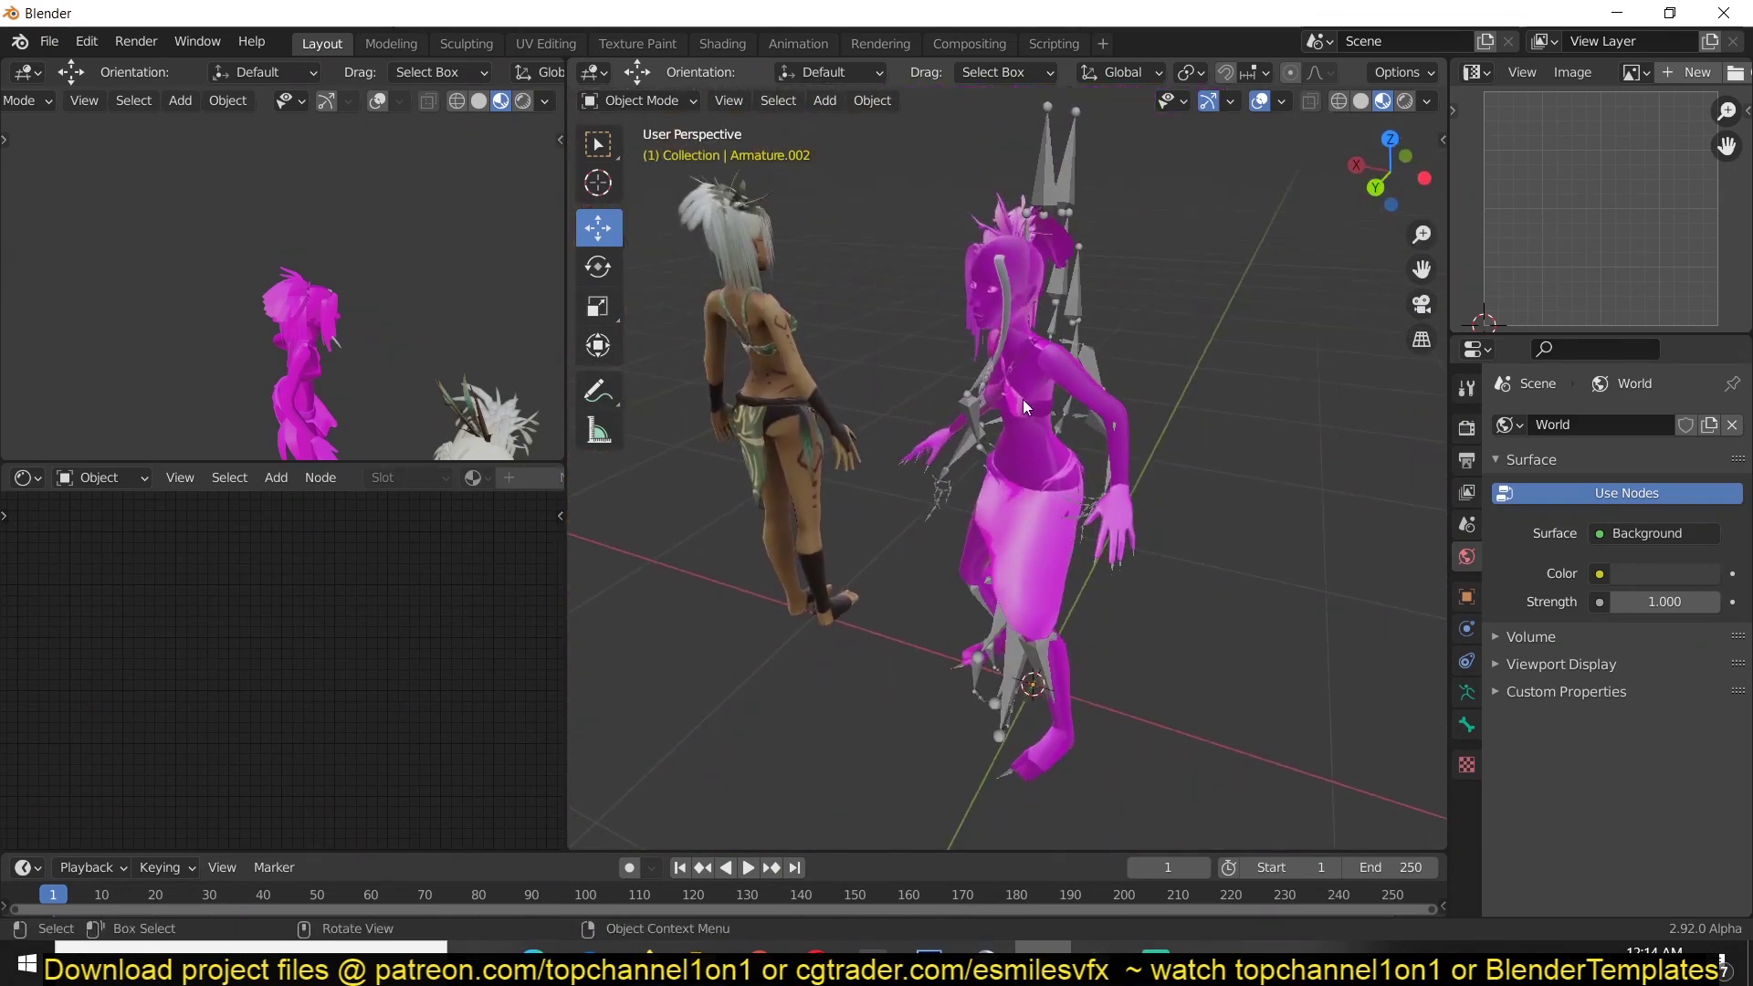
Link the original character's body material onto the rigged character's body1 mesh.
click(1040, 392)
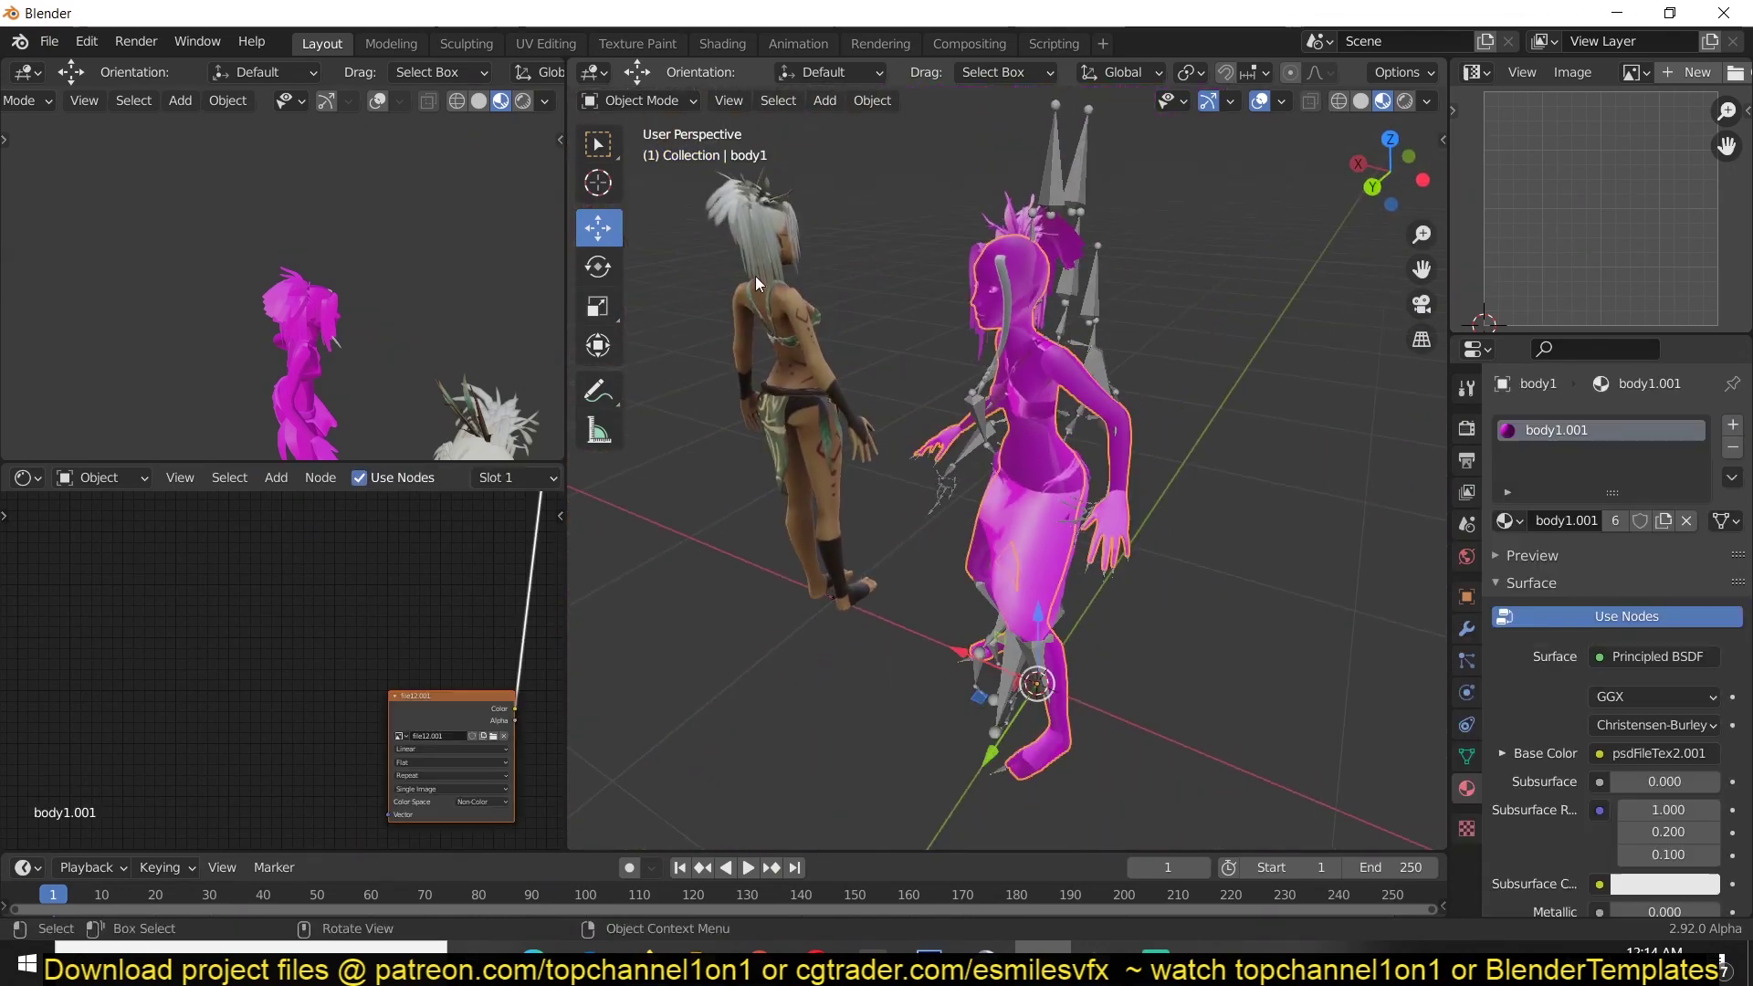
click(1507, 520)
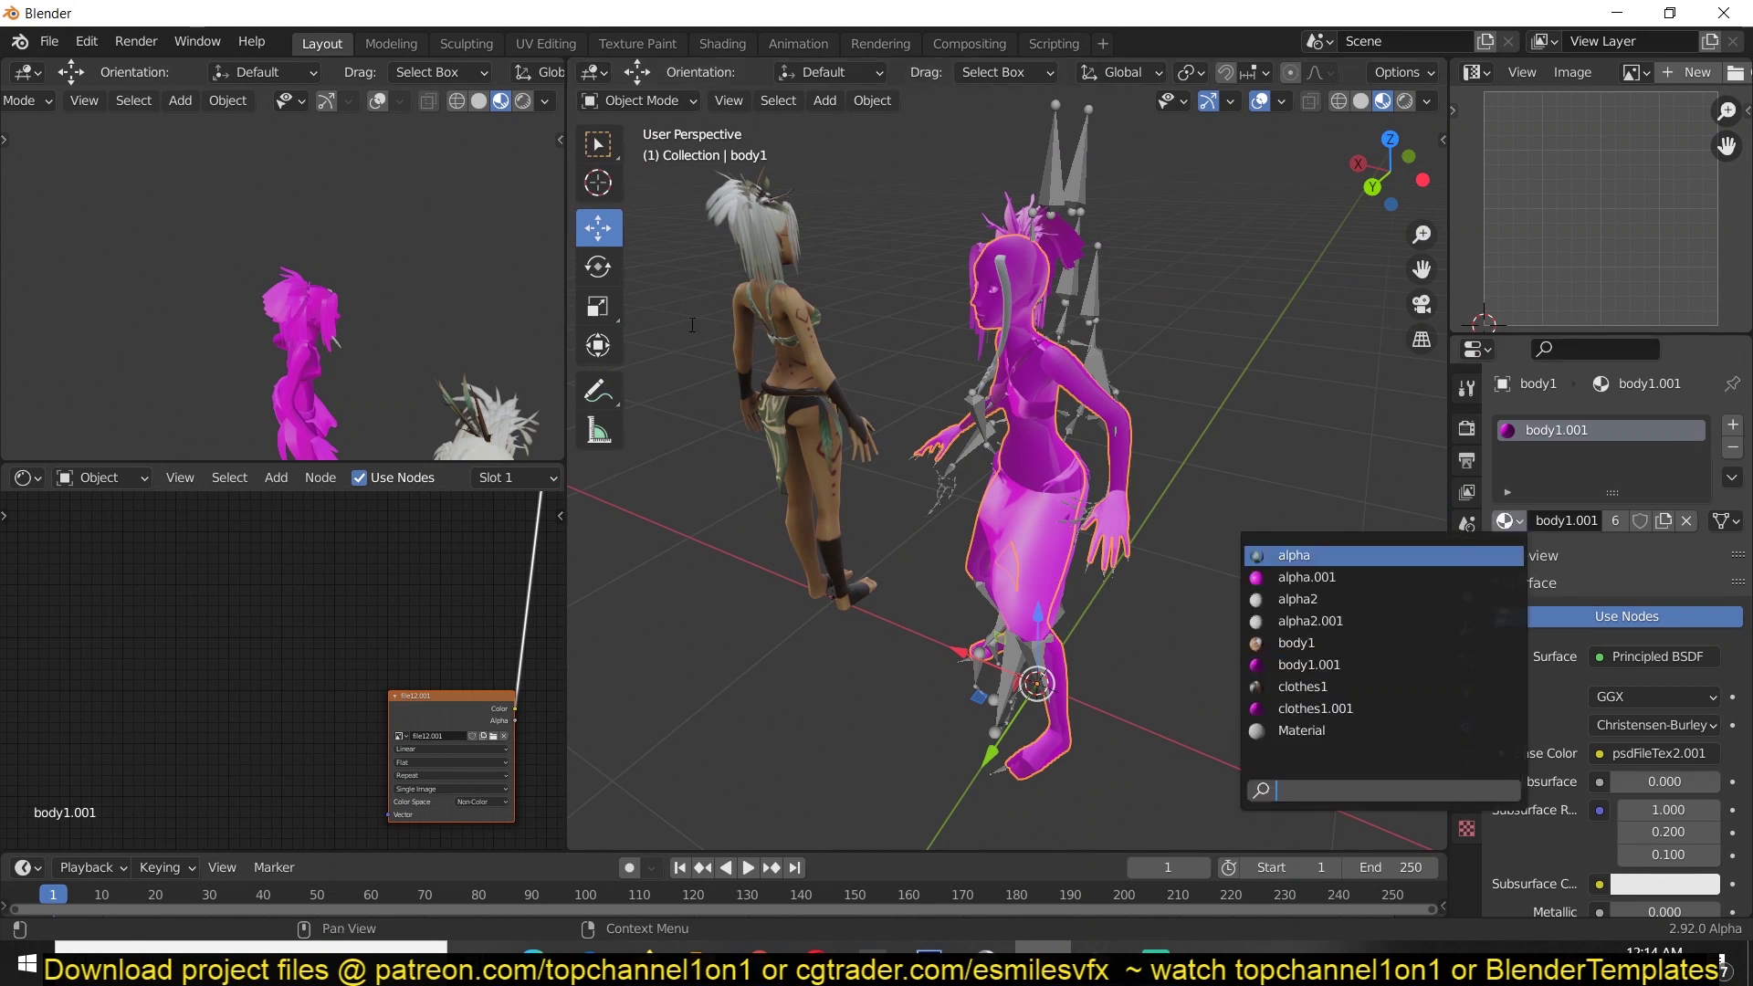
click(792, 367)
click(750, 365)
key(ctrl+l)
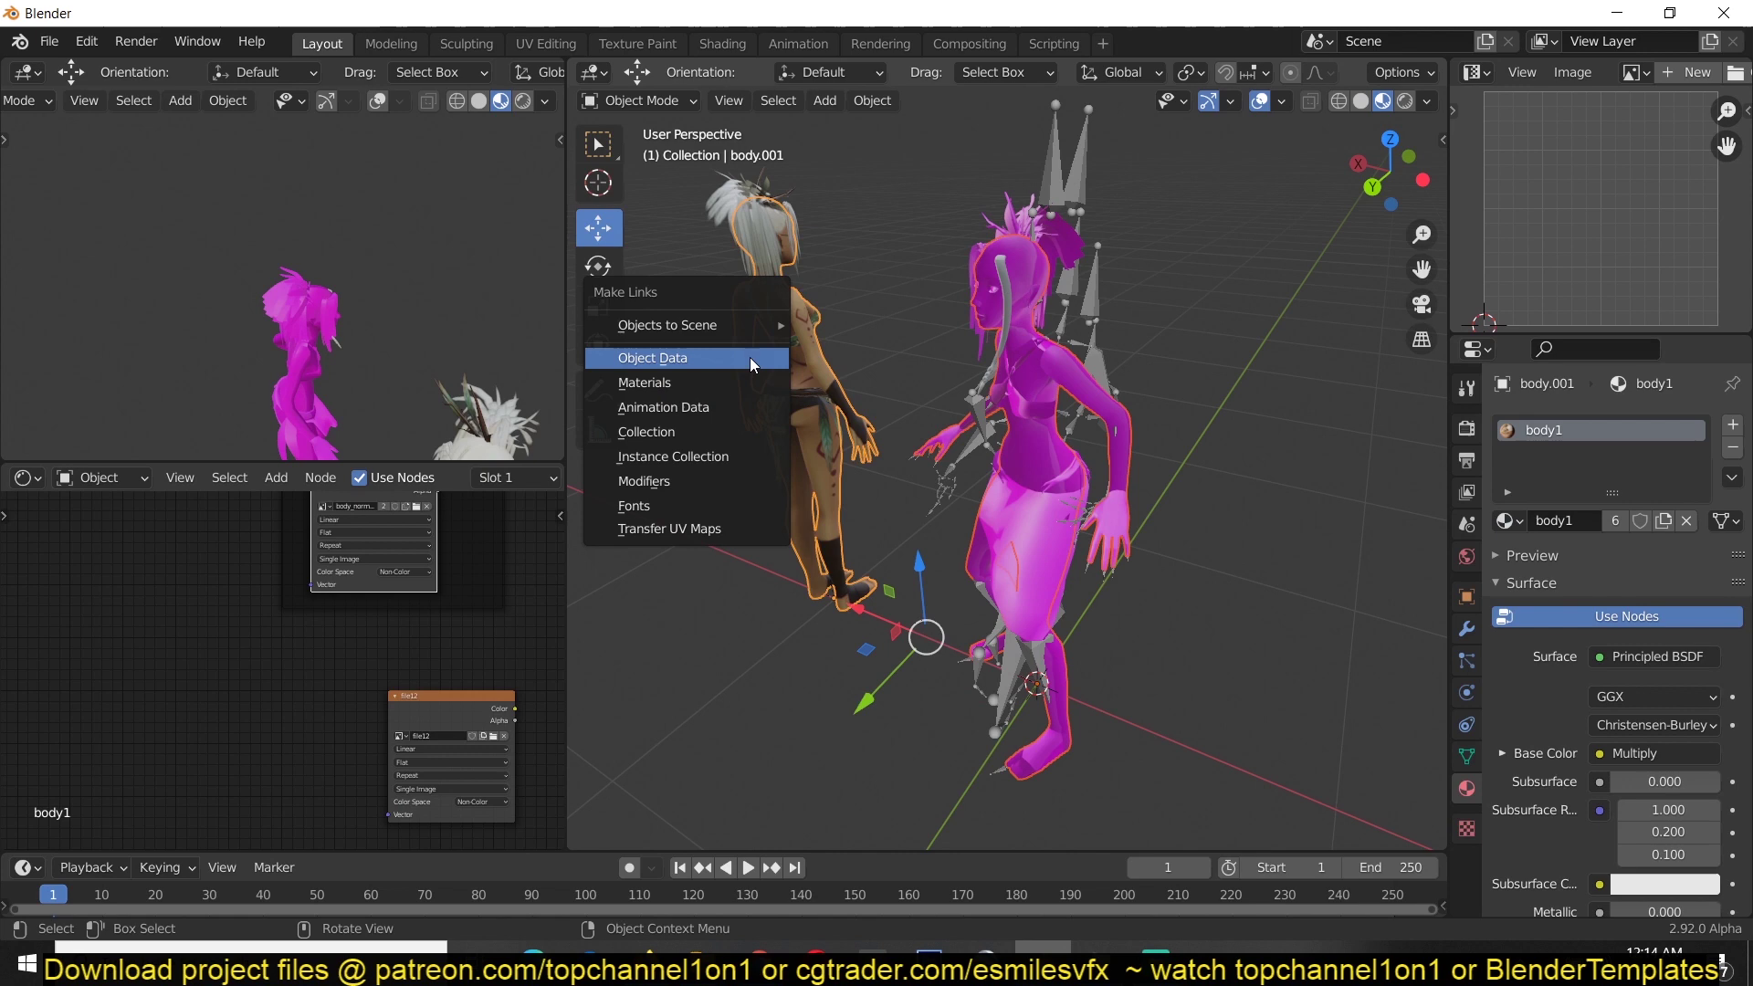
click(753, 377)
Give the rigged character's skirt the green clothes1 material from the left character's skirt.
key(alt+a)
middle_drag(1001, 424, 1057, 431)
click(1052, 563)
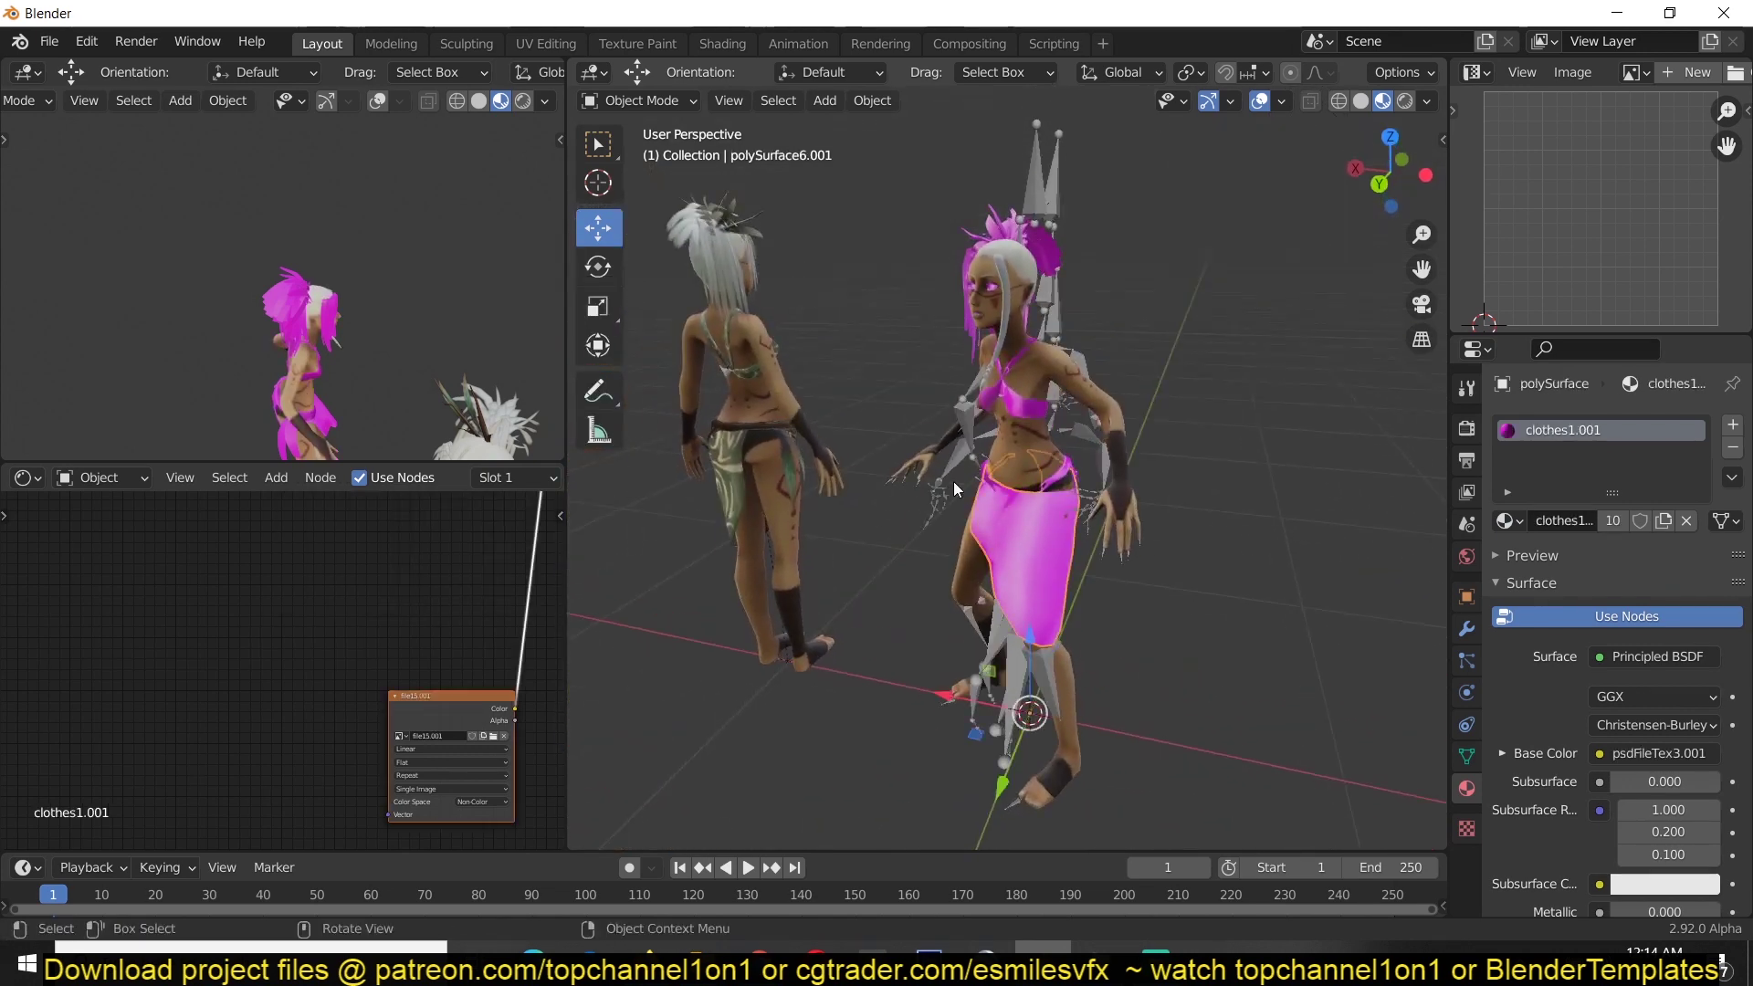
shift+click(778, 476)
key(ctrl+l)
Box-select the entire left duplicate character and delete it.
click(758, 384)
middle_drag(758, 383, 771, 498)
key(alt+a)
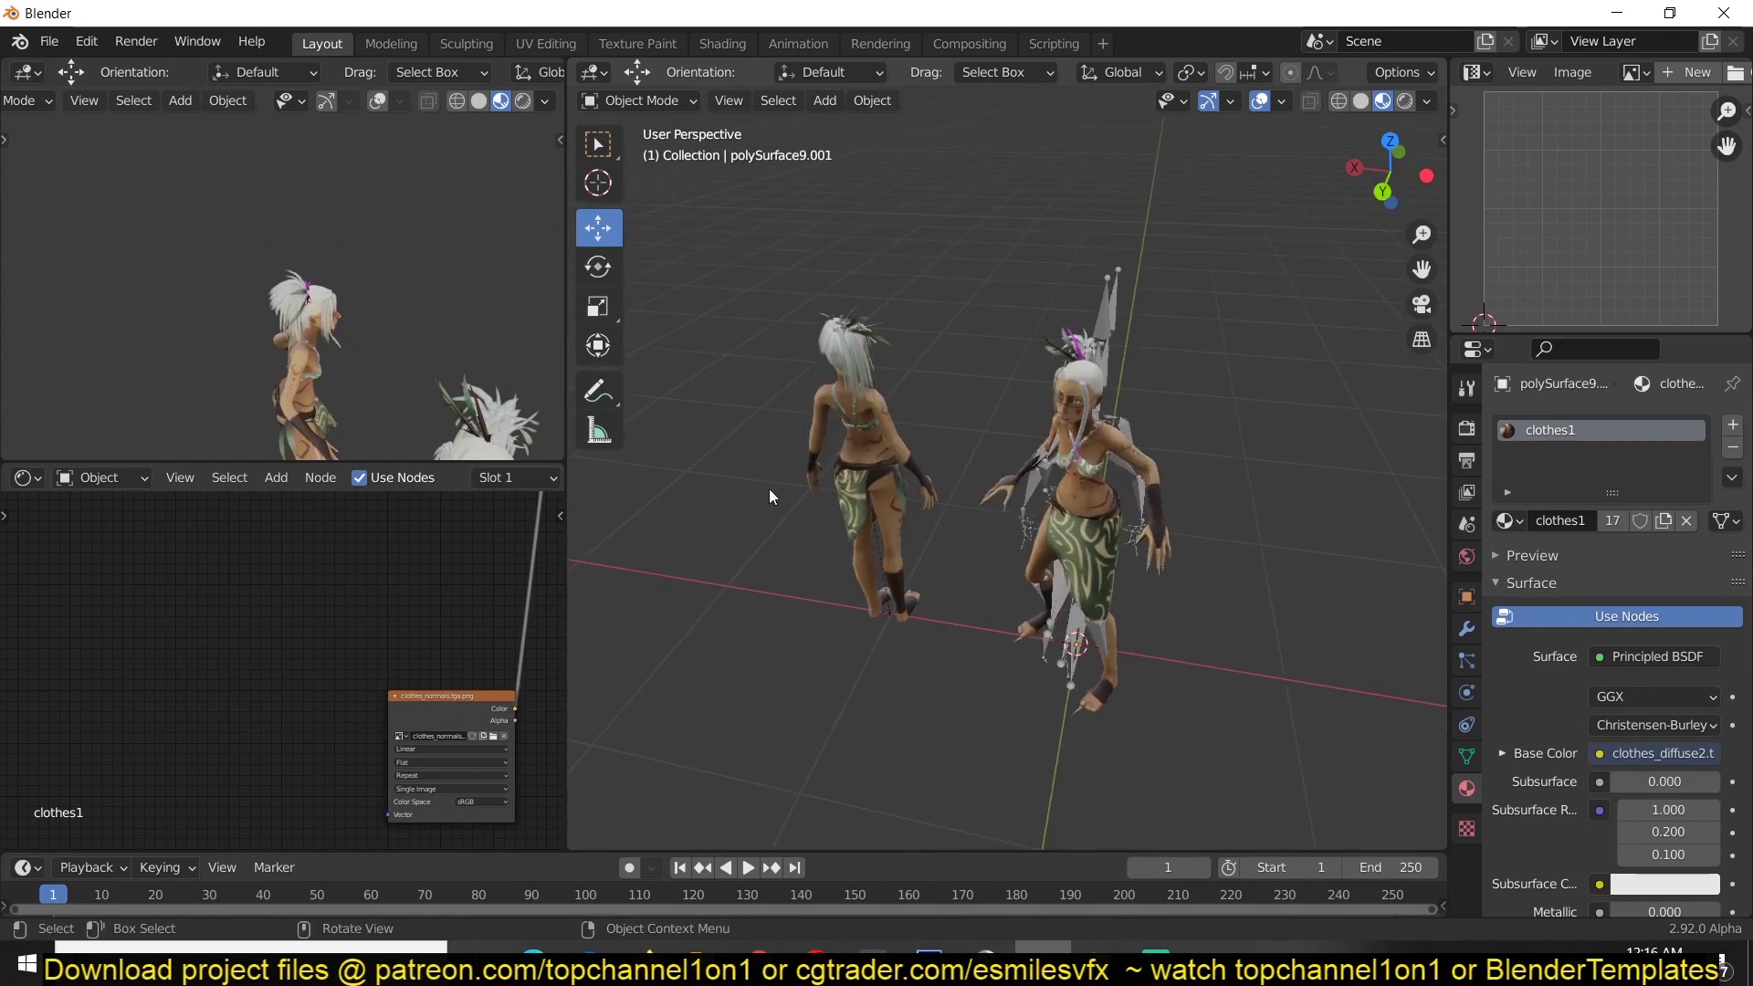
drag(789, 348, 935, 683)
key(Delete)
middle_drag(967, 602, 995, 559)
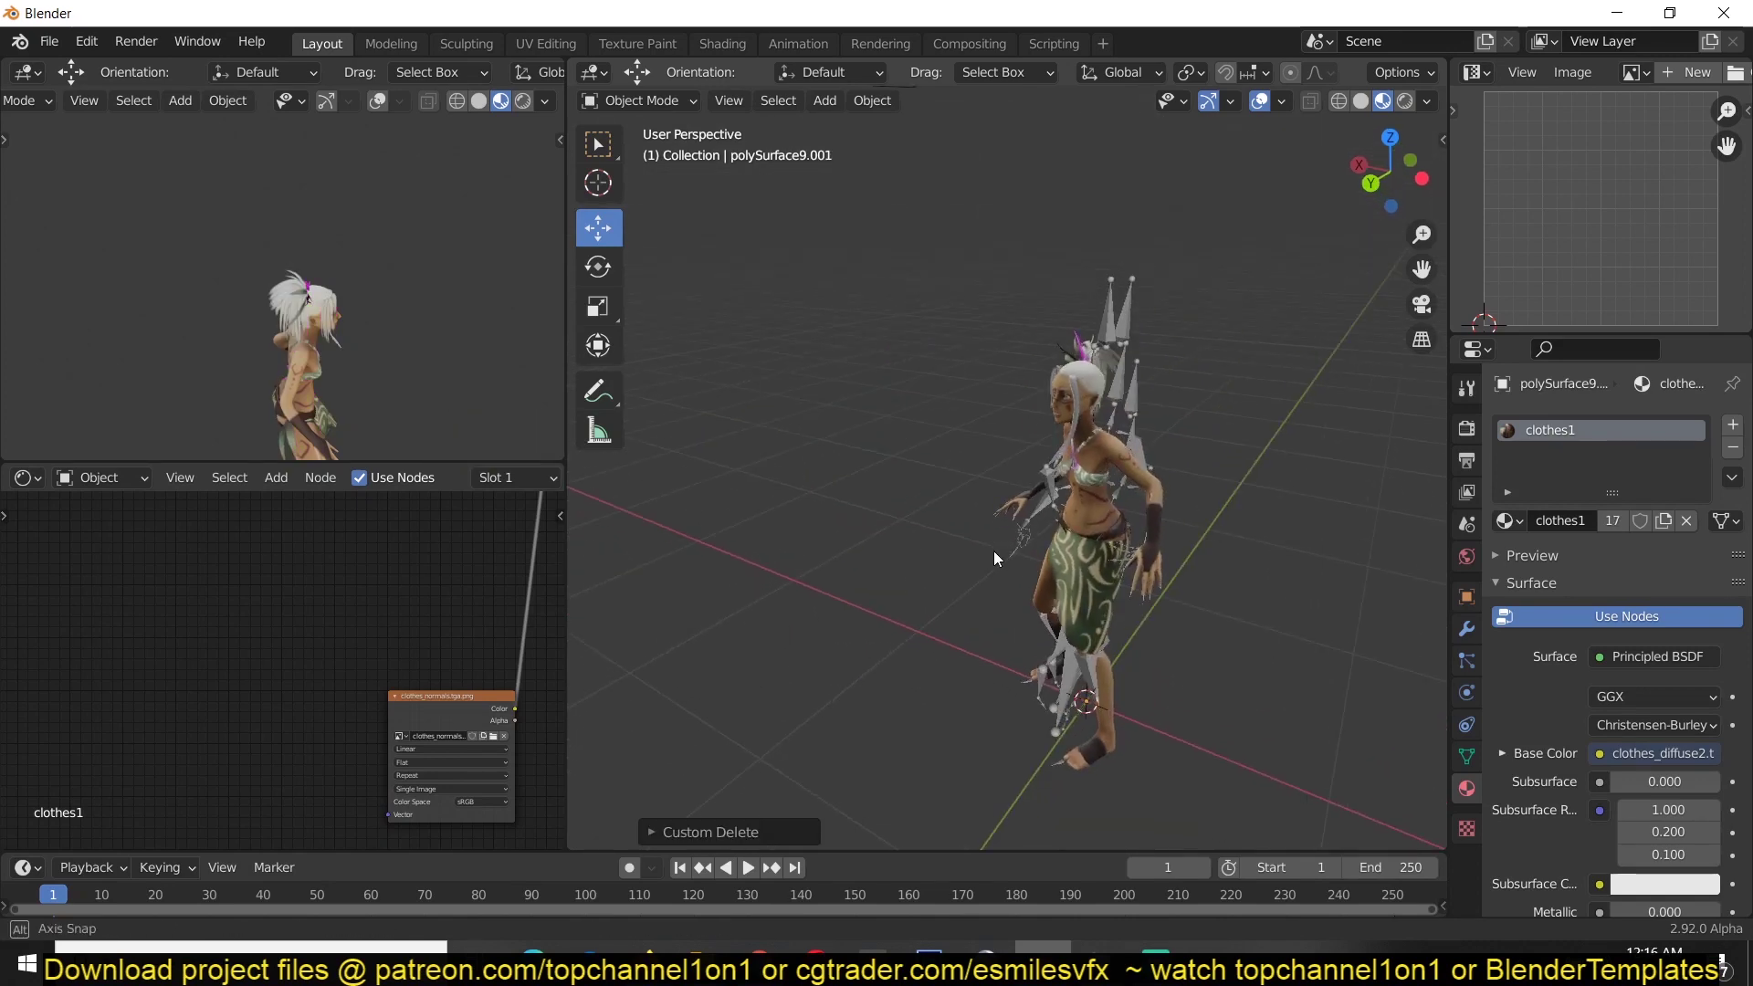
Enlarge the timeline, play the imported animation from the start, then stop at frame 10.
drag(971, 853, 983, 750)
key(space)
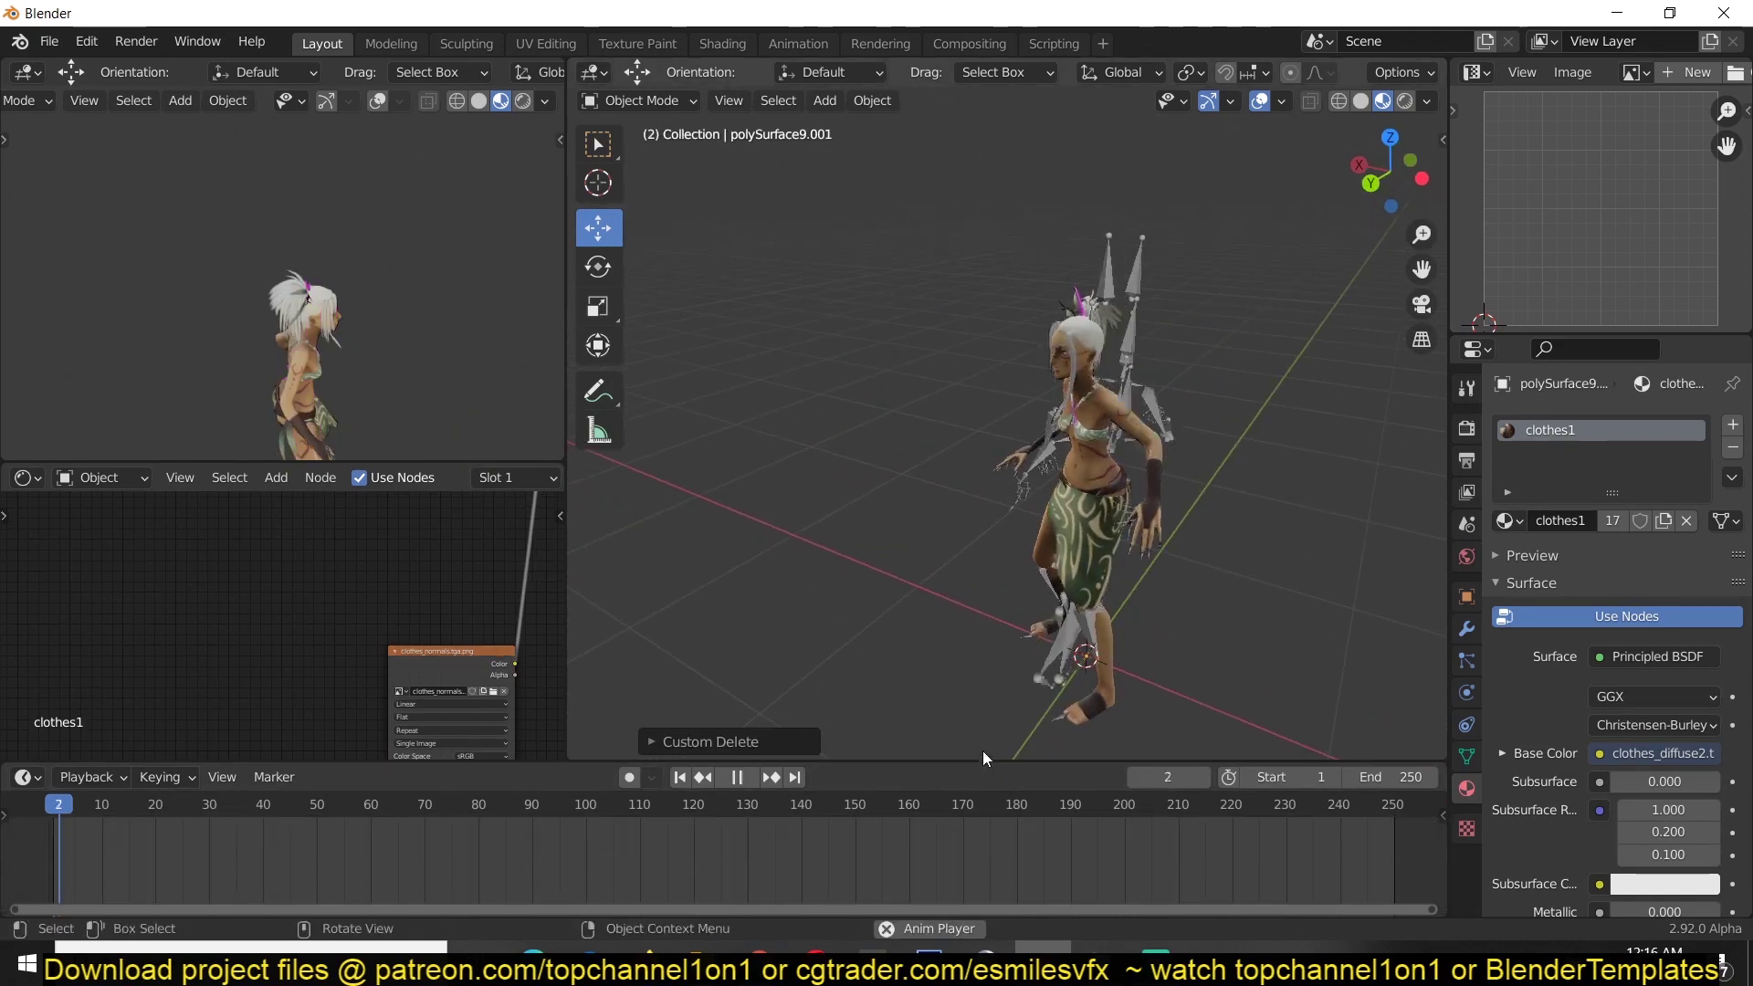
scroll(977, 608, down, 3)
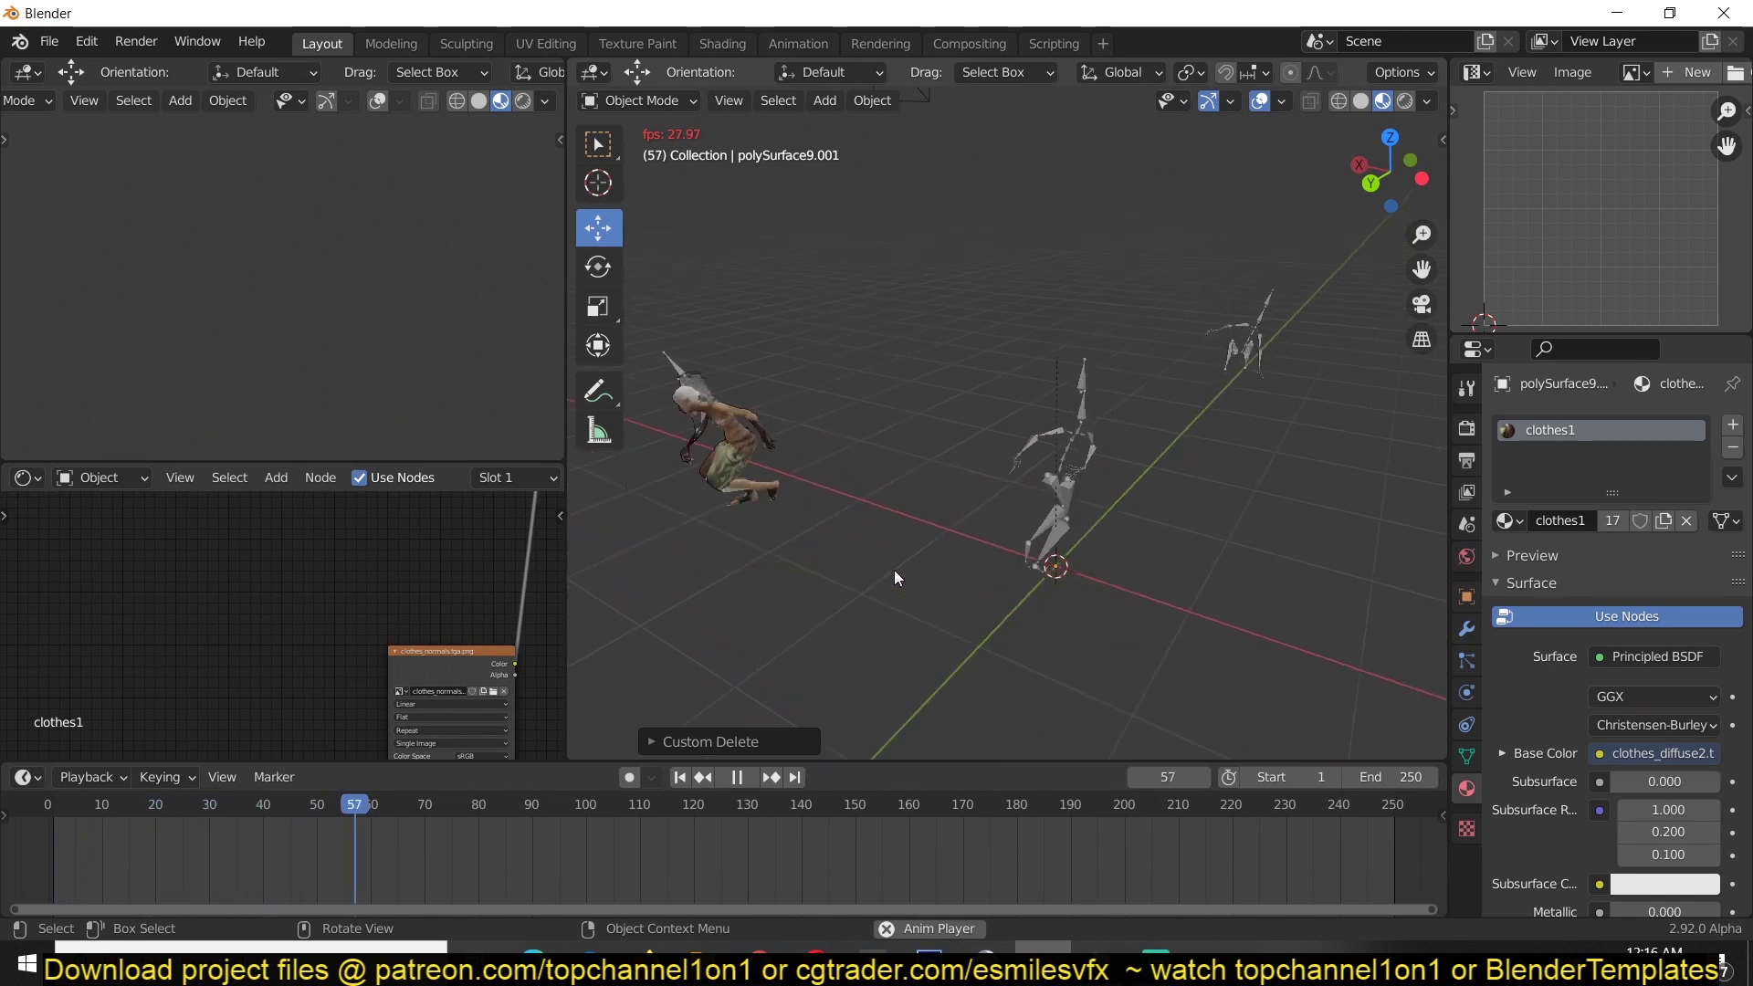
shift+middle_drag(878, 540, 1095, 582)
key(shift+Left)
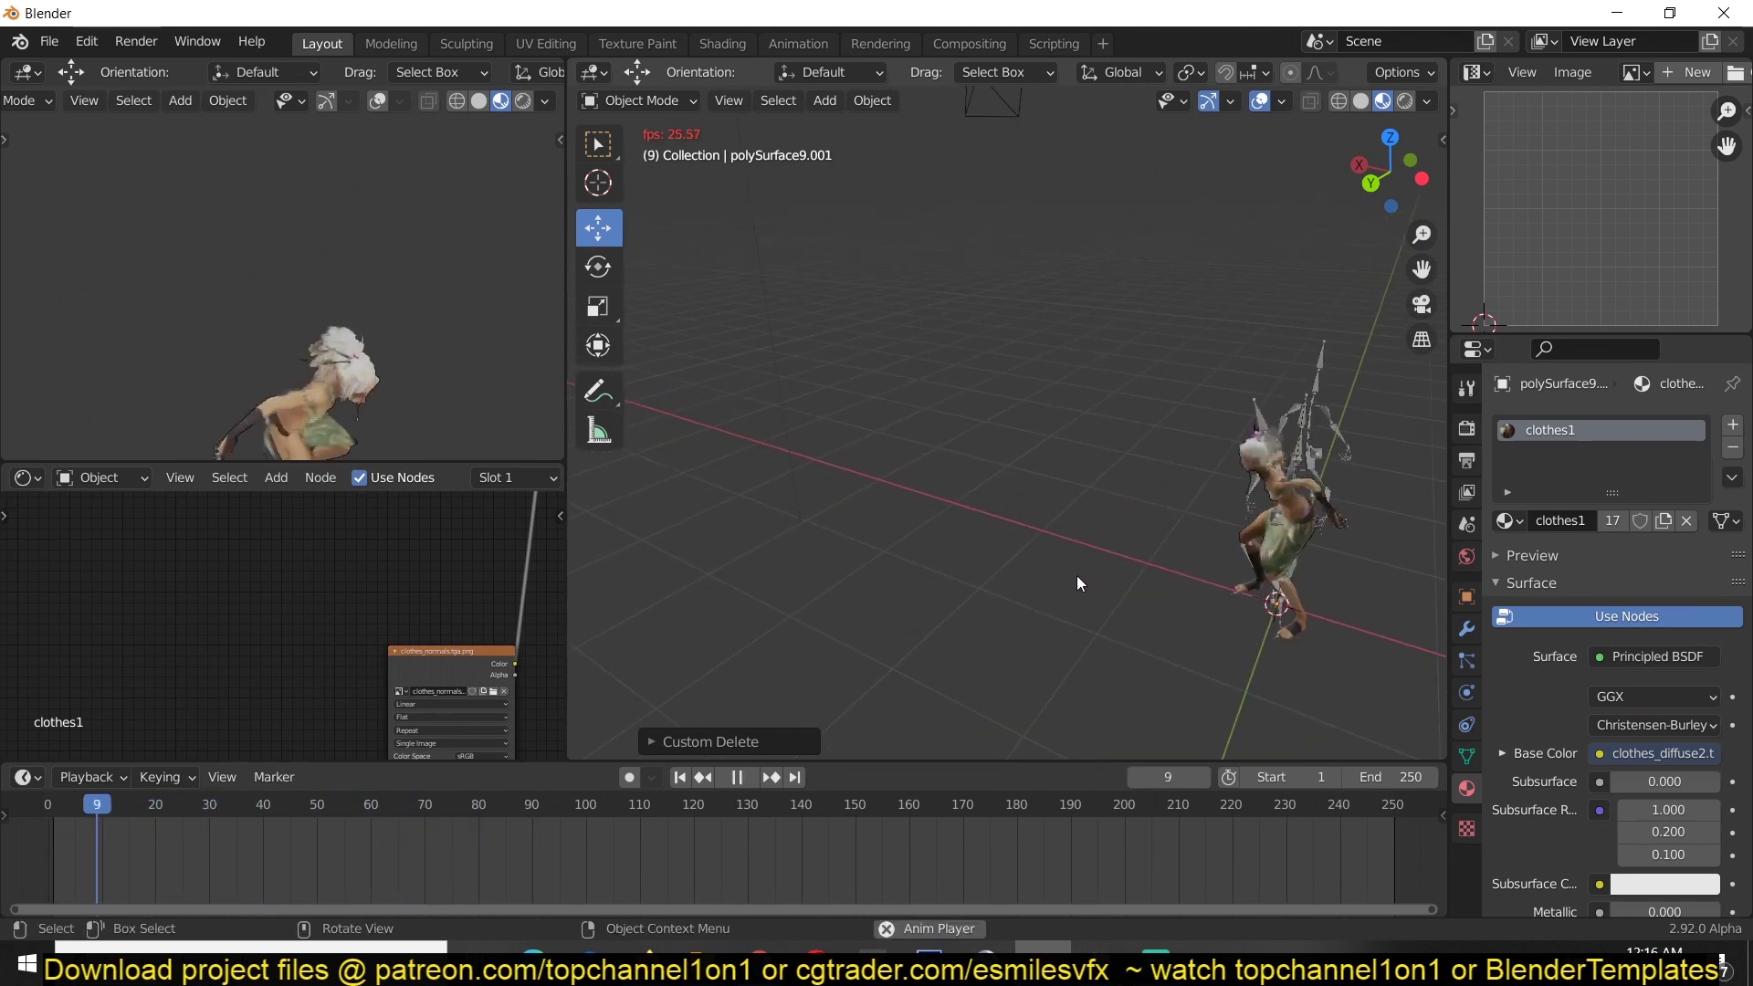
key(space)
middle_drag(1191, 553, 1149, 541)
click(104, 846)
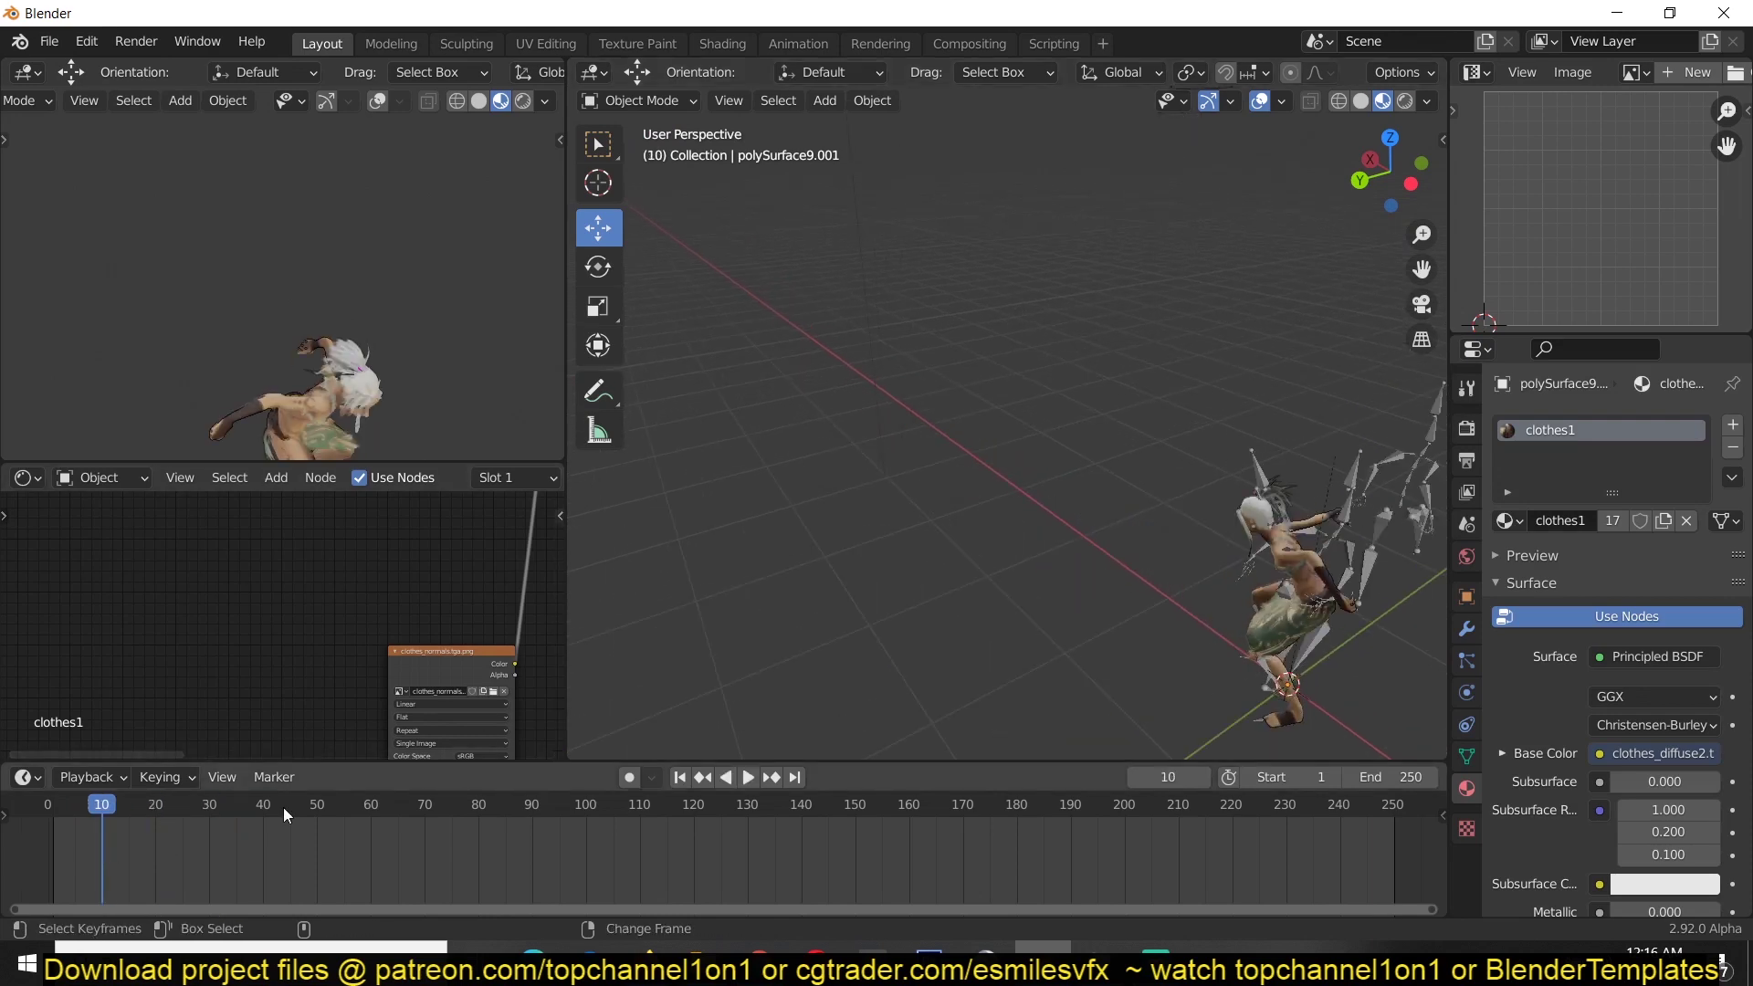
Select the armature, enter Pose Mode and rotate the LeftArm bone to test the rig.
click(1251, 467)
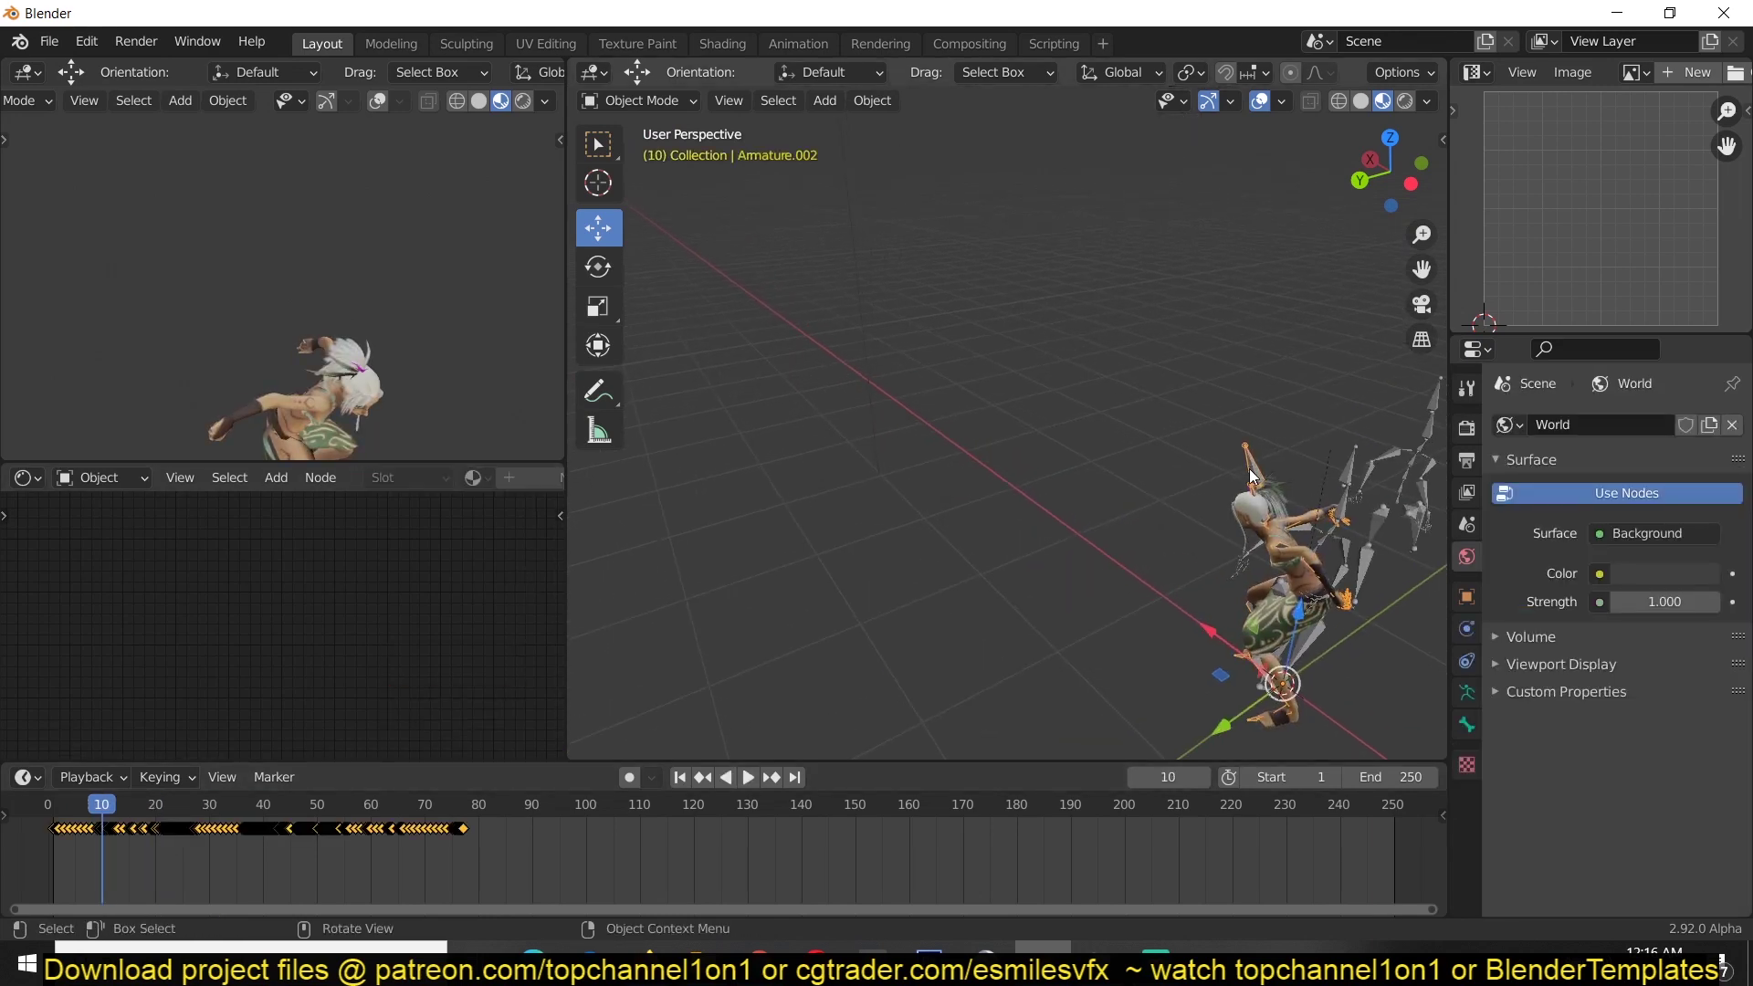
key(KP_Decimal)
middle_drag(808, 474, 1051, 398)
key(ctrl+Tab)
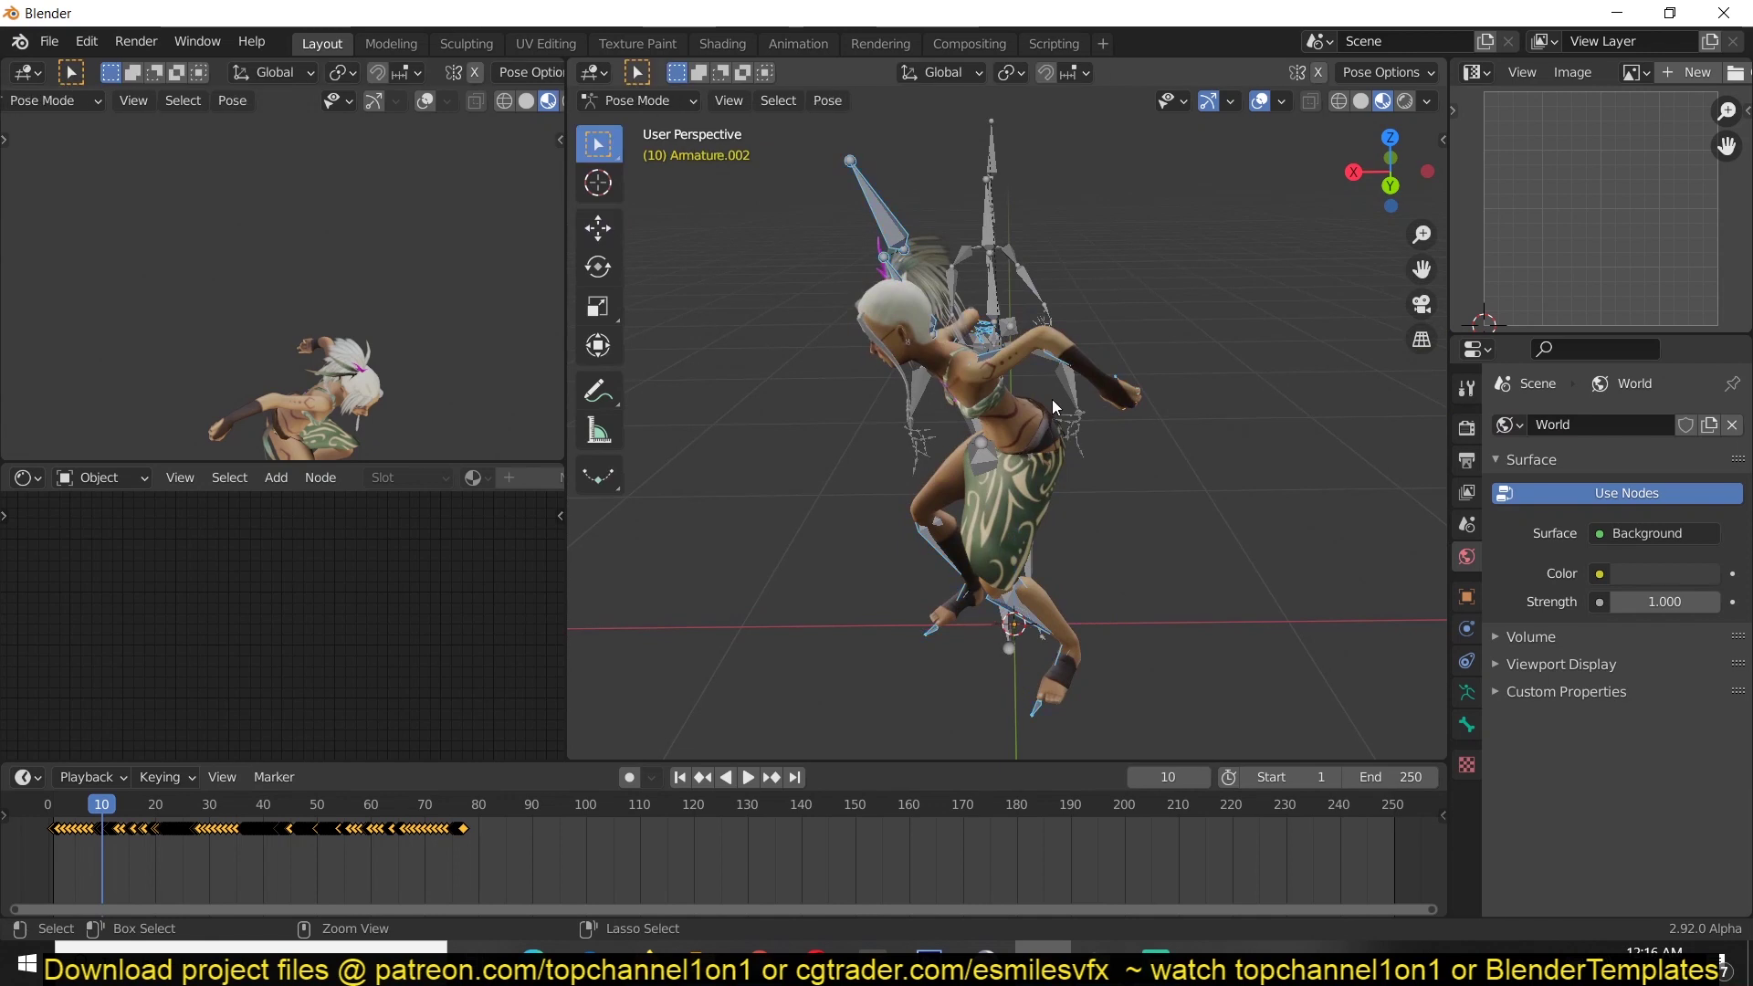
click(859, 202)
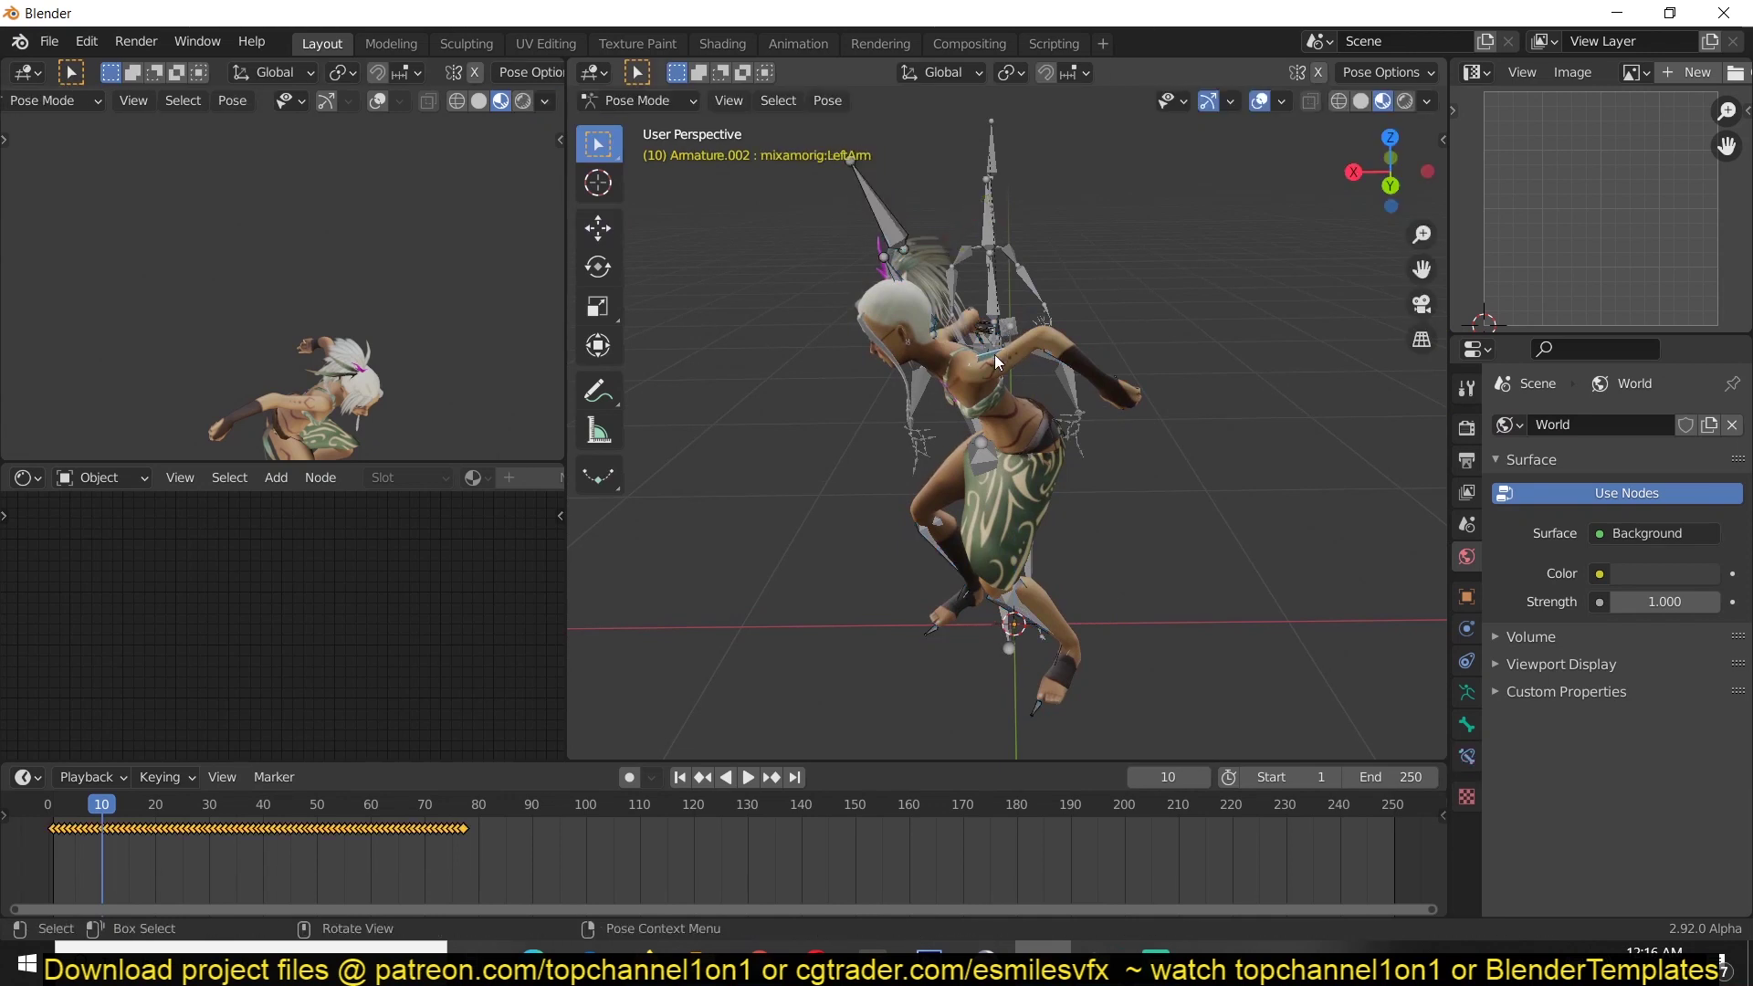
key(r)
key(r)
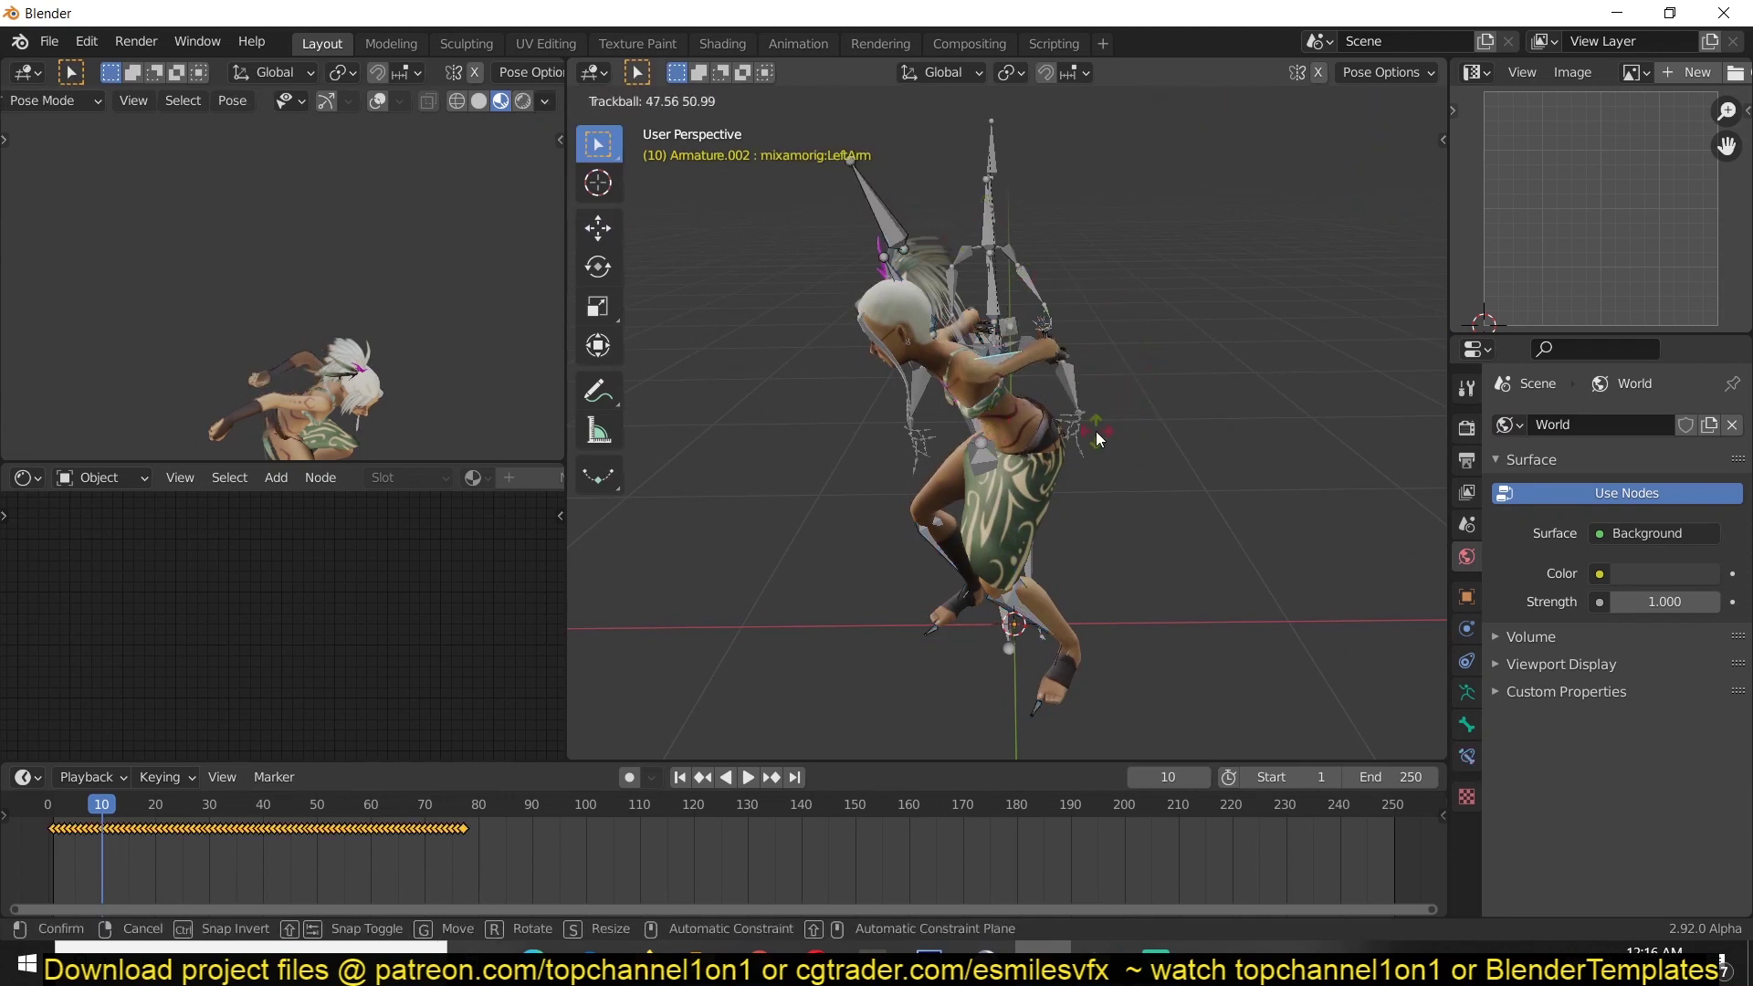
click(1104, 364)
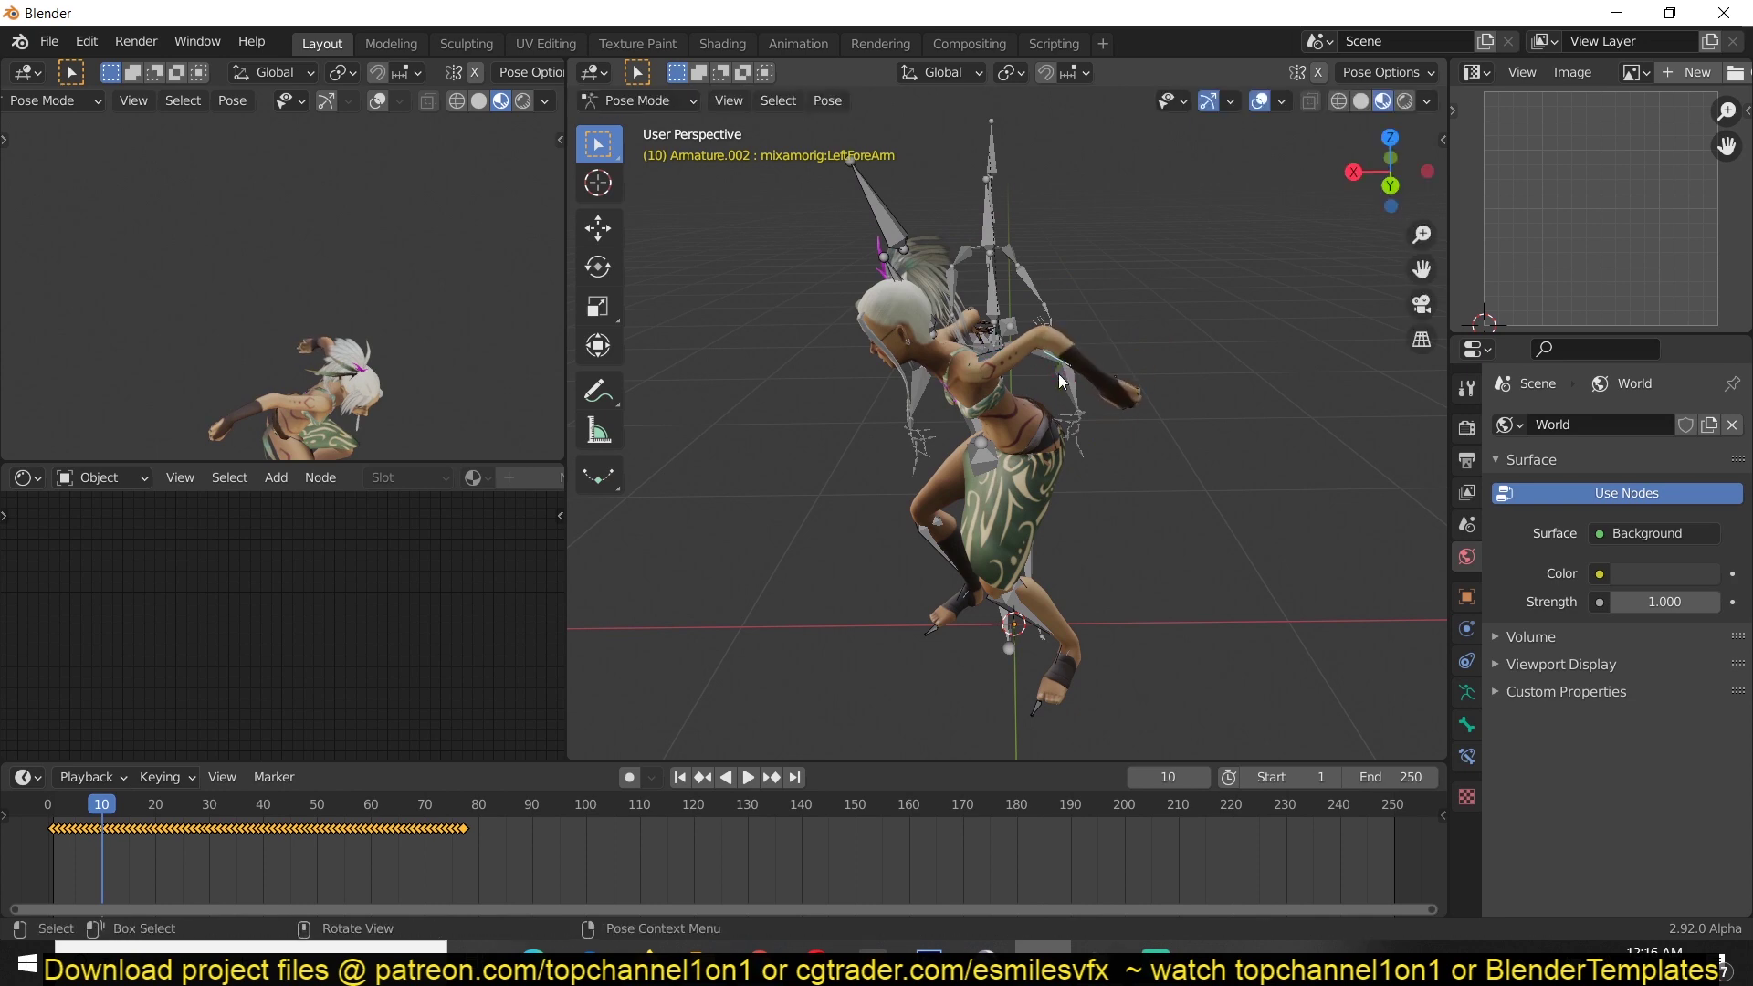
mouse_move(780, 937)
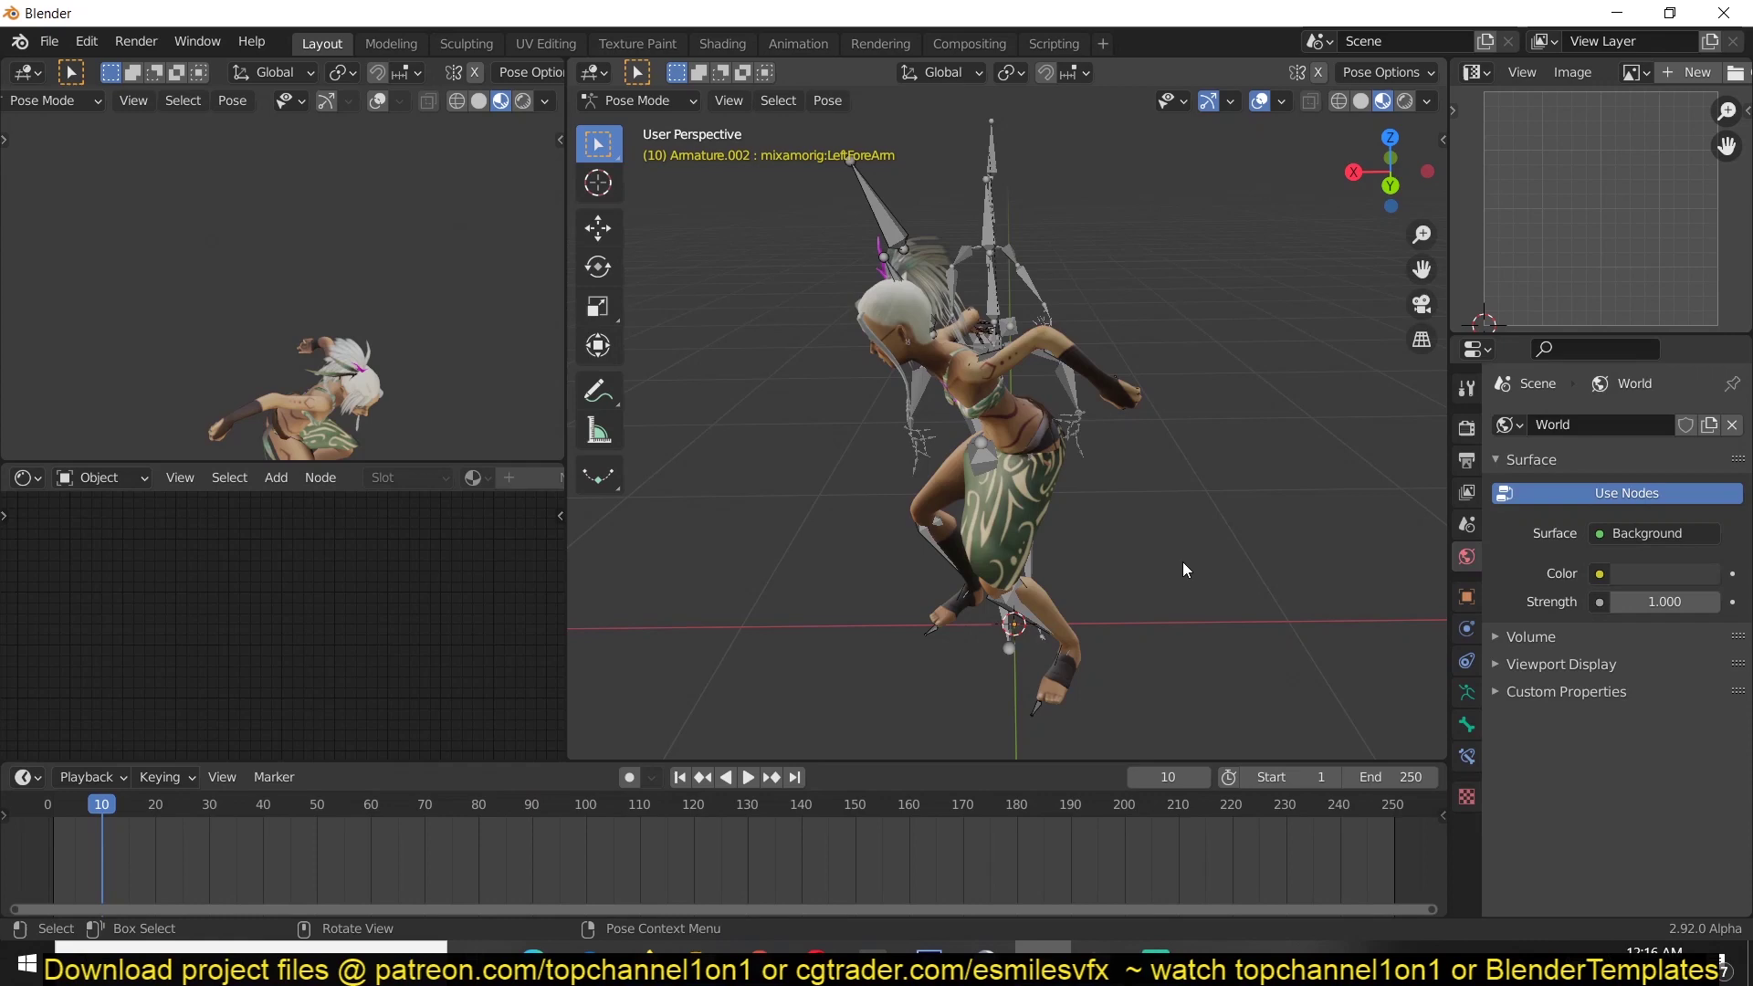
middle_drag(1181, 561, 1000, 507)
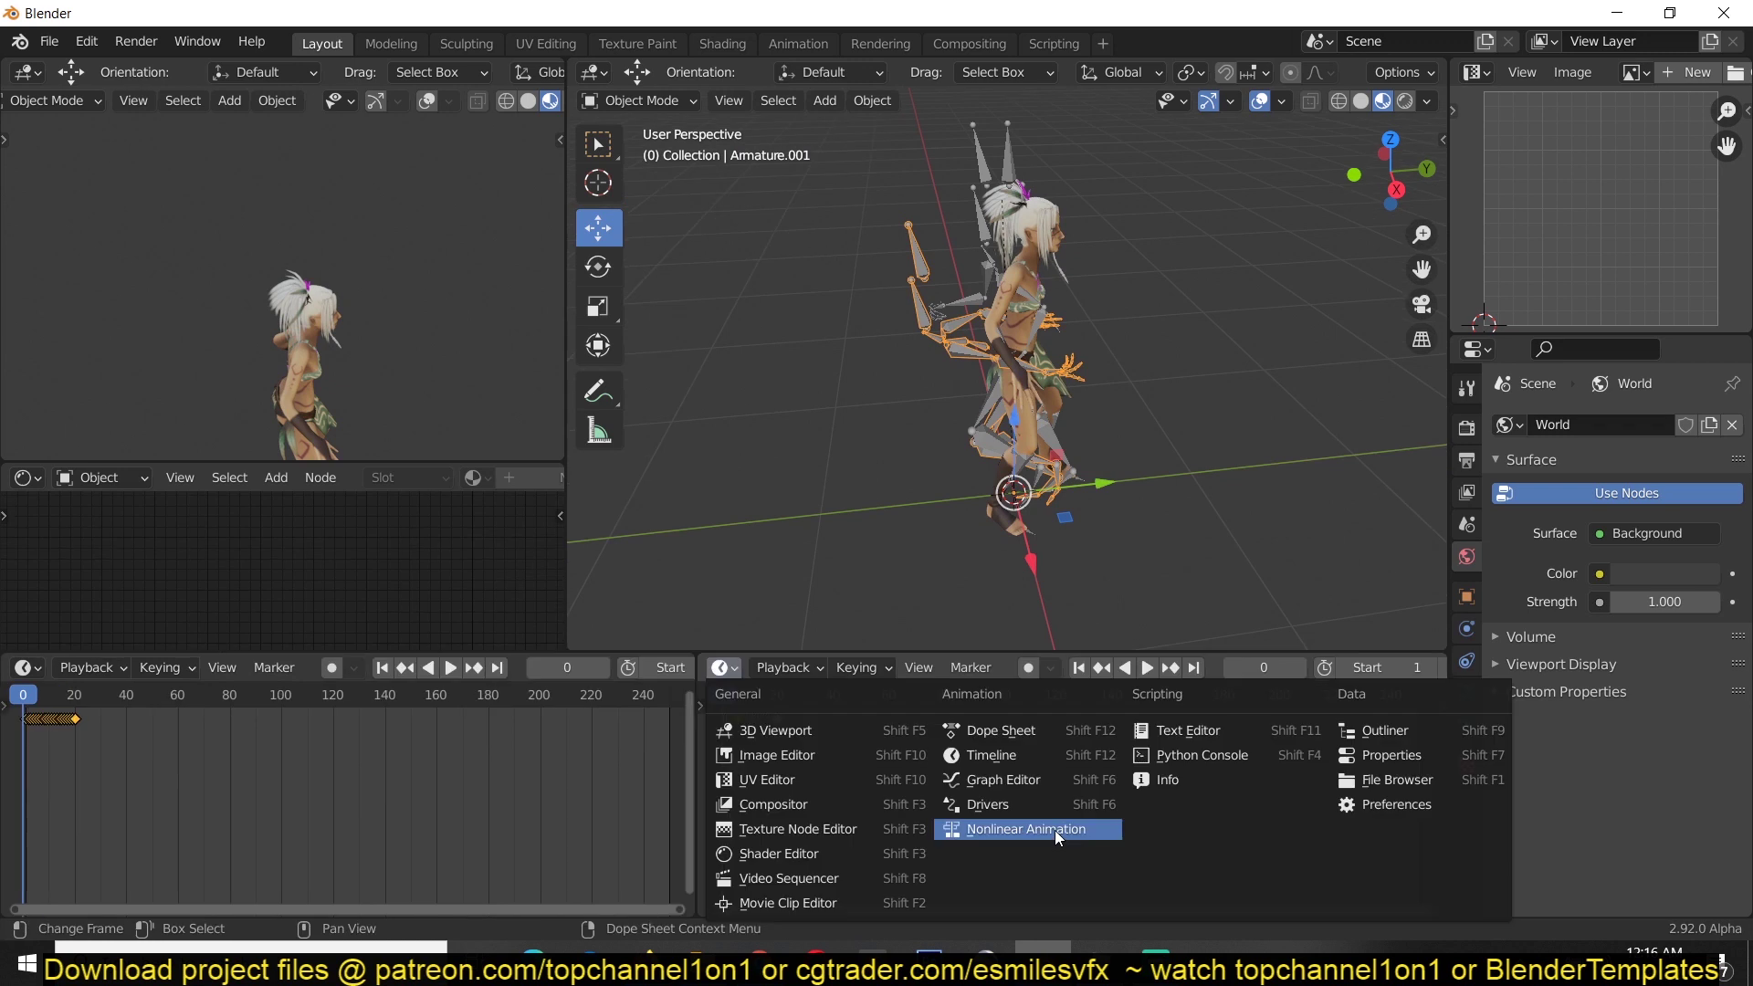
Switch the lower editor to the Dope Sheet's Action Editor.
click(1054, 828)
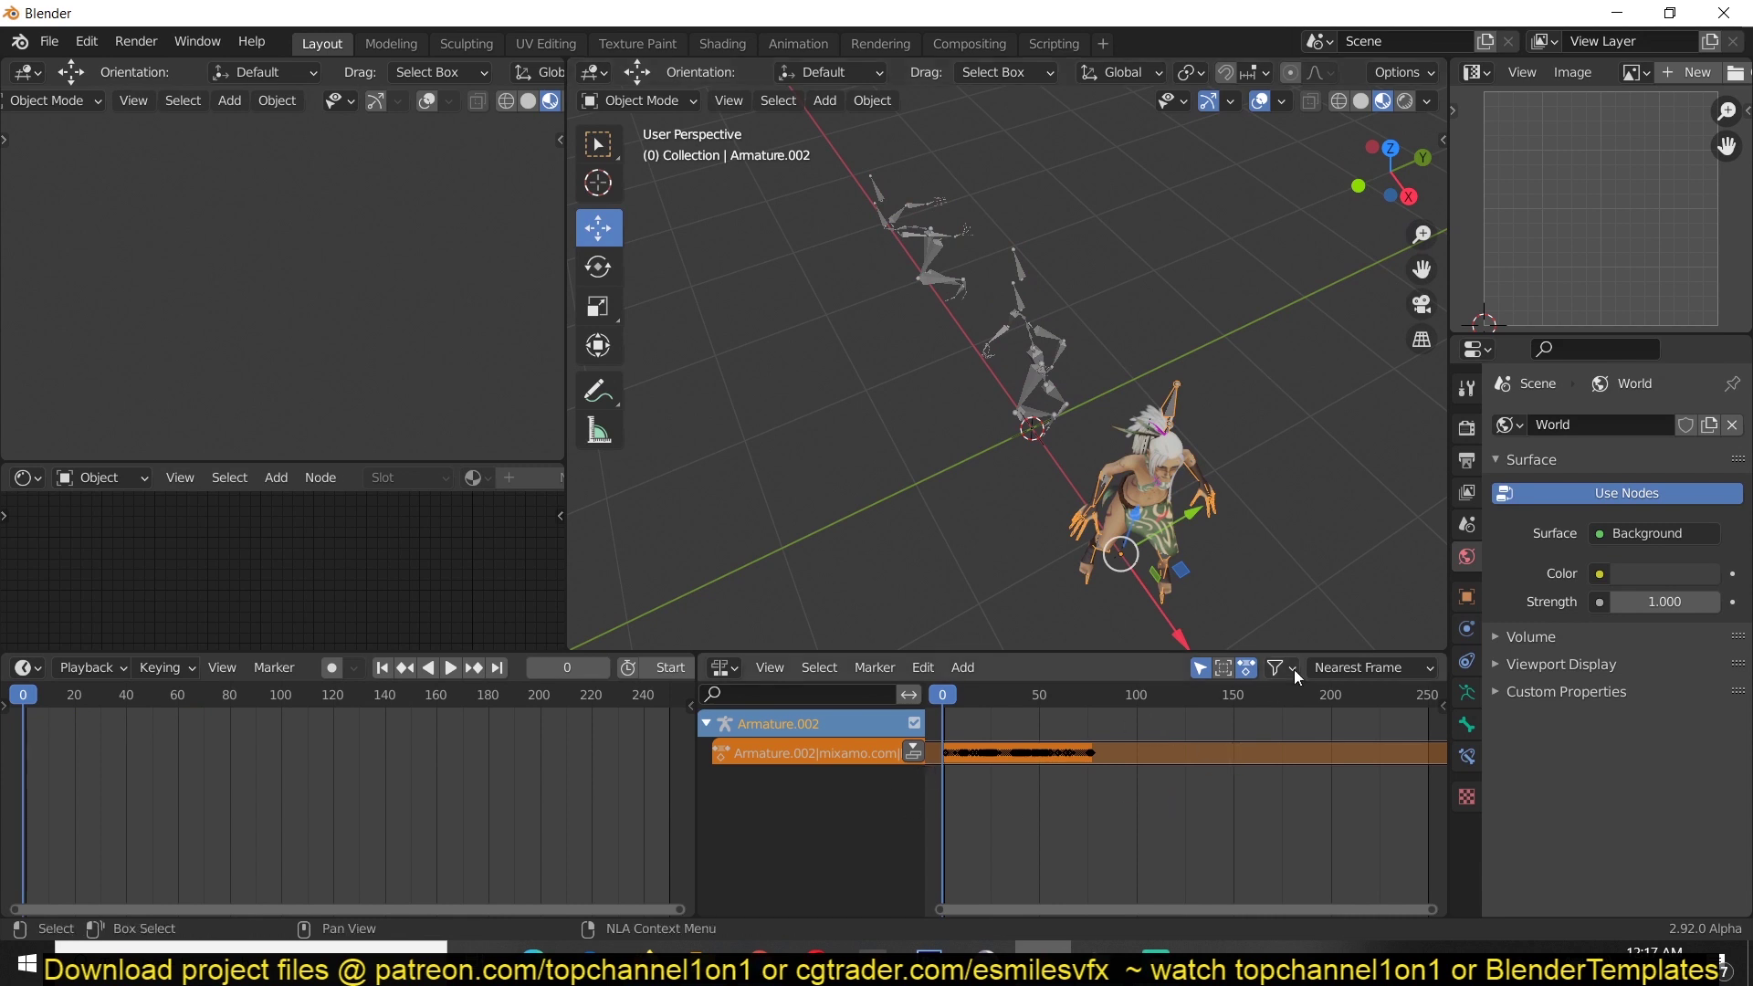
click(724, 667)
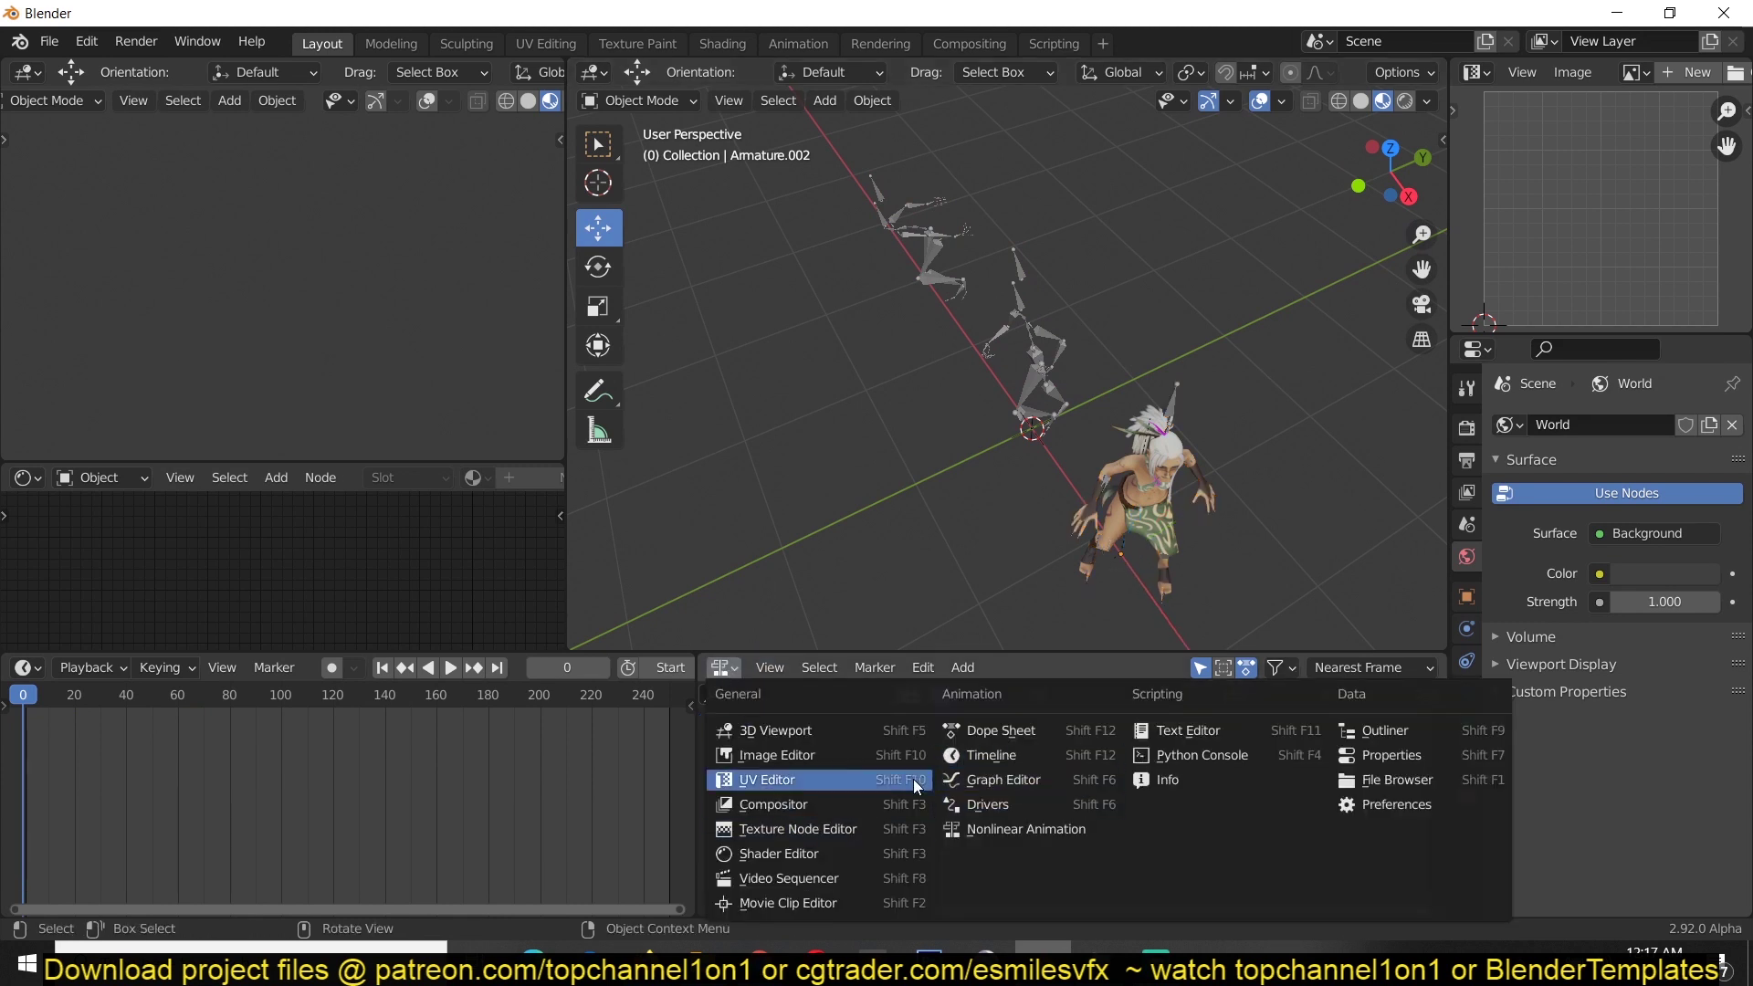
click(1000, 730)
click(812, 668)
click(807, 722)
scroll(1314, 667, down, 6)
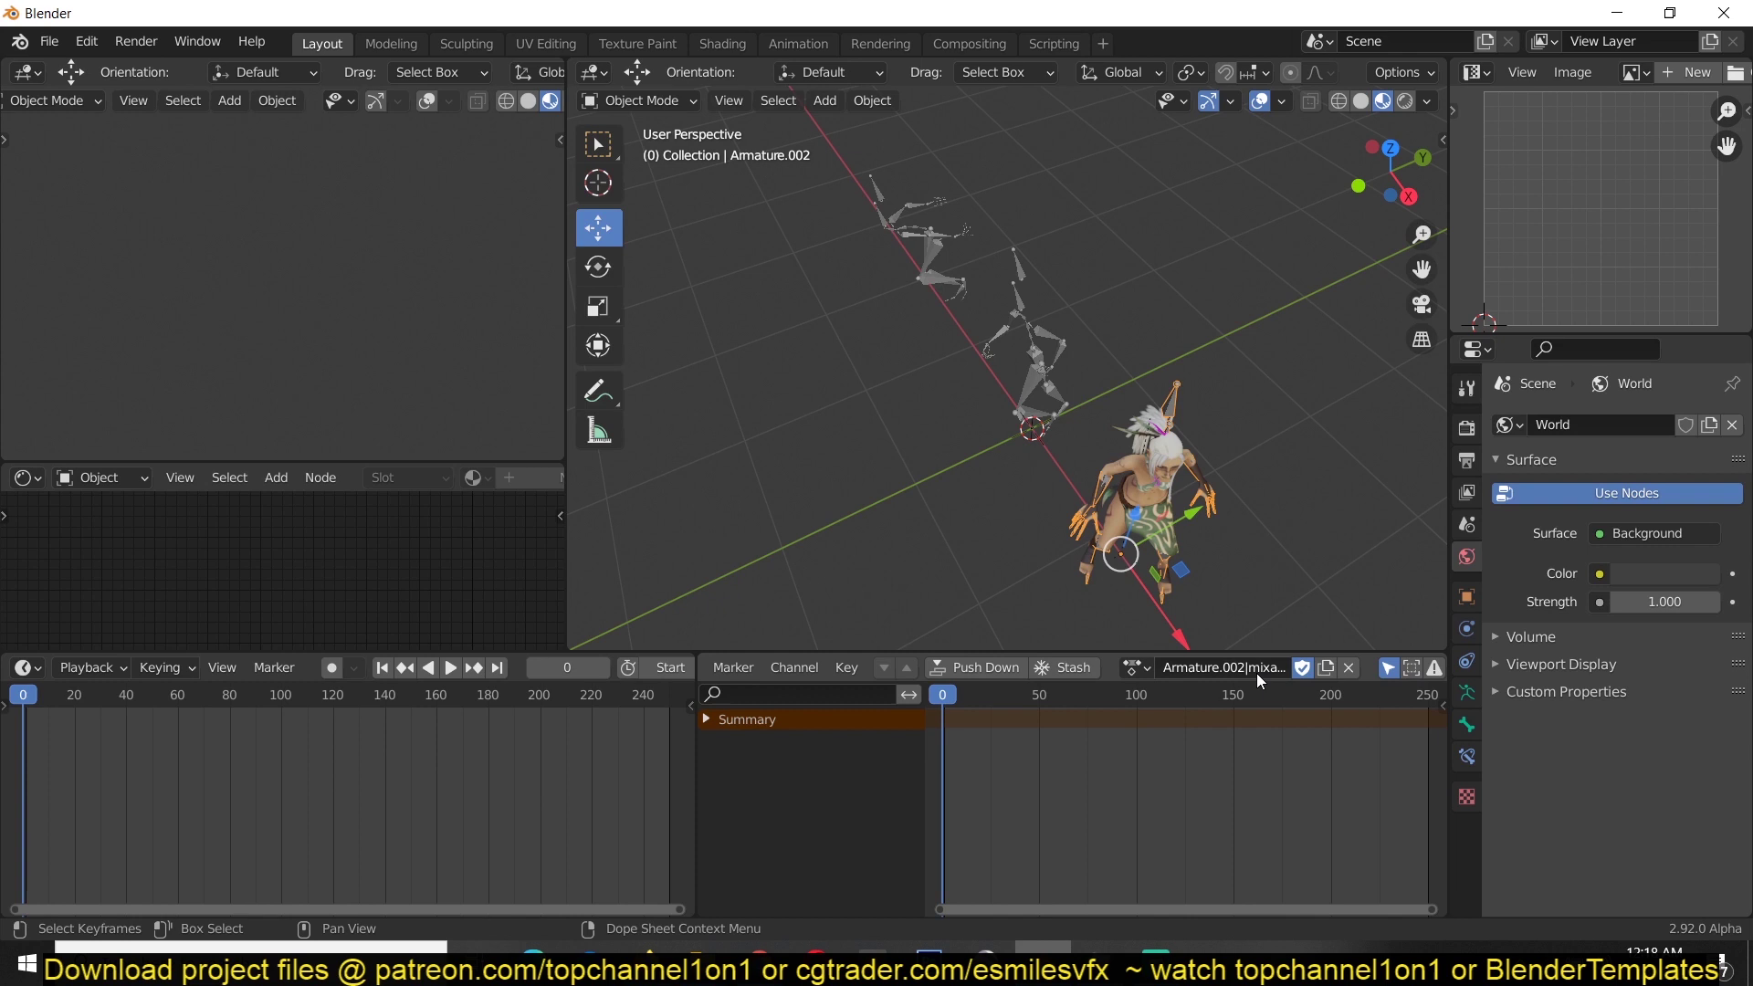
Assign the Armature.001 action to the armature and play it.
click(1136, 667)
click(1232, 435)
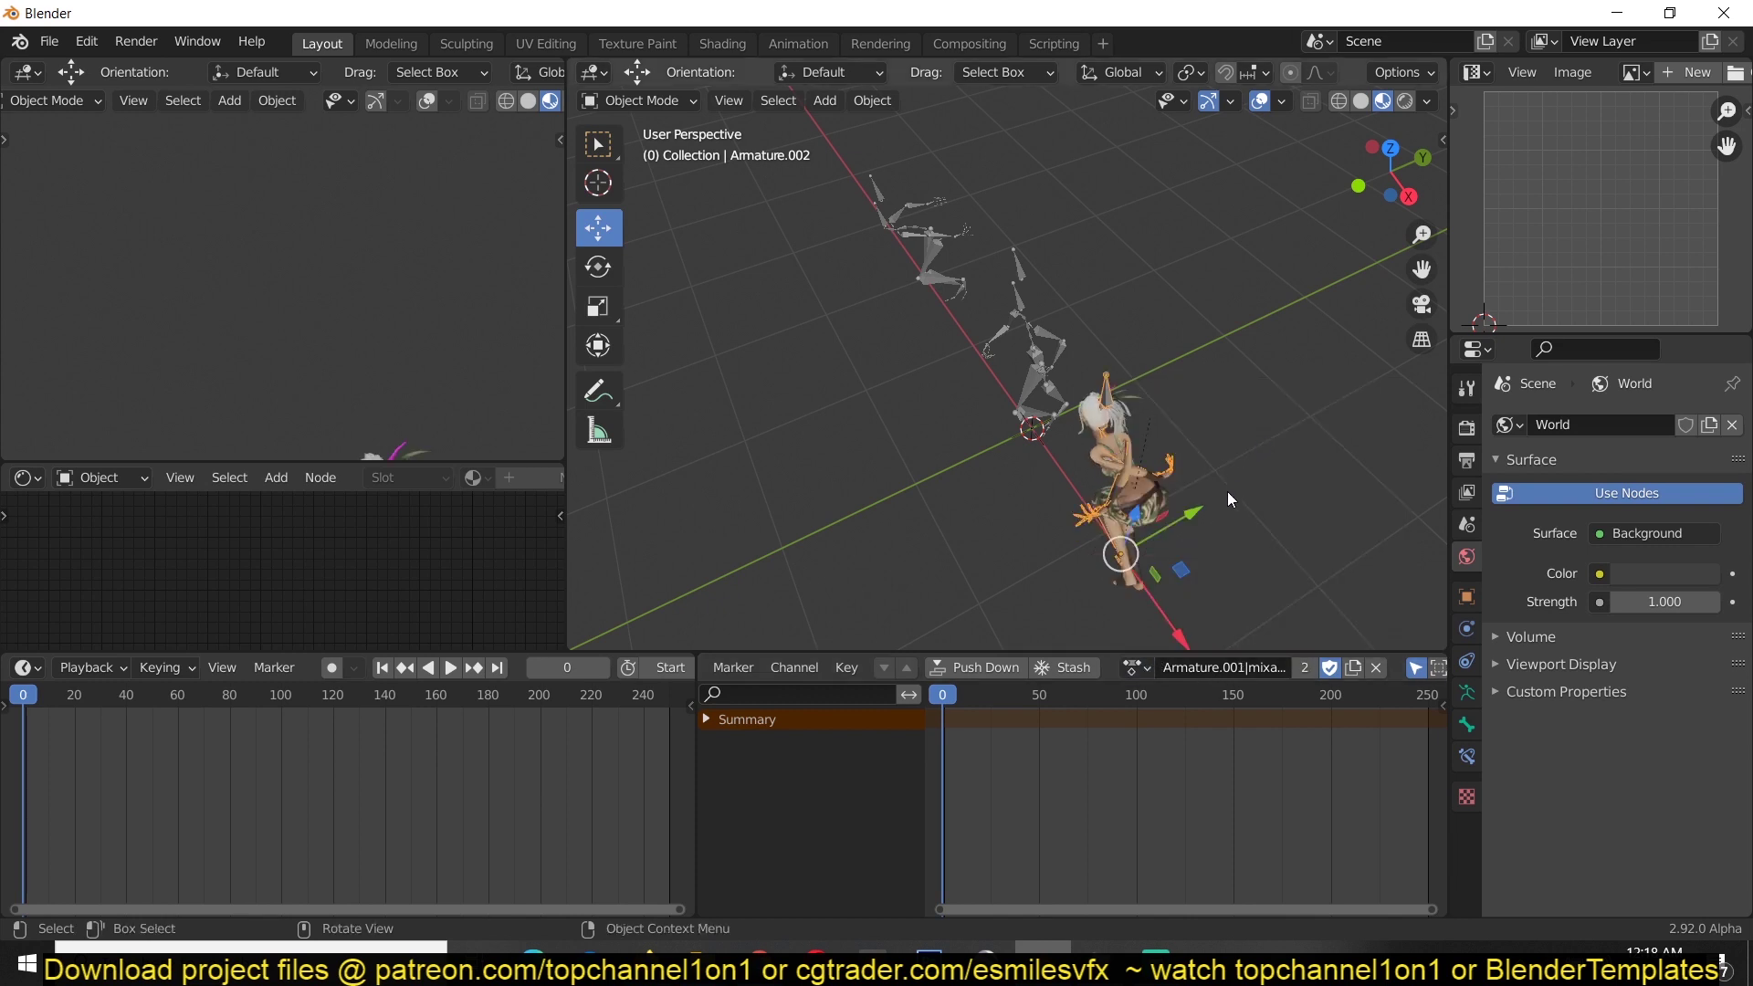
key(space)
key(space)
key(space)
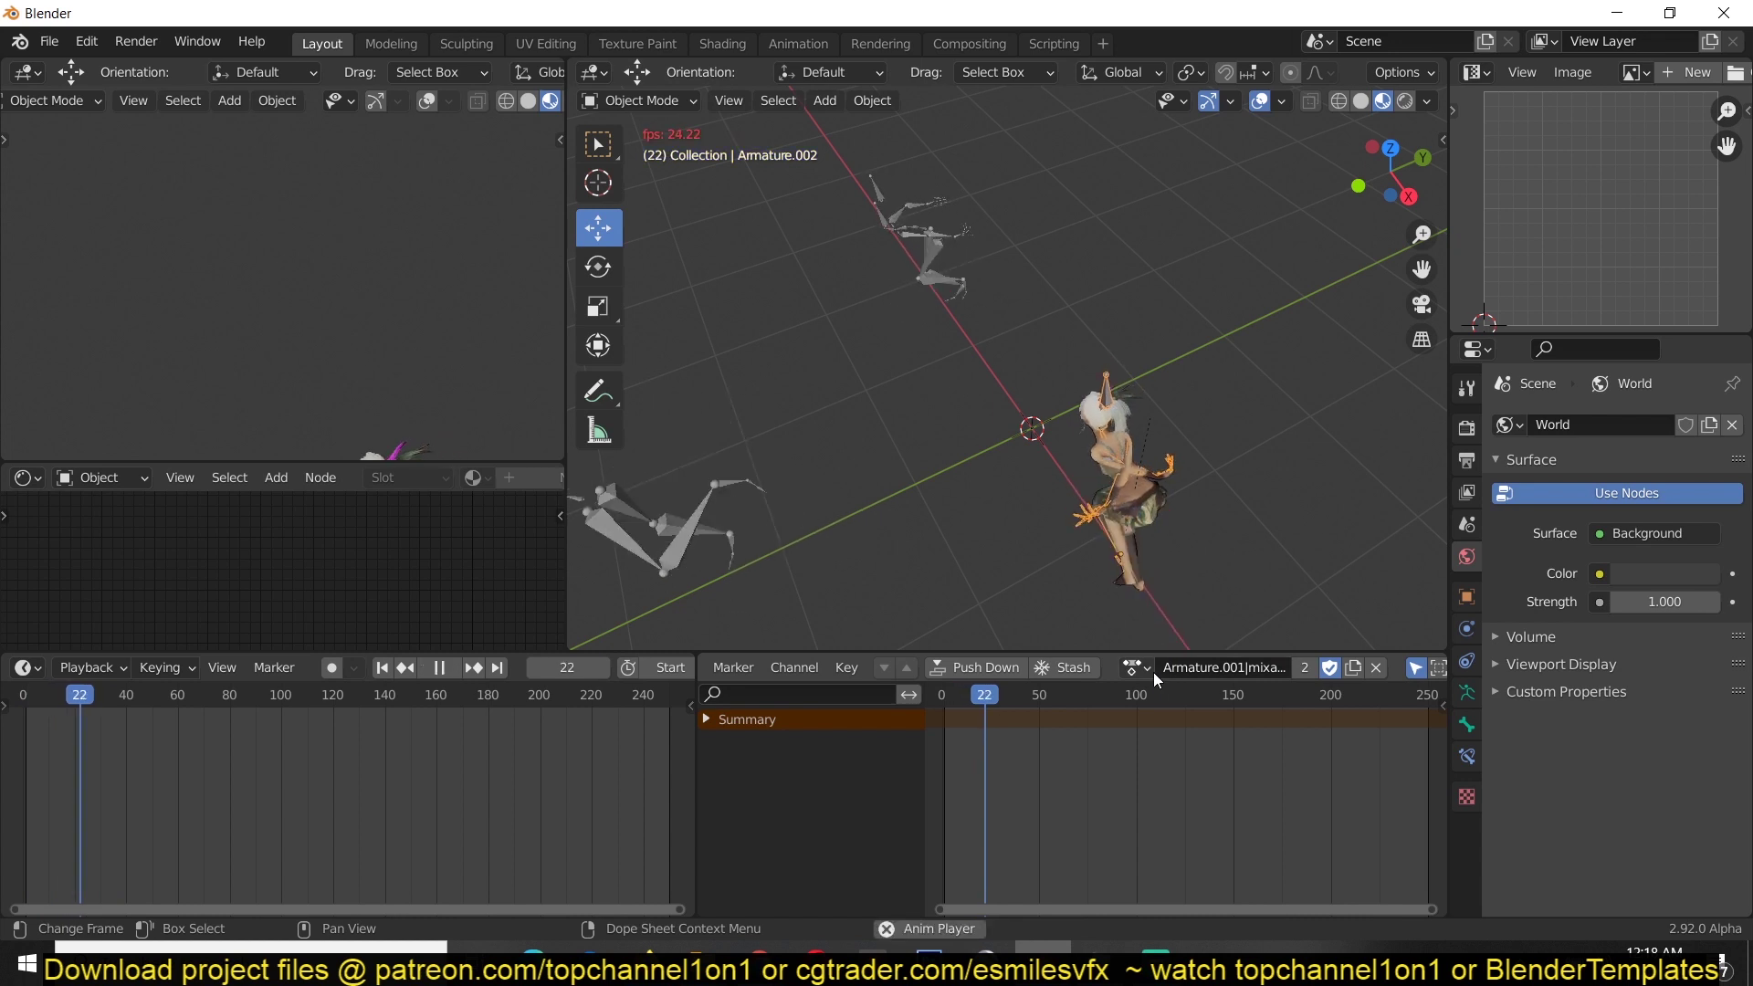
Assign the Armature.002 action and play it back from the start frame.
key(space)
click(1136, 667)
click(1229, 458)
key(space)
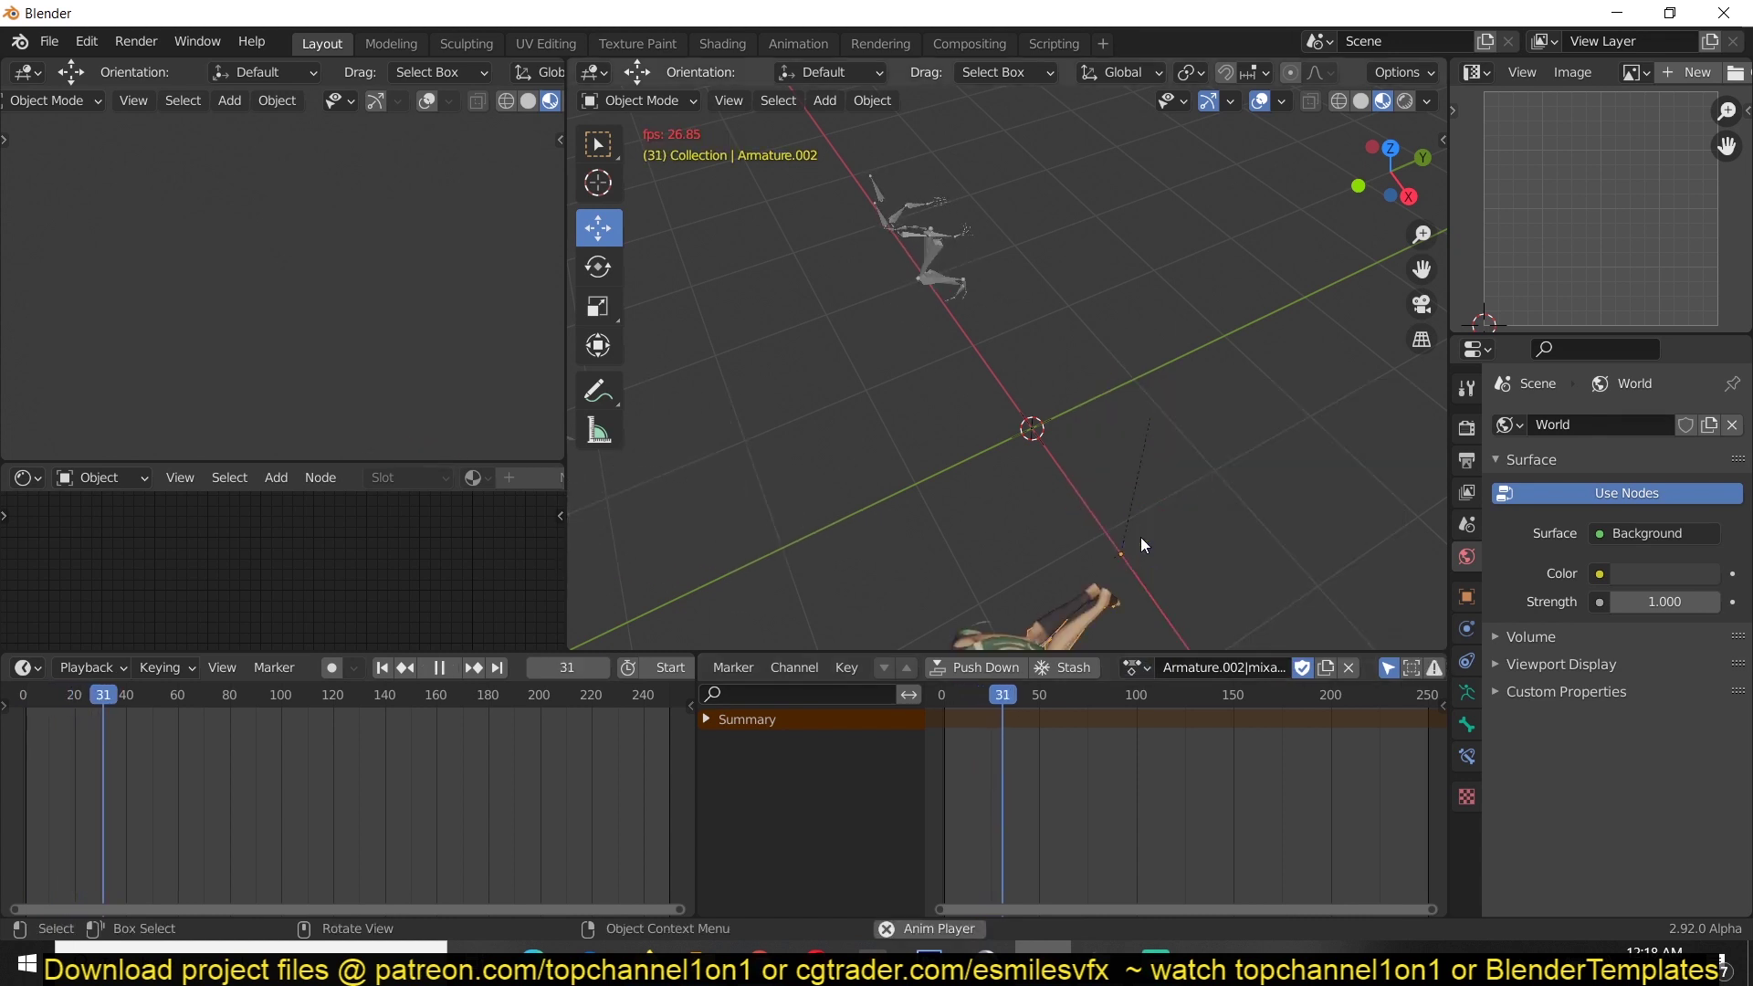
middle_drag(1104, 547, 1048, 328)
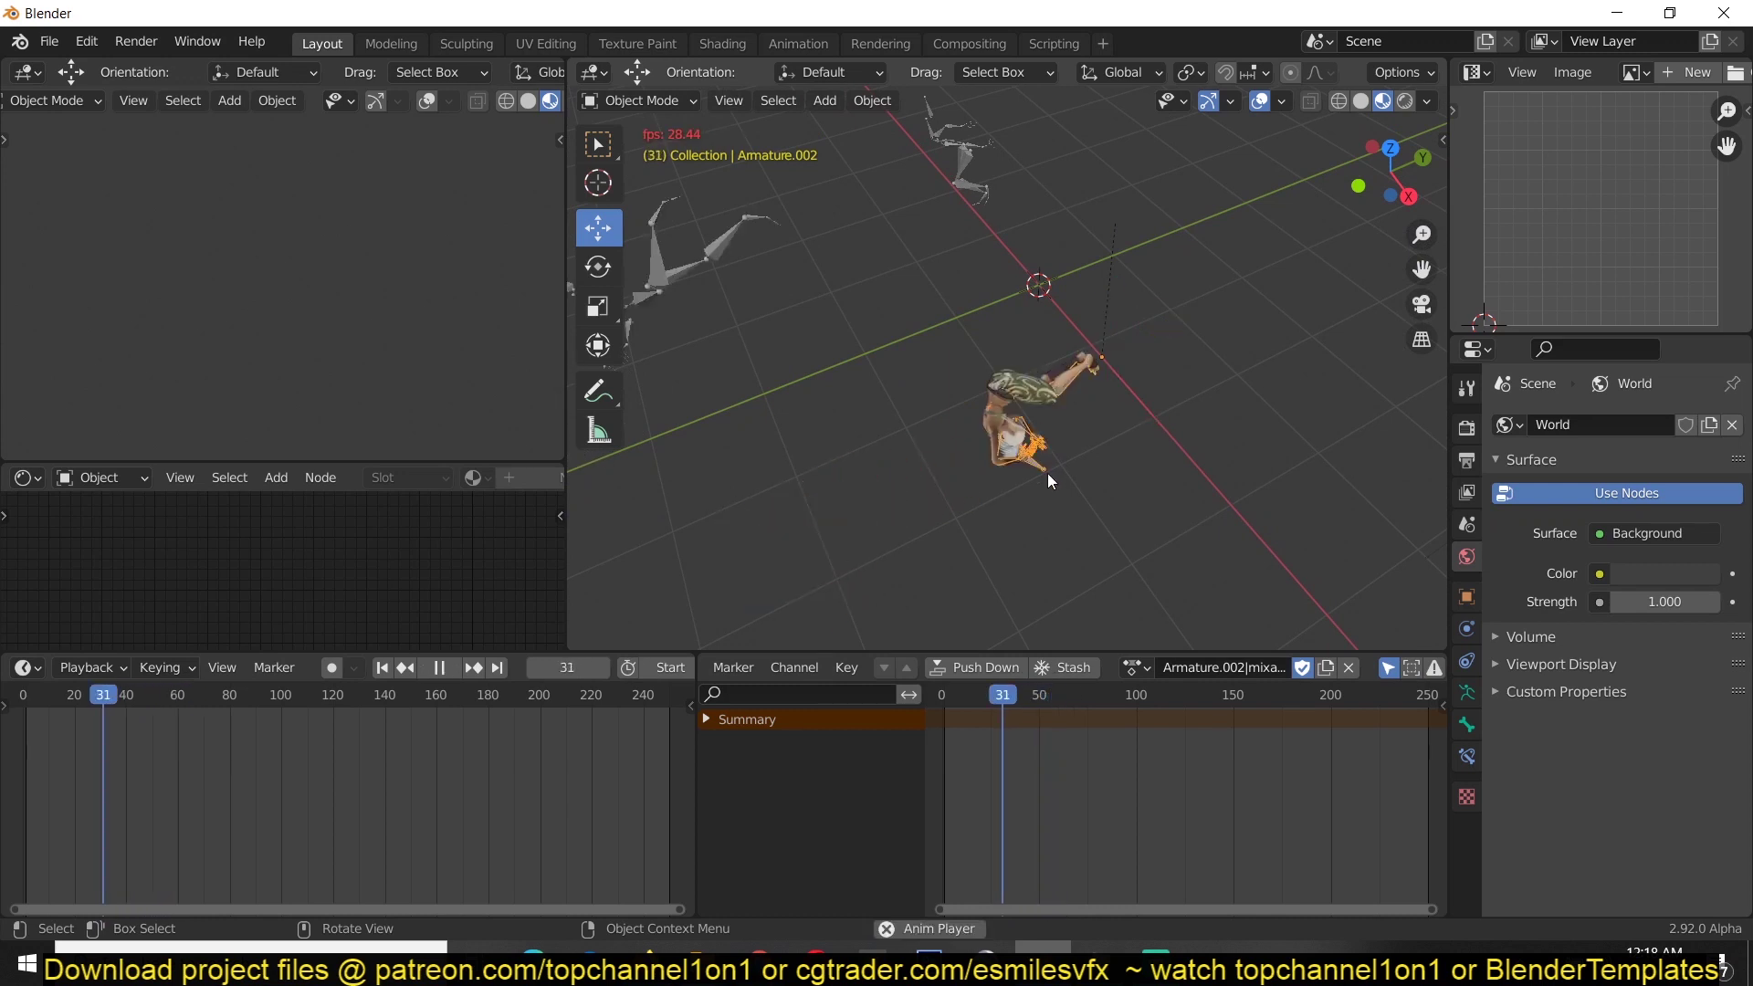
scroll(1047, 473, down, 5)
key(Escape)
scroll(1048, 473, up, 3)
key(space)
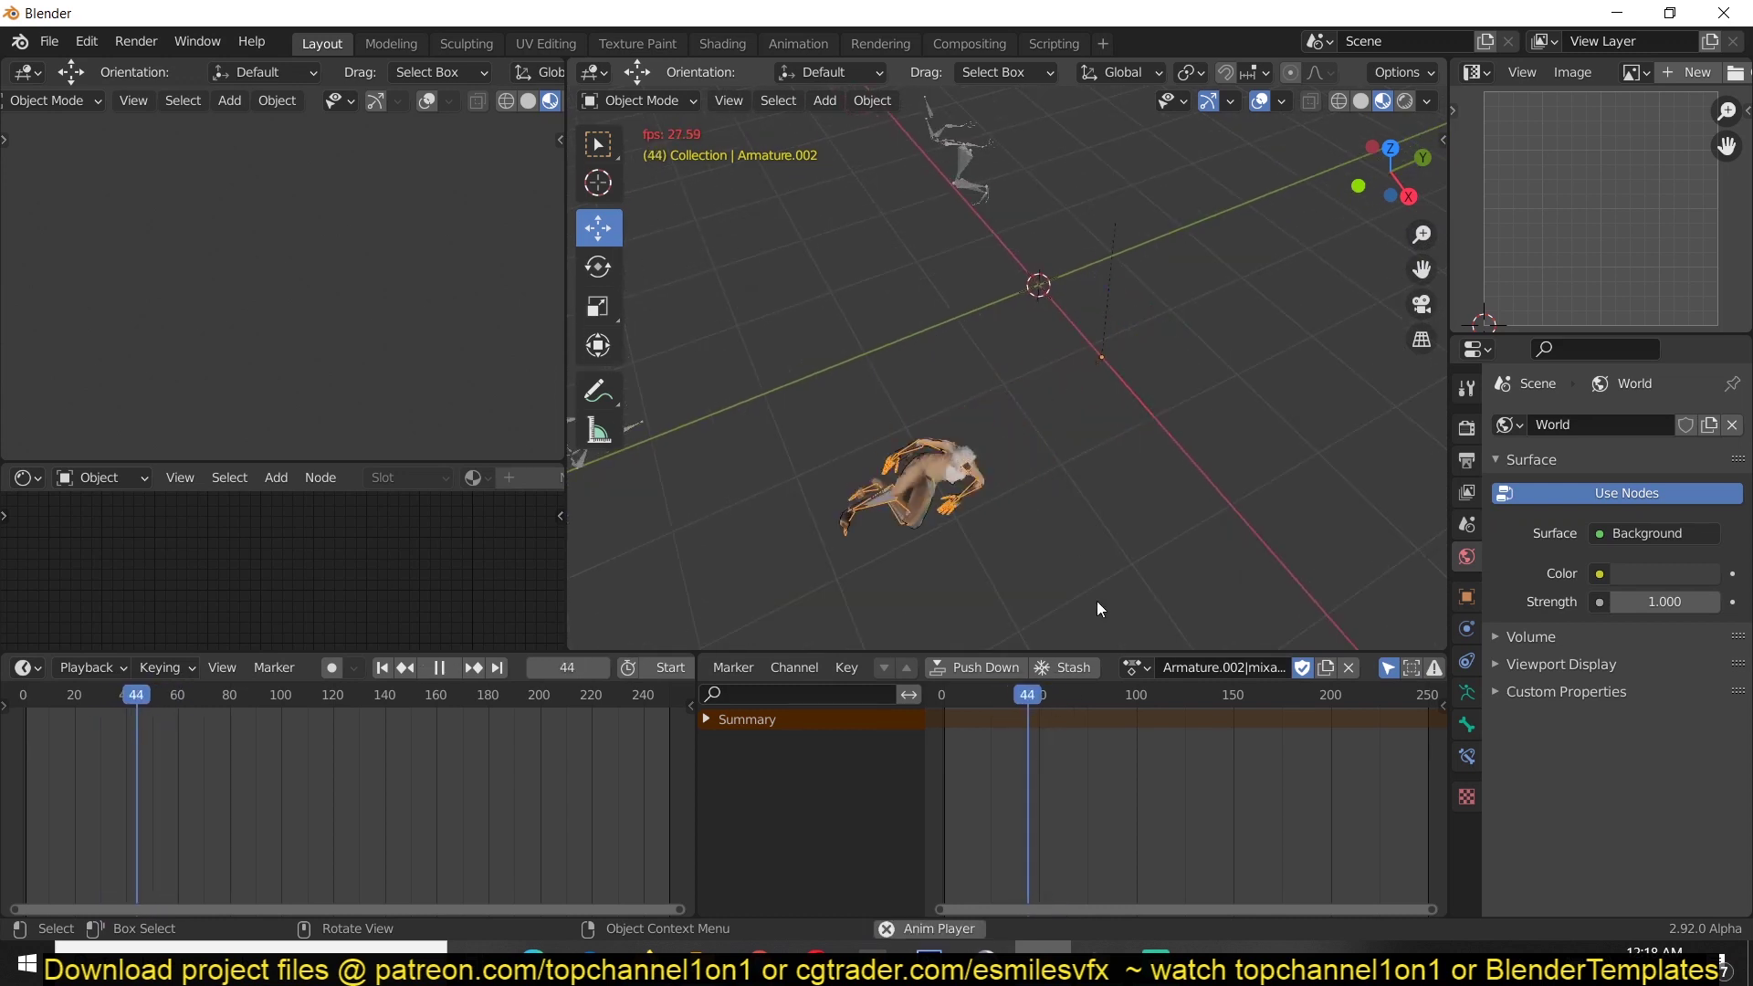
key(space)
Assign the Armature|mixamo.com|Layer0 action, play it, then return to frame 0.
click(1136, 668)
click(1192, 479)
shift+middle_drag(1192, 479, 1042, 464)
key(space)
shift+scroll(1033, 436, down, 6)
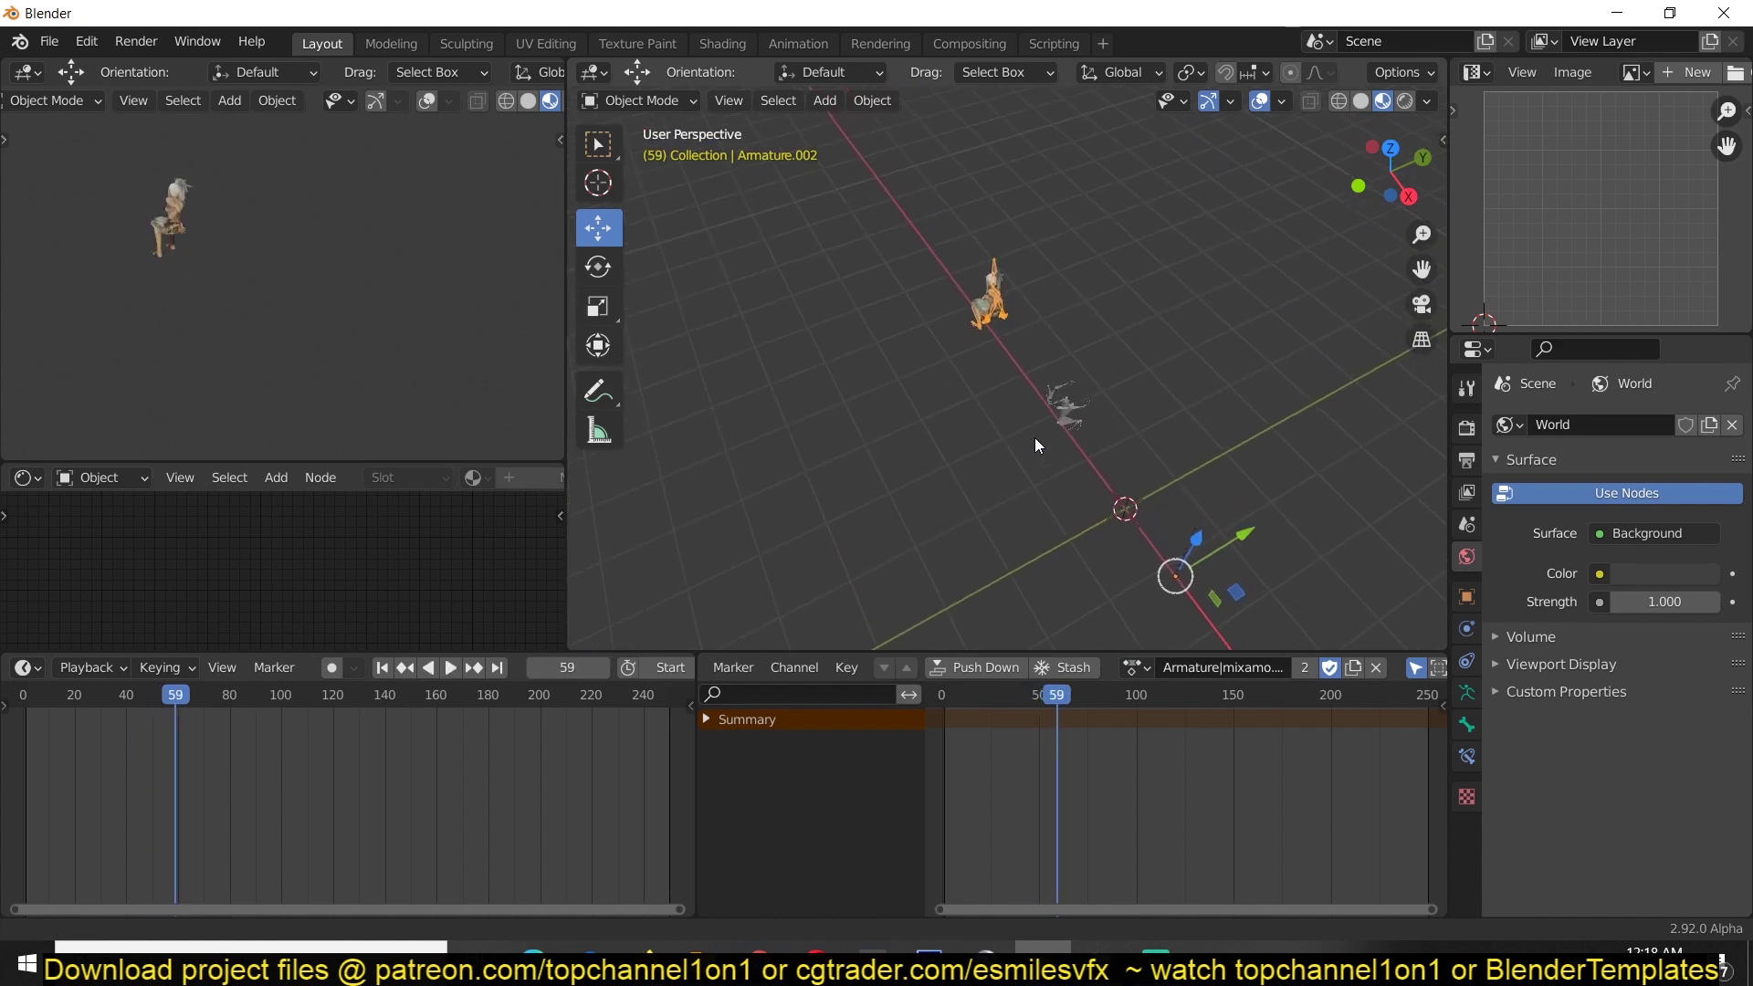
drag(1004, 813, 946, 805)
scroll(1060, 495, down, 2)
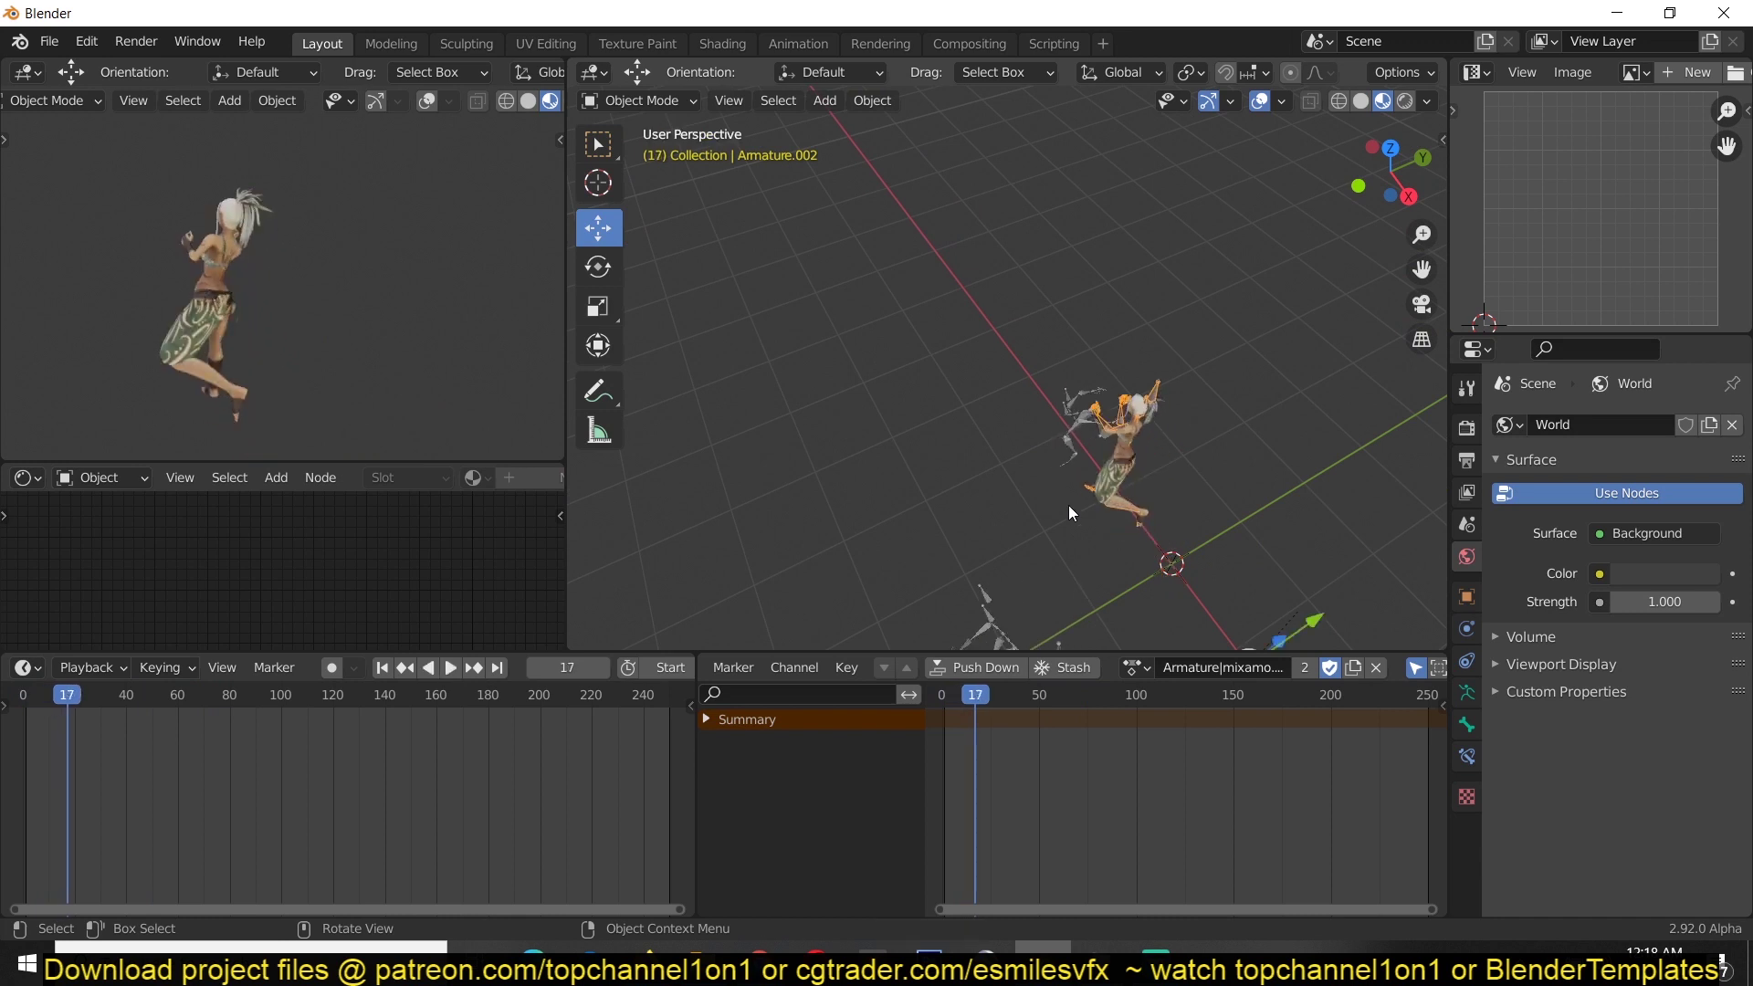
key(space)
scroll(1068, 506, down, 3)
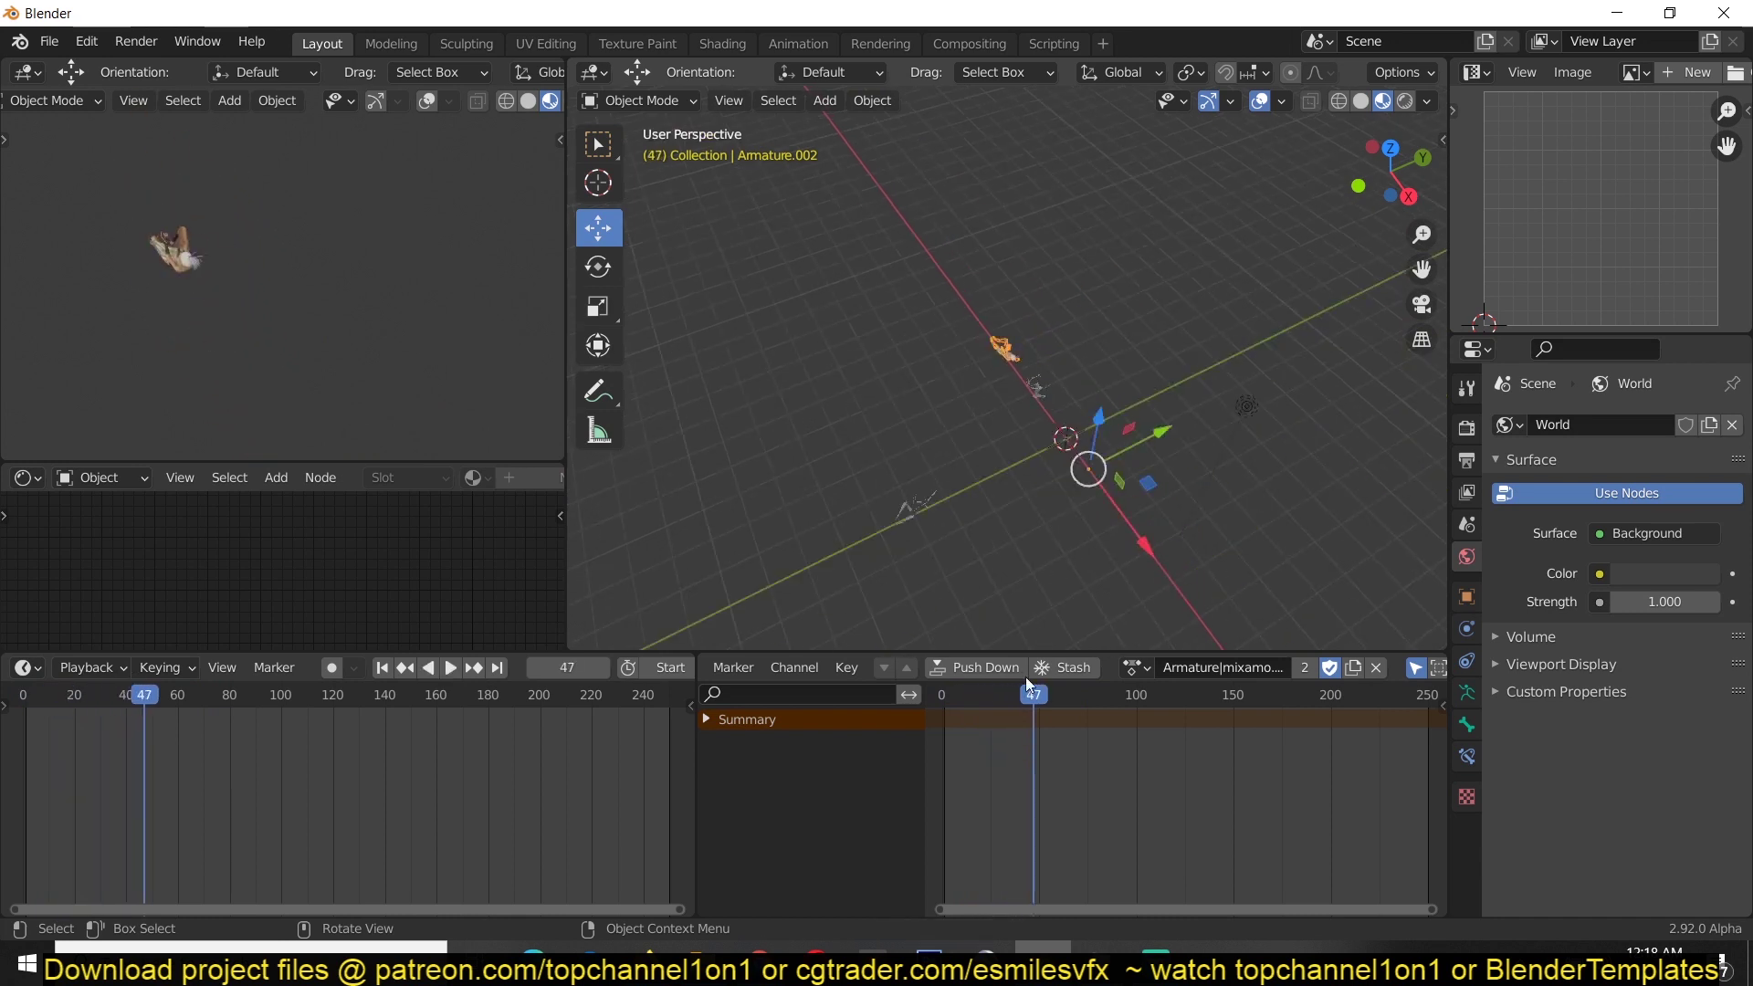
click(933, 761)
Split the jump strip in the NLA editor at the current frame.
scroll(1061, 548, up, 2)
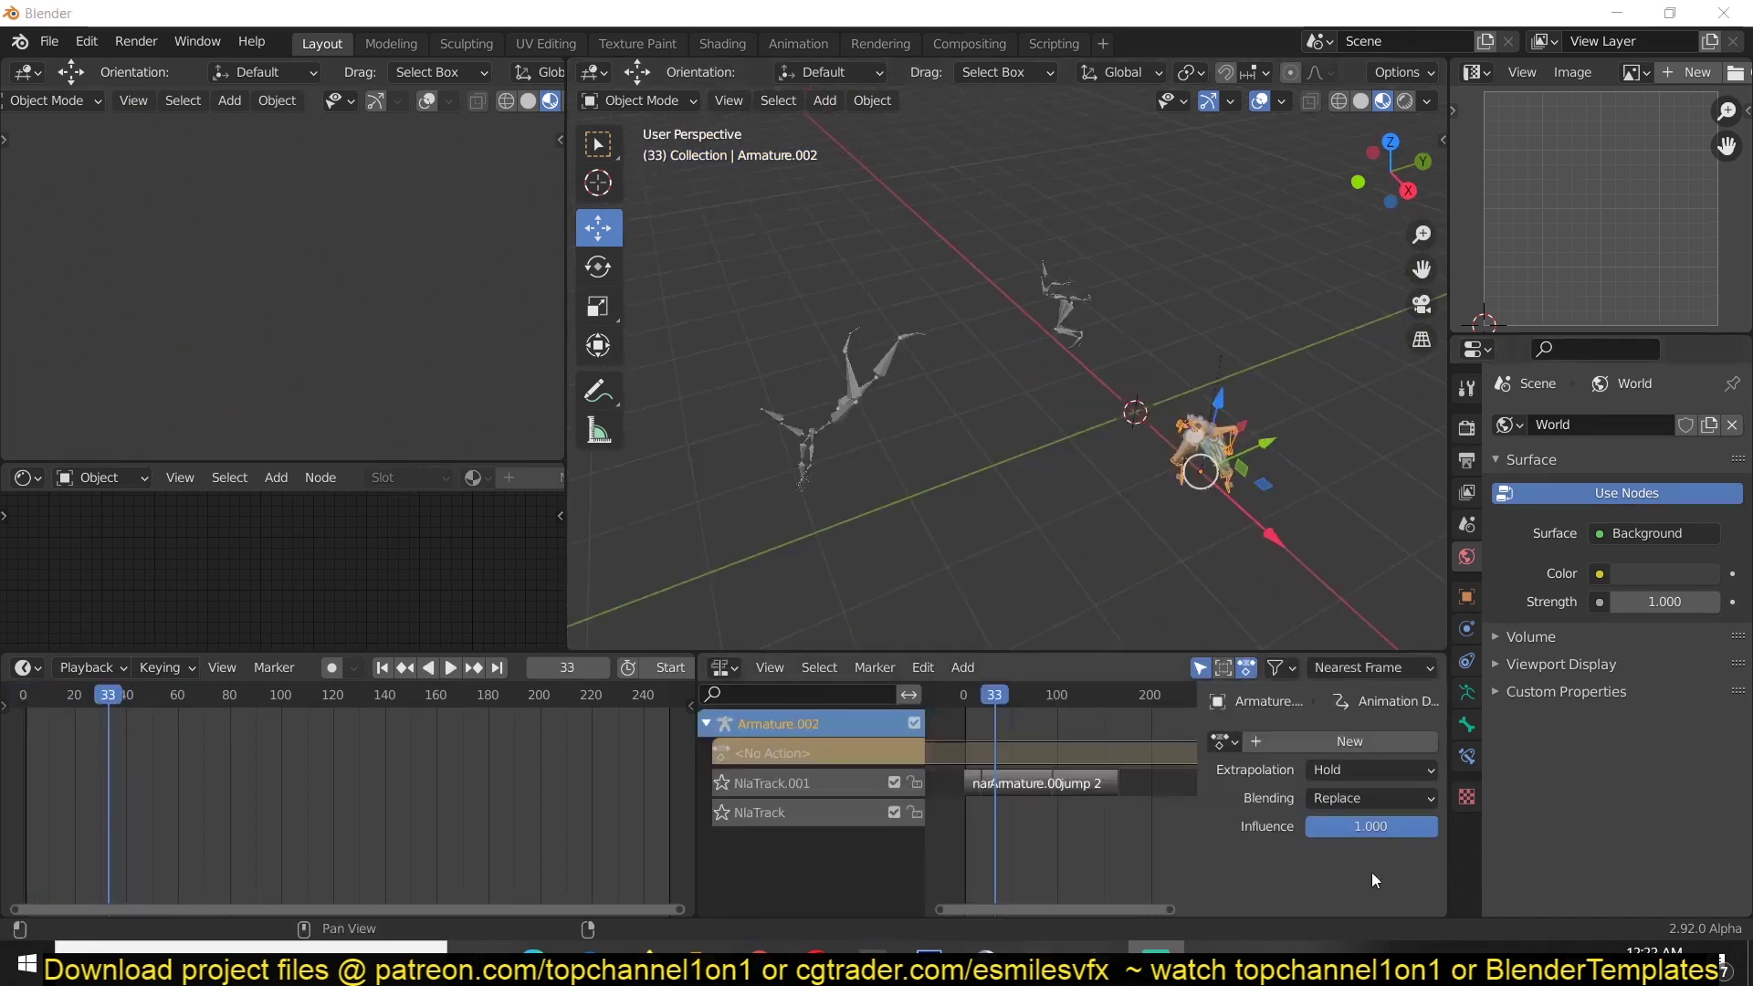
right_click(990, 815)
click(951, 826)
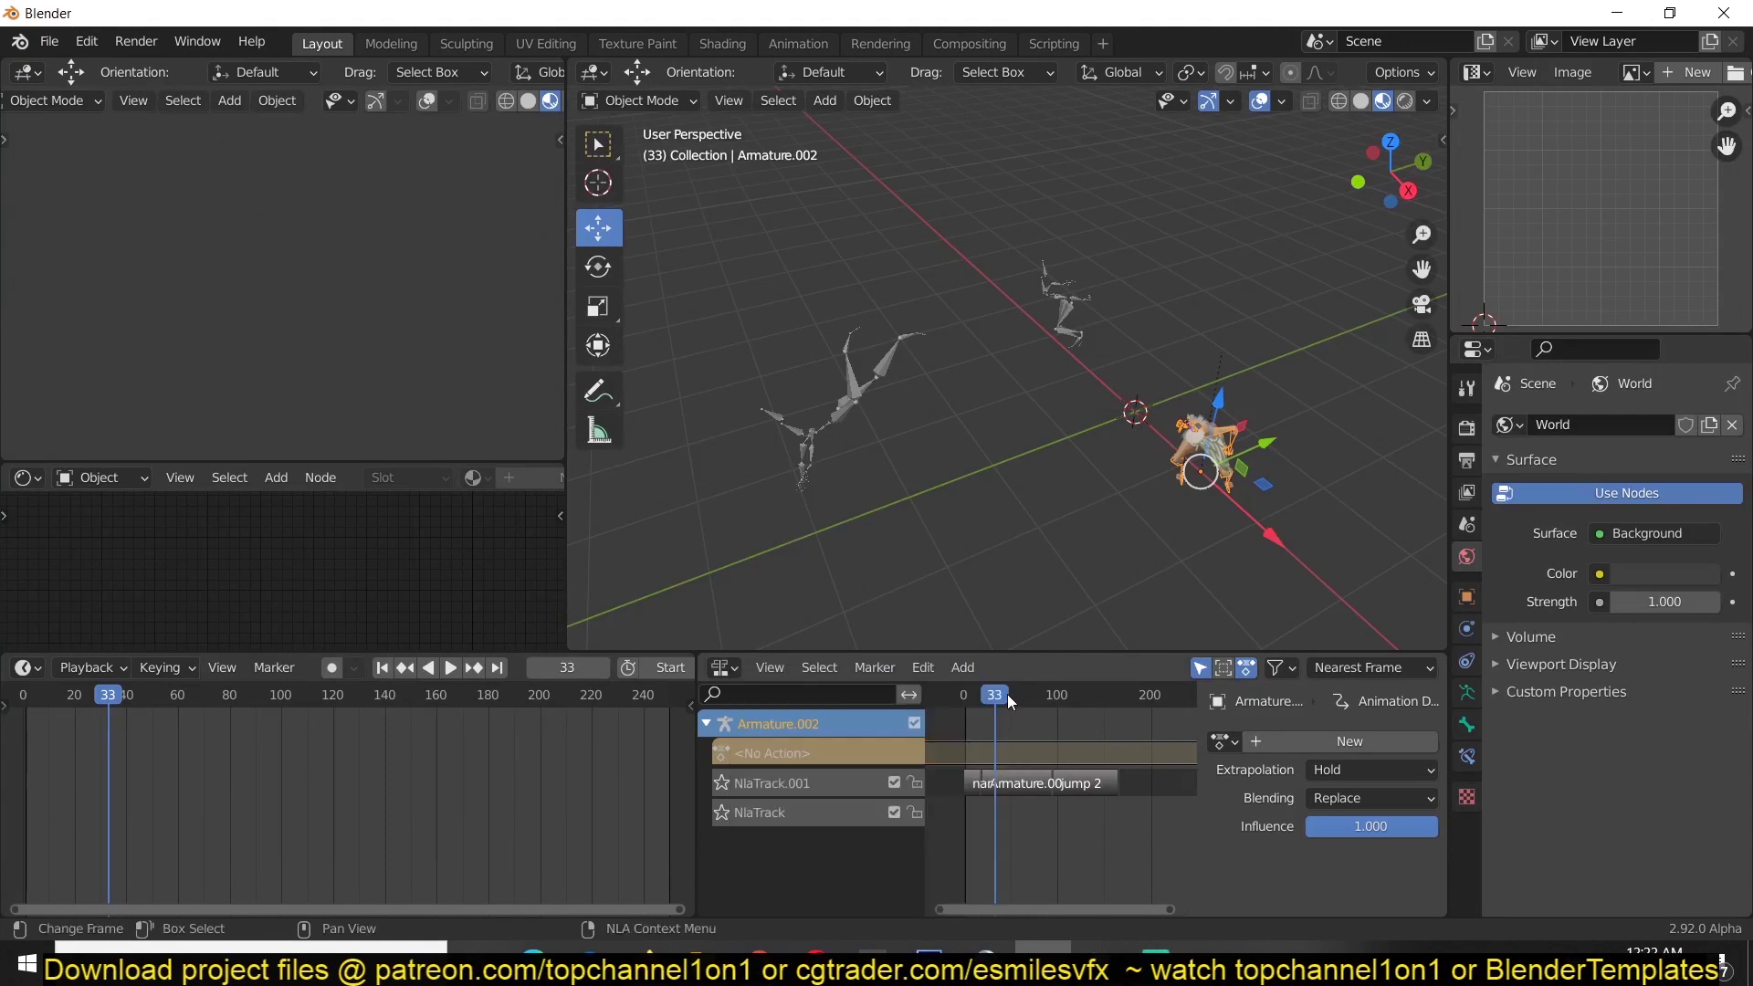
Play the combined jump-and-run animation from frame 0.
drag(1006, 693, 951, 697)
key(space)
scroll(1158, 447, up, 2)
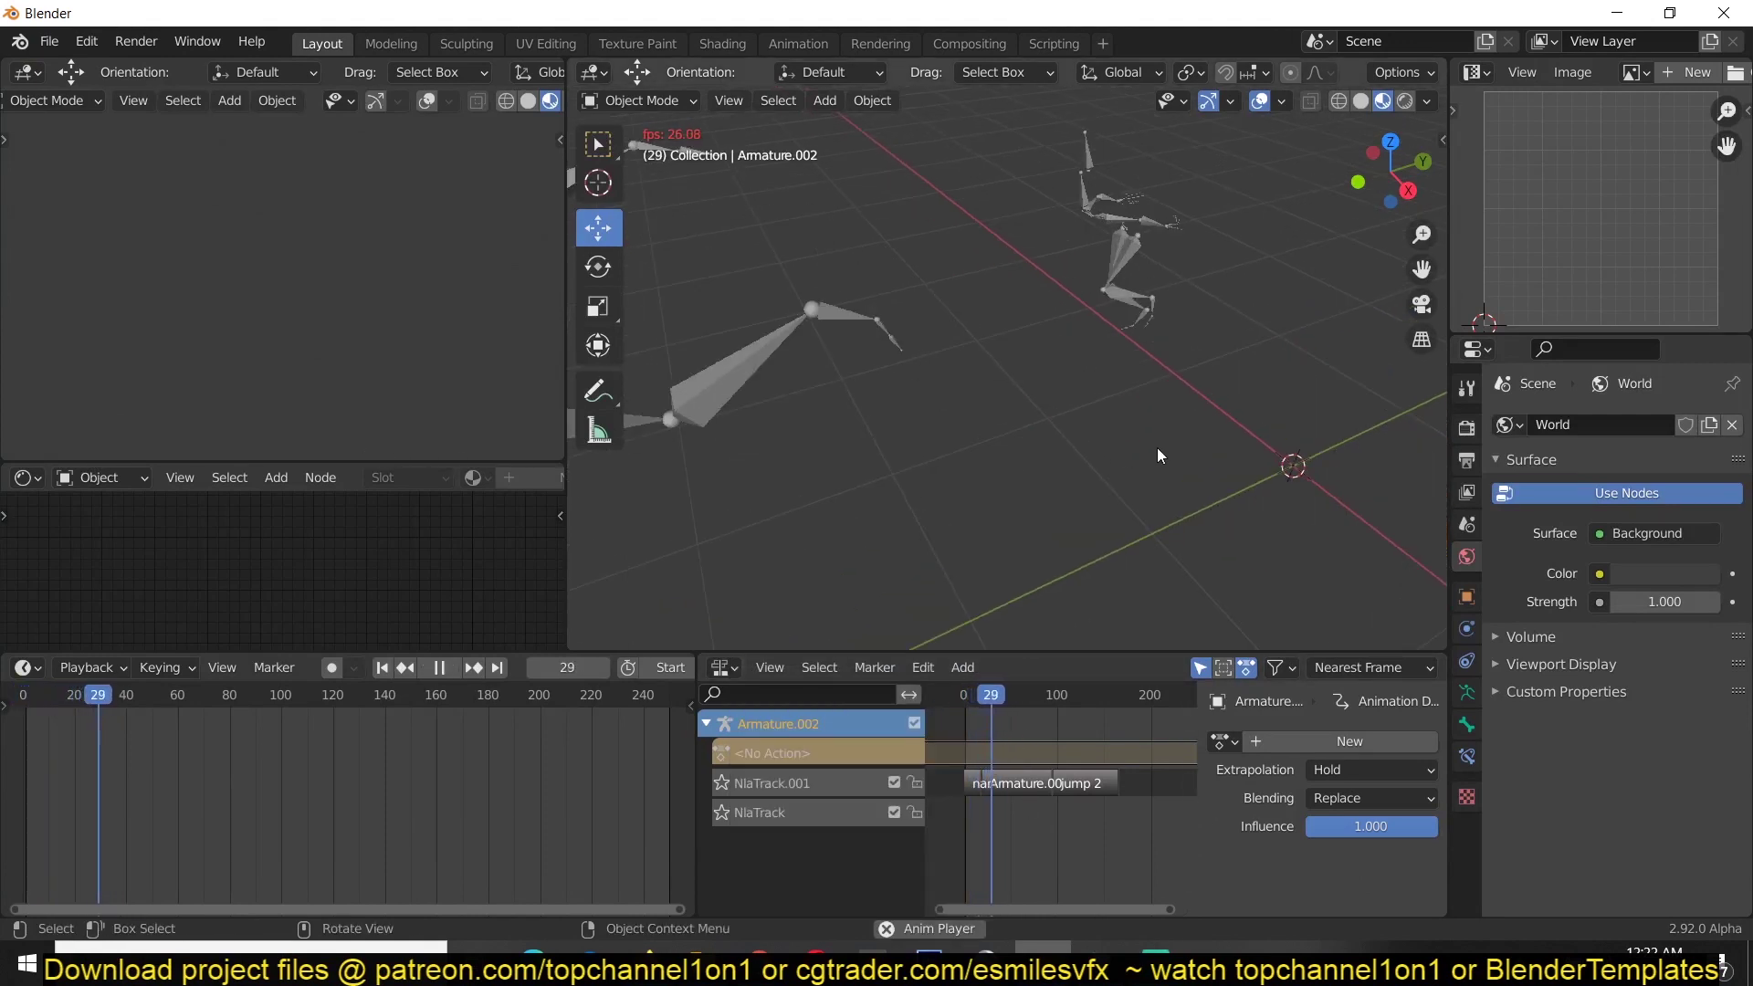
scroll(825, 359, down, 4)
middle_drag(982, 402, 1057, 389)
scroll(1021, 330, down, 5)
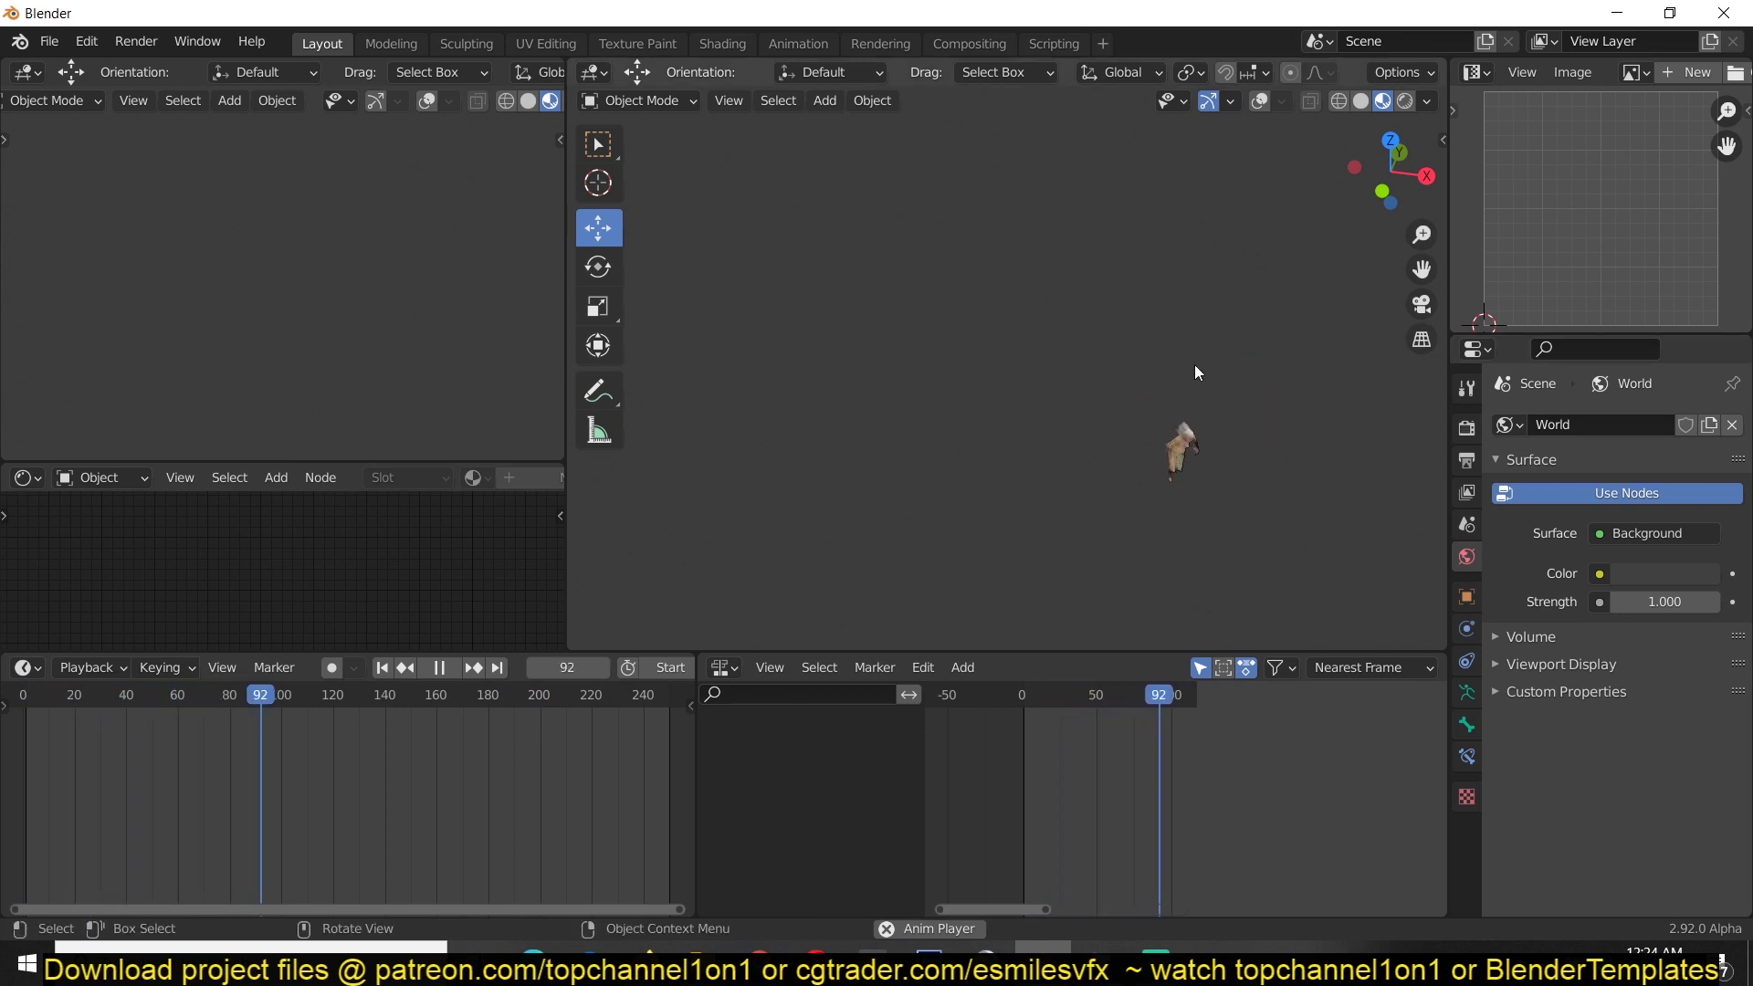
middle_drag(1194, 365, 1087, 354)
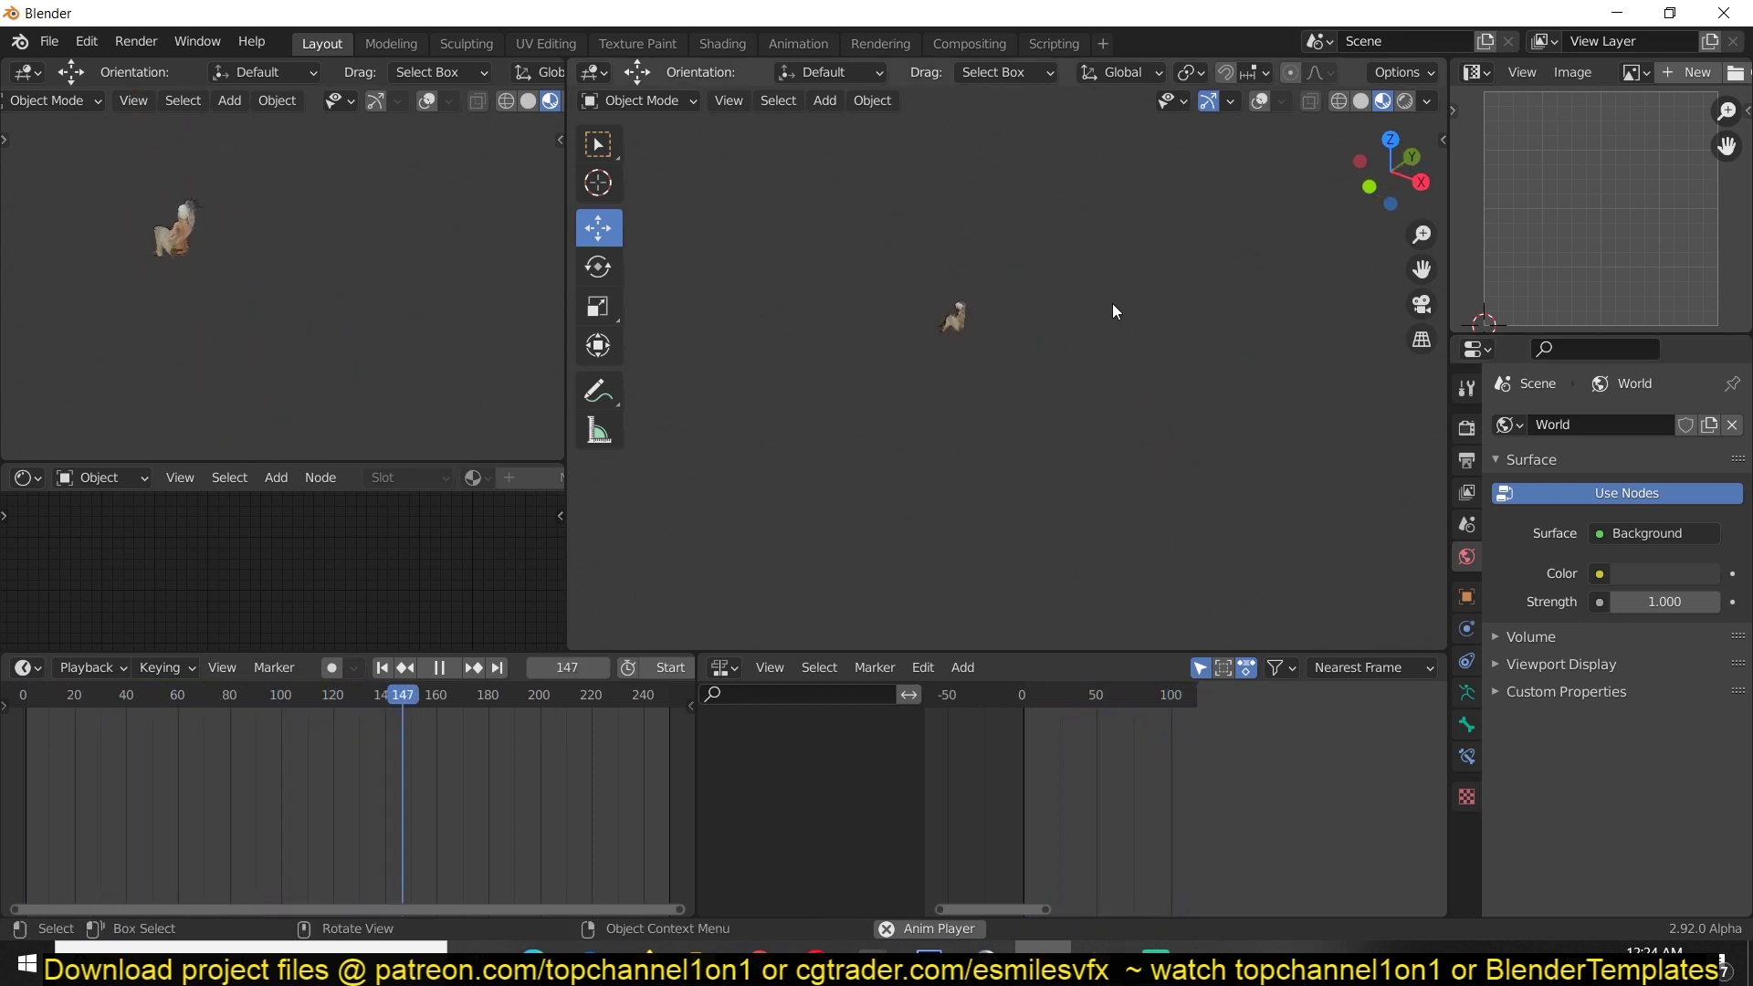